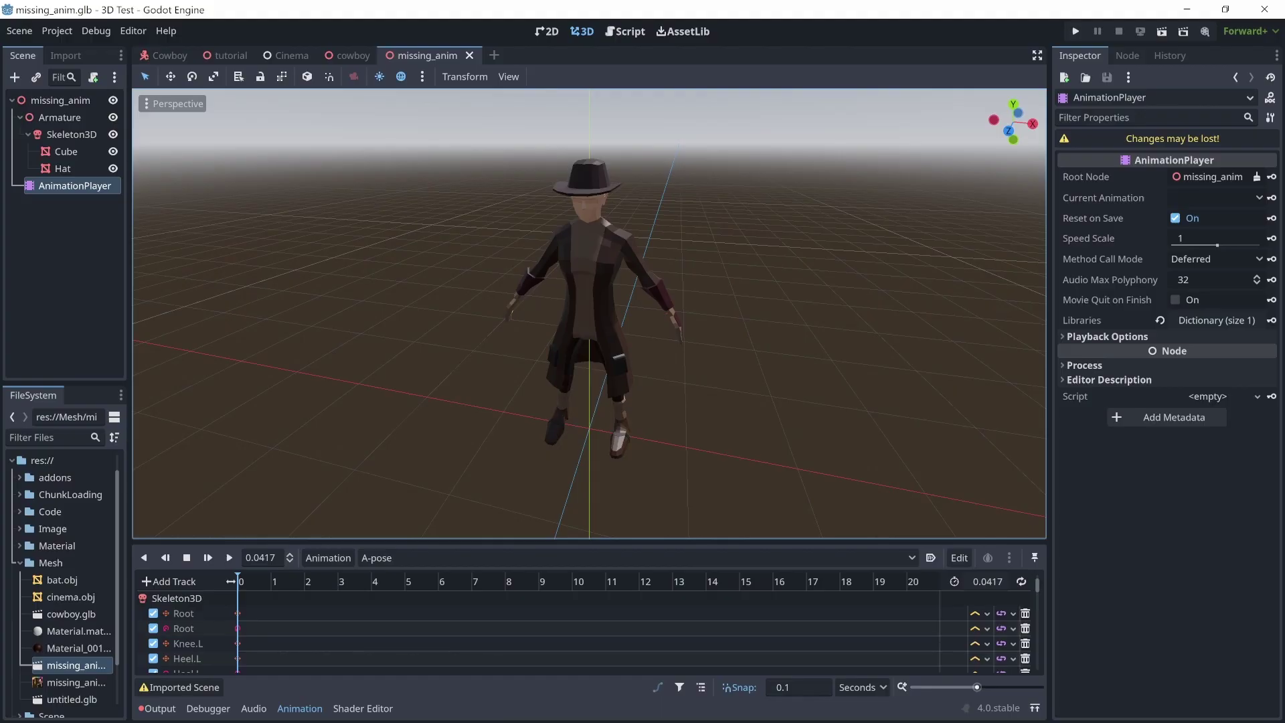
# Step: Choose the Idle animation for the missing_anim scene's AnimationPlayer
pyautogui.click(637, 558)
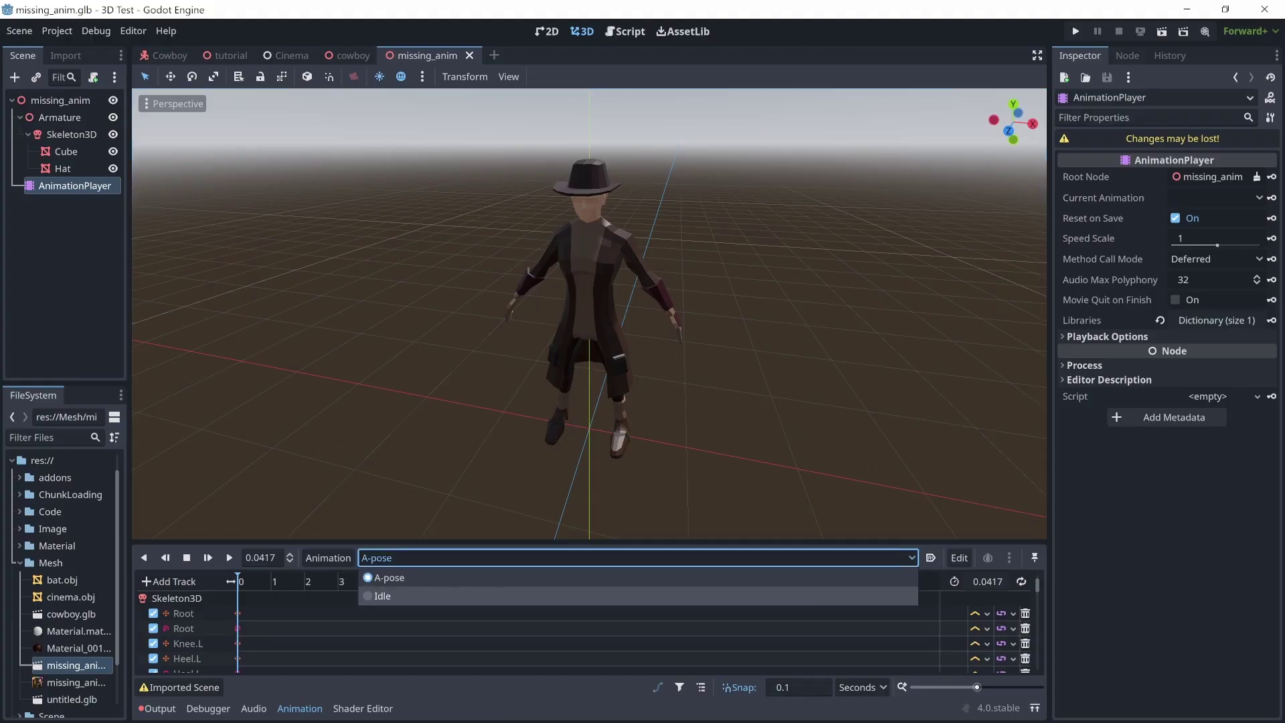
pyautogui.click(401, 595)
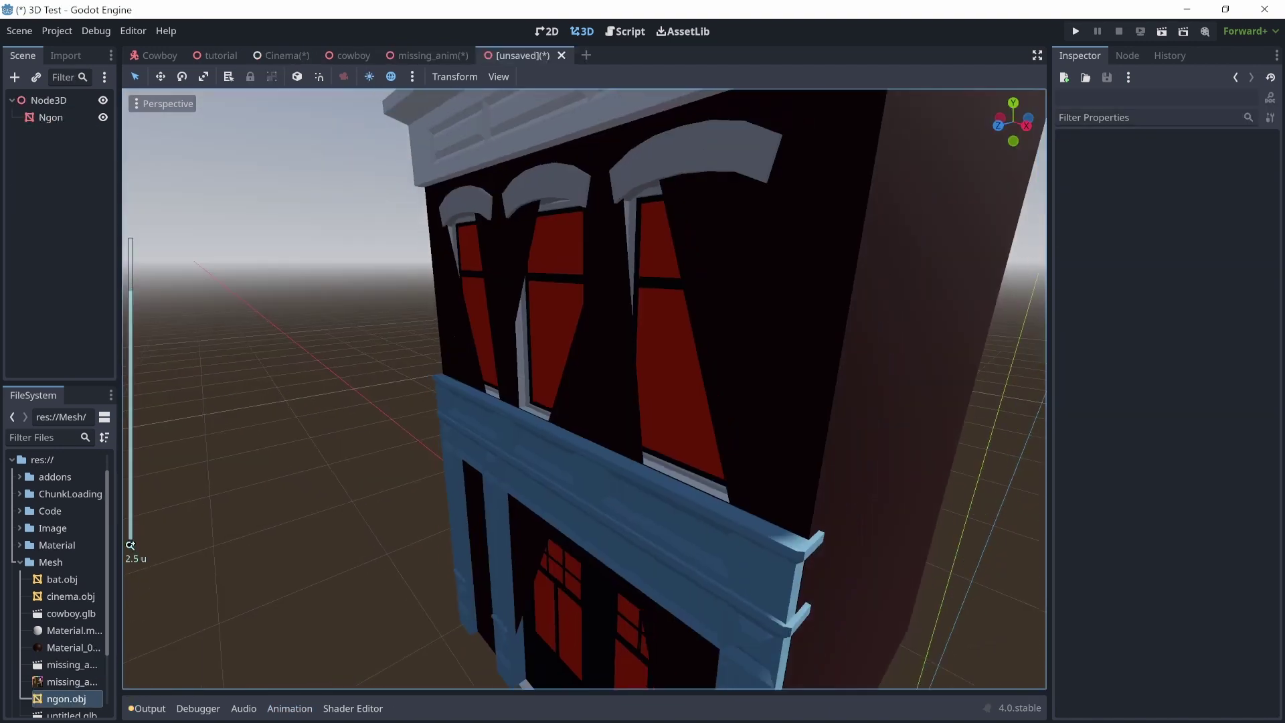
# Step: Examine the facade faces of the Ngon building mesh from different distances and angles
pyautogui.scroll(-3, 131, 545)
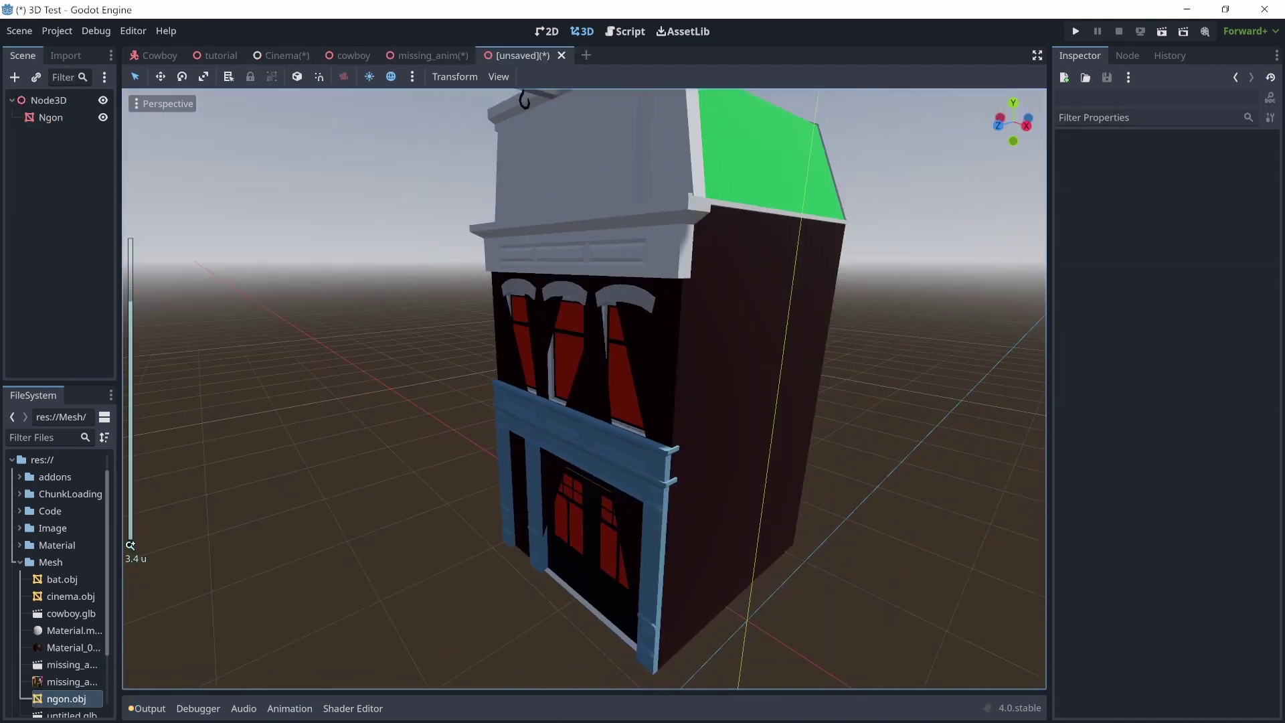
pyautogui.scroll(3, 130, 546)
pyautogui.moveTo(535, 388); pyautogui.dragTo(696, 430, button='middle')
pyautogui.moveTo(375, 602)
pyautogui.mouseDown(button='middle')
pyautogui.moveTo(482, 609)
pyautogui.moveTo(410, 636)
pyautogui.moveTo(361, 599)
pyautogui.mouseUp(button='middle')
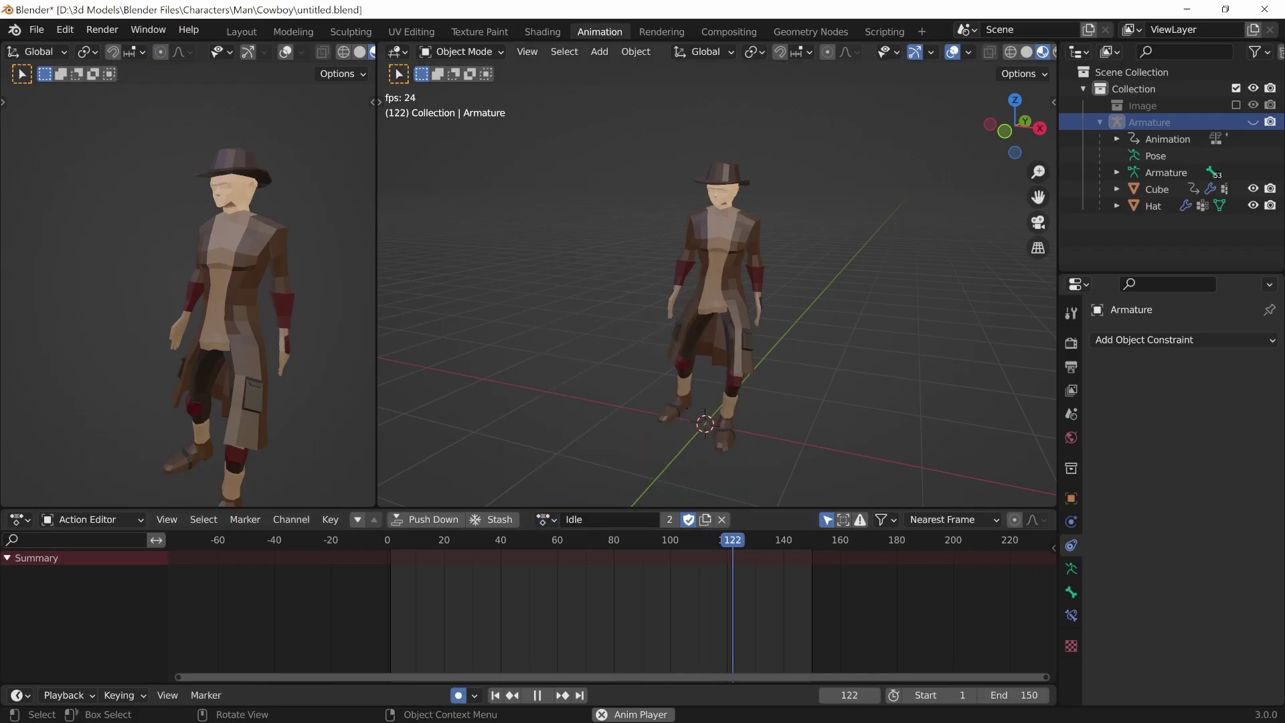
# Step: Preview the Run action on the armature and stop the playback
pyautogui.click(546, 520)
pyautogui.click(569, 399)
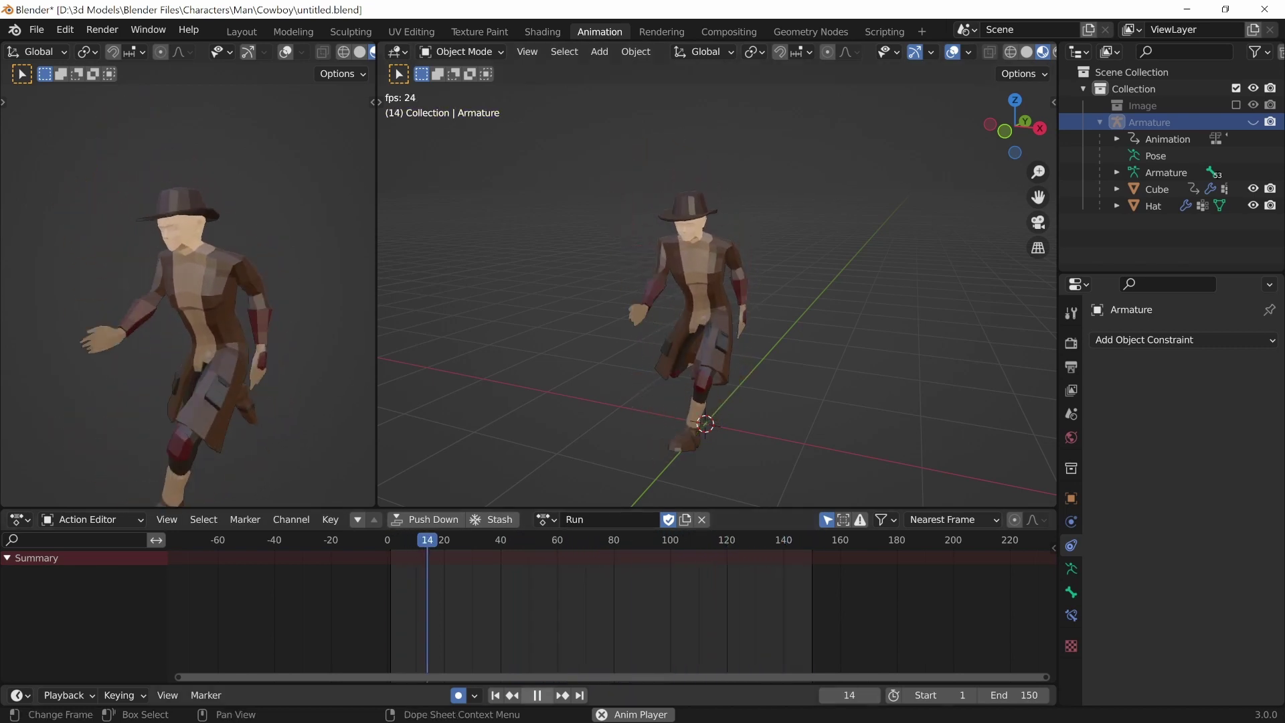
pyautogui.press('space')
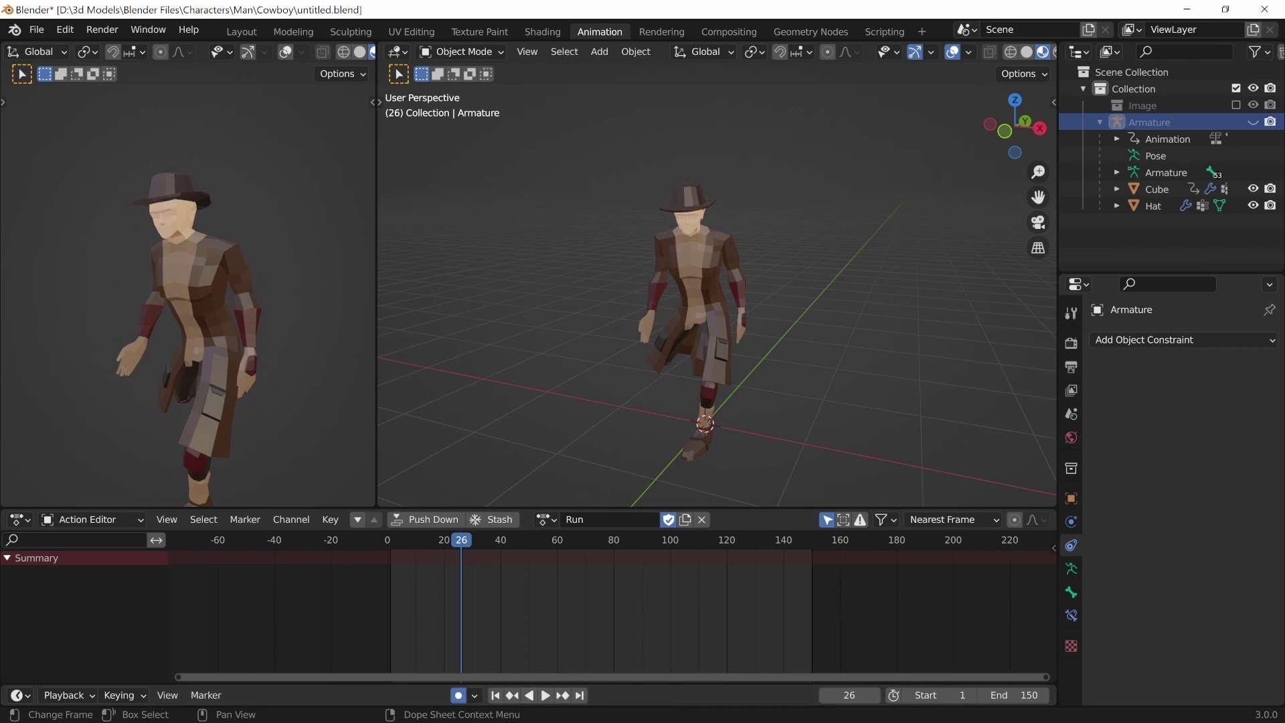
# Step: Switch to Godot and choose Idle from the AnimationPlayer's imported animations in the missing_anim scene
pyautogui.hotkey('alt', 'Tab')
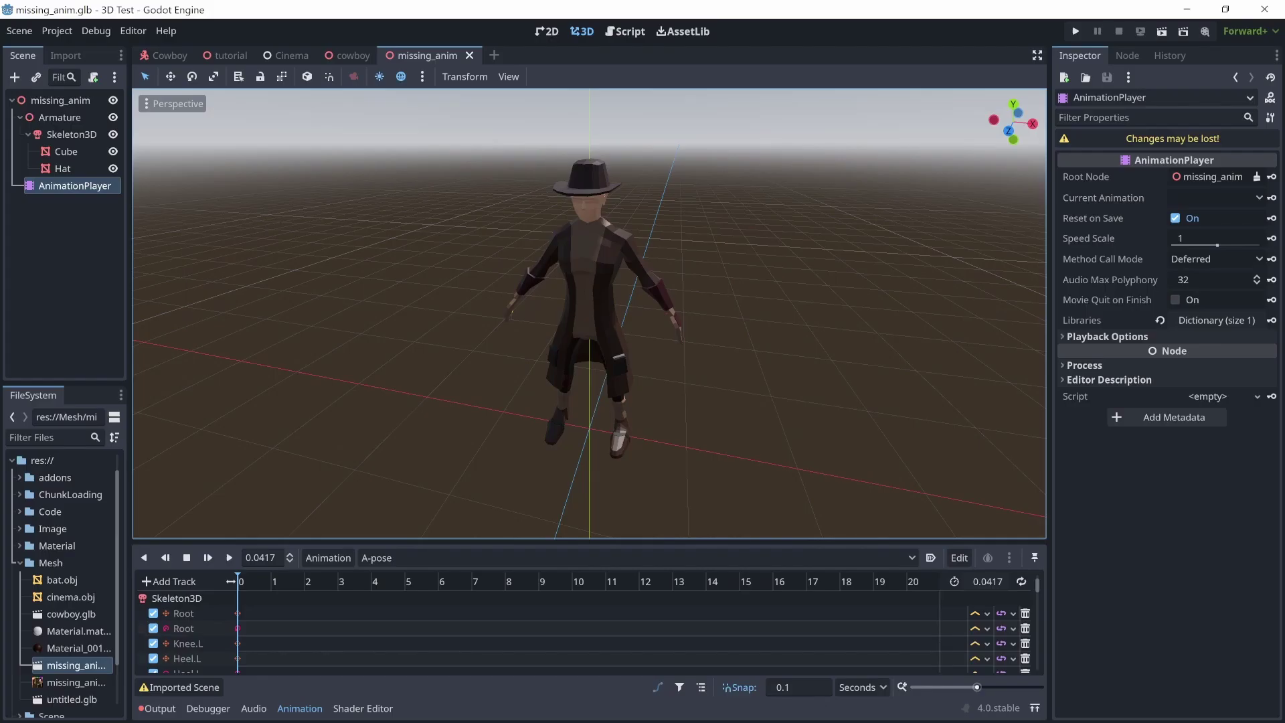
pyautogui.click(637, 558)
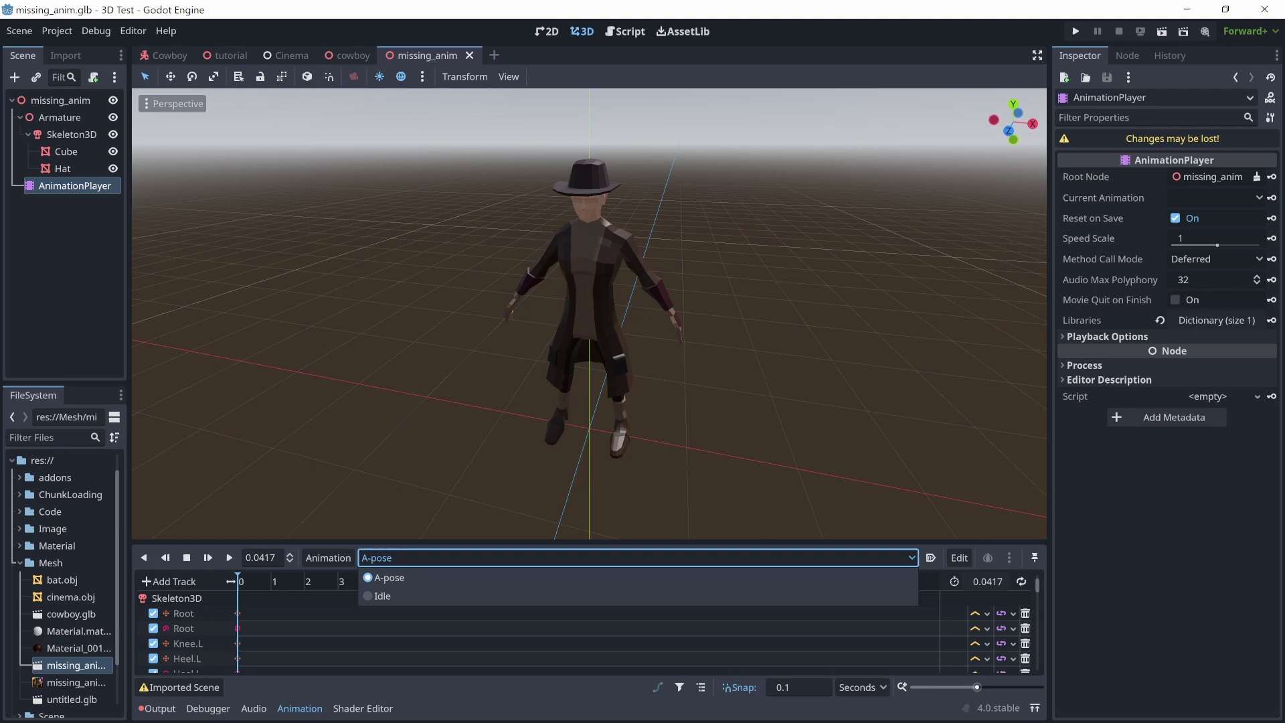
pyautogui.click(382, 595)
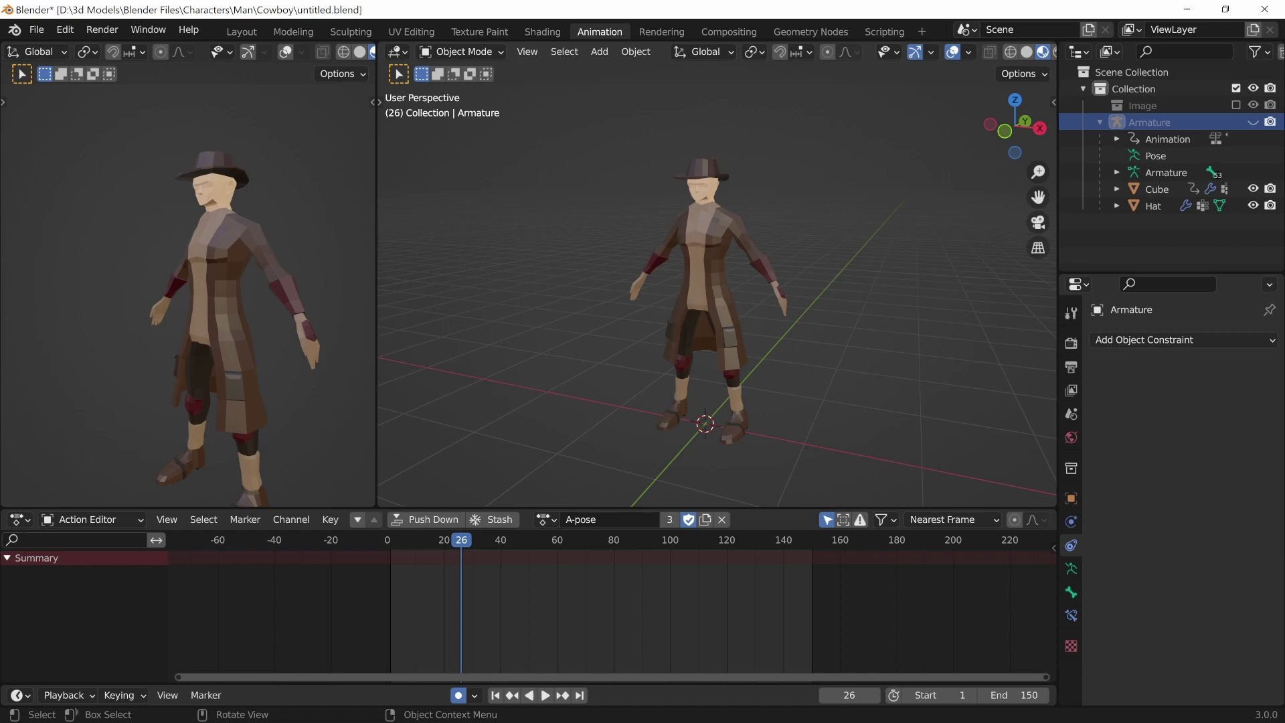
# Step: Enlarge the animation areas below the viewports and change the timeline area into a Nonlinear Animation editor
pyautogui.moveTo(428, 509); pyautogui.dragTo(428, 387)
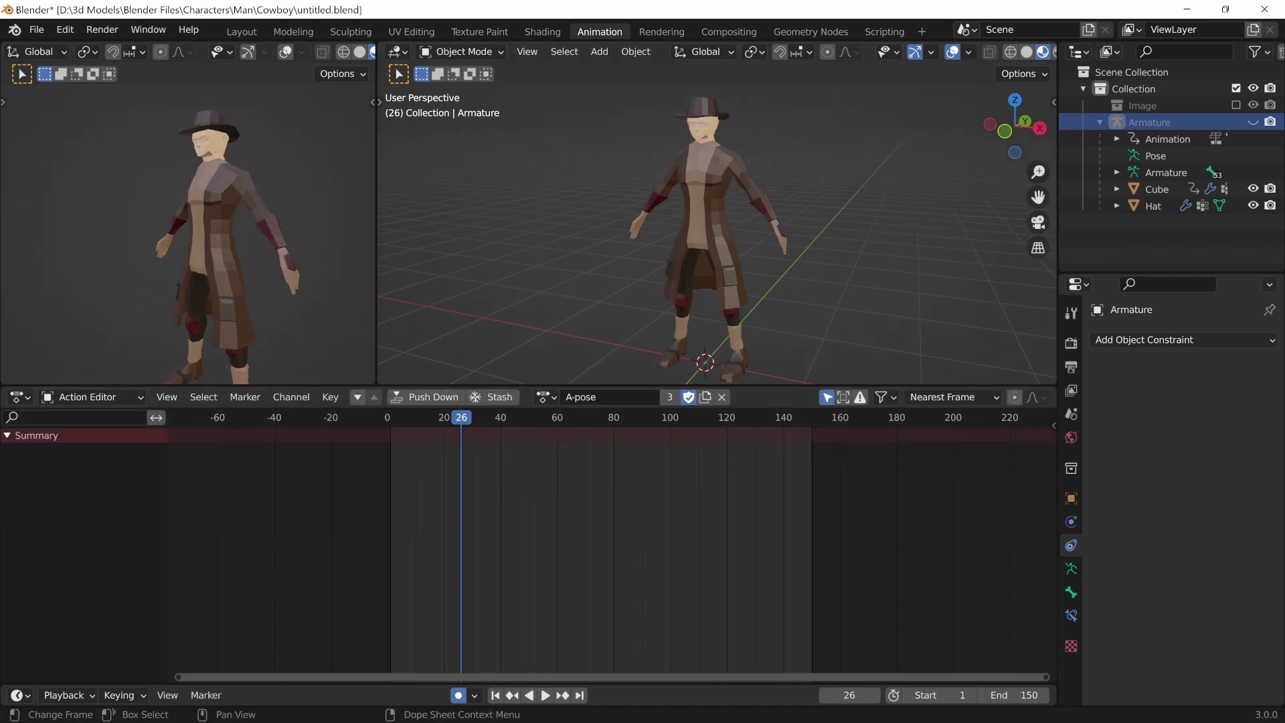
pyautogui.moveTo(201, 684); pyautogui.dragTo(201, 526)
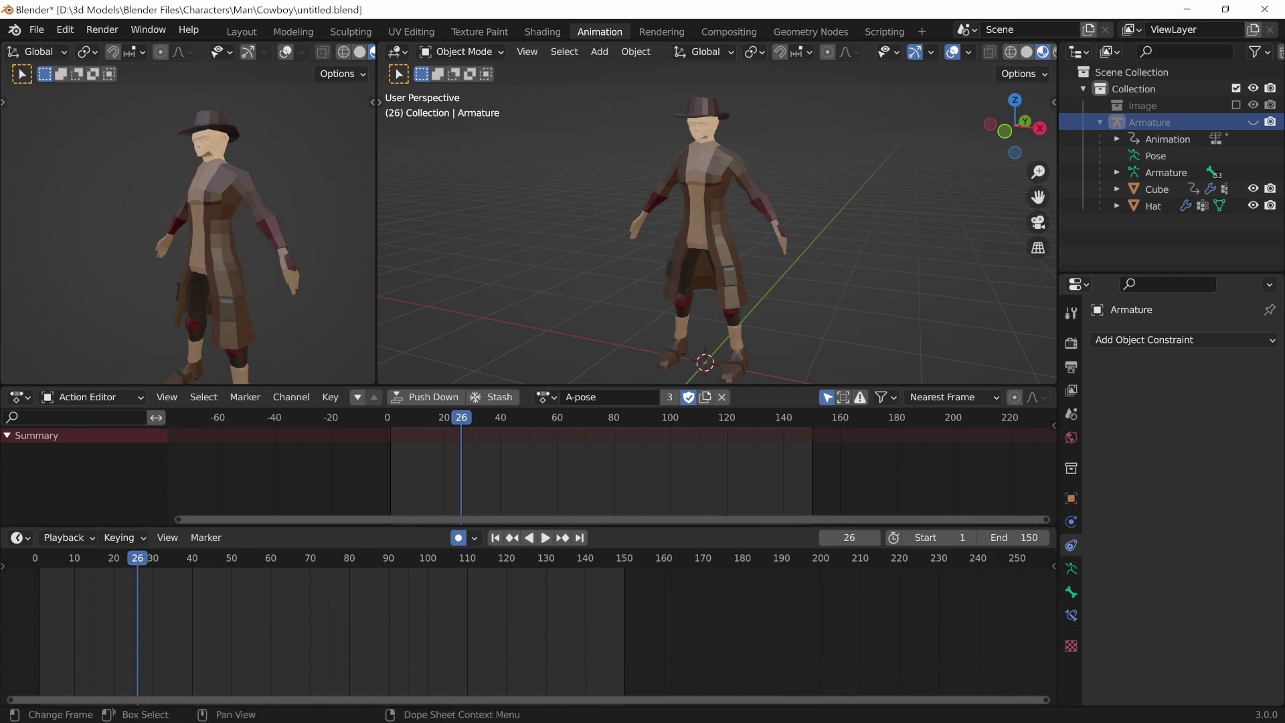
pyautogui.click(18, 538)
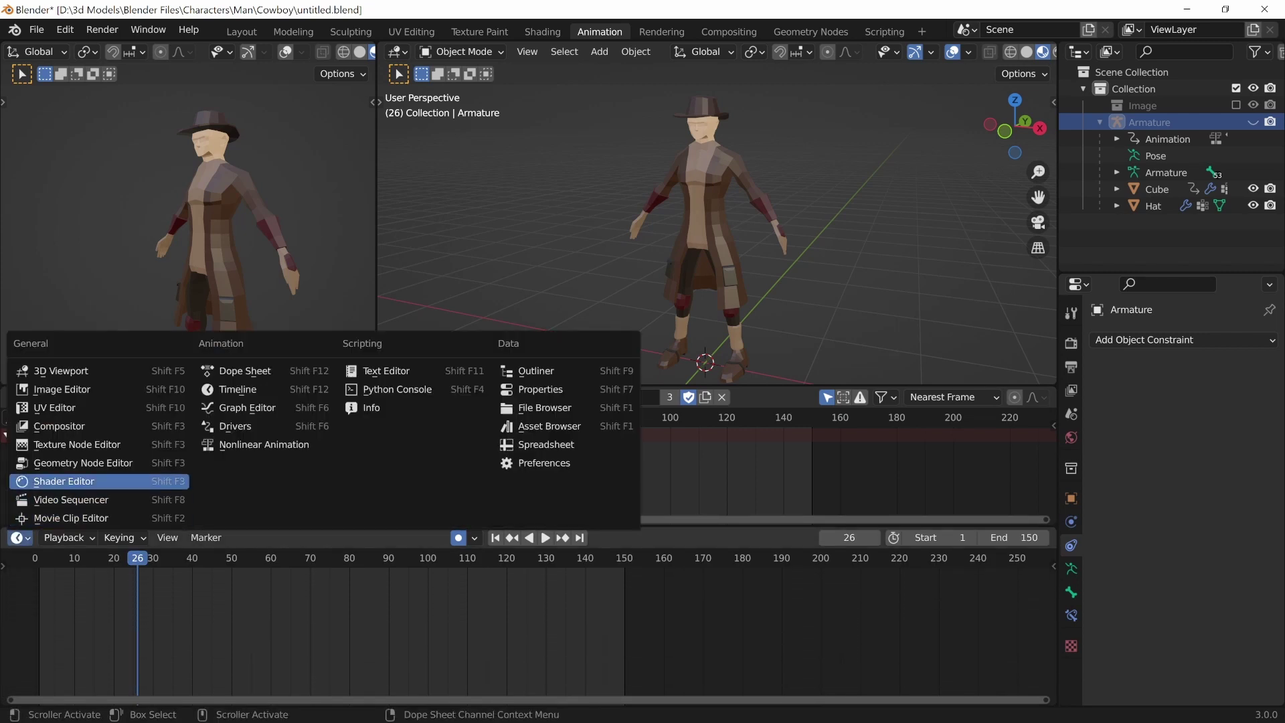
pyautogui.click(264, 444)
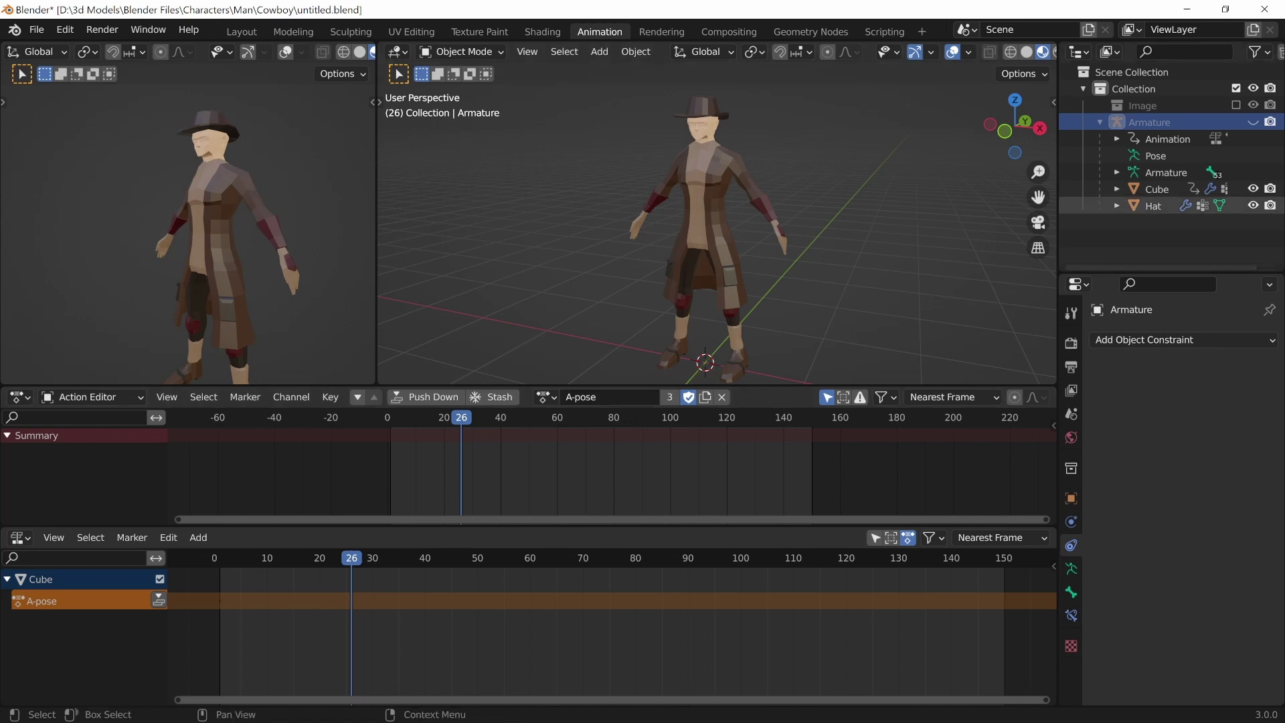
# Step: Unhide and select the armature, and push its A-pose action down to an NLA track
pyautogui.click(1253, 122)
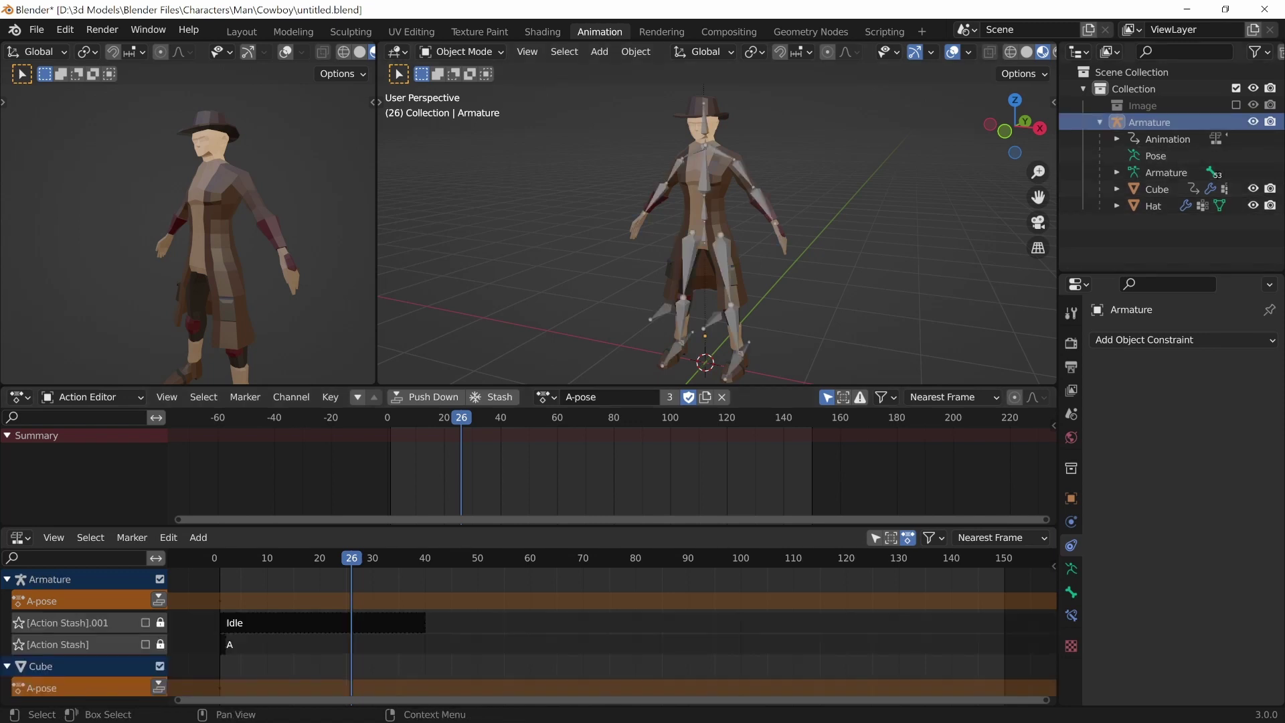
pyautogui.click(1149, 123)
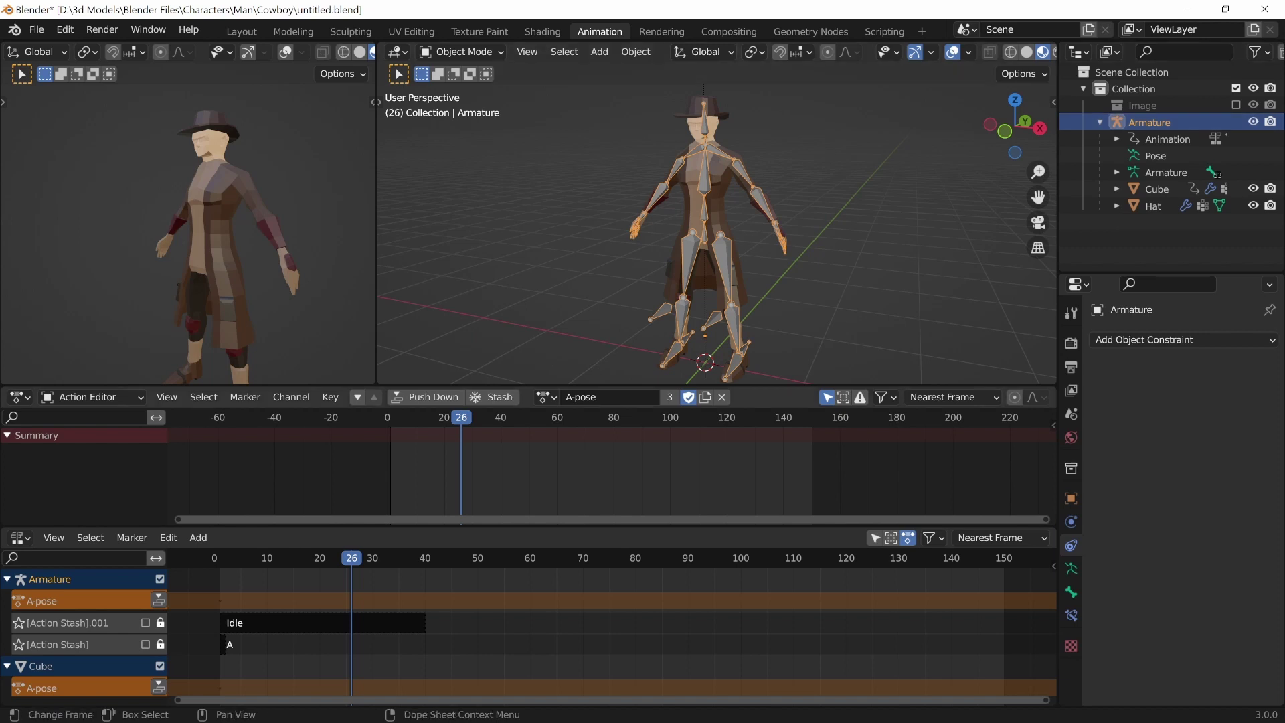
pyautogui.click(546, 397)
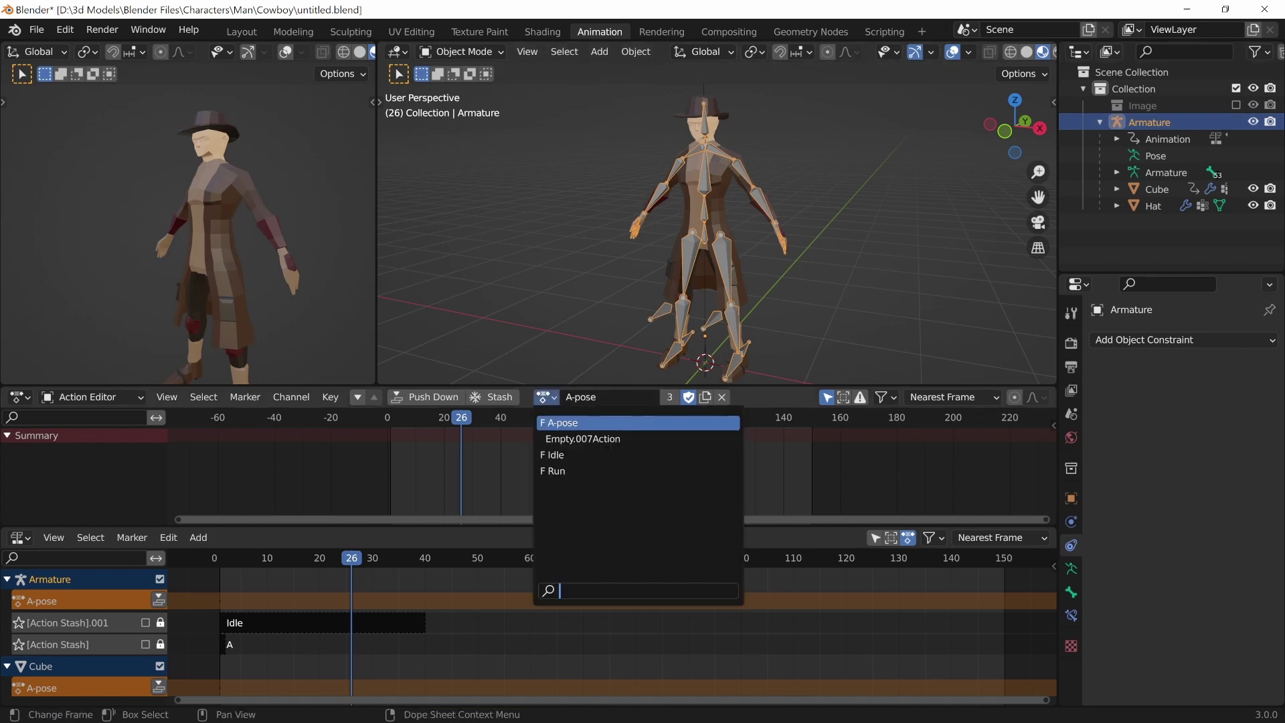
pyautogui.press('Escape')
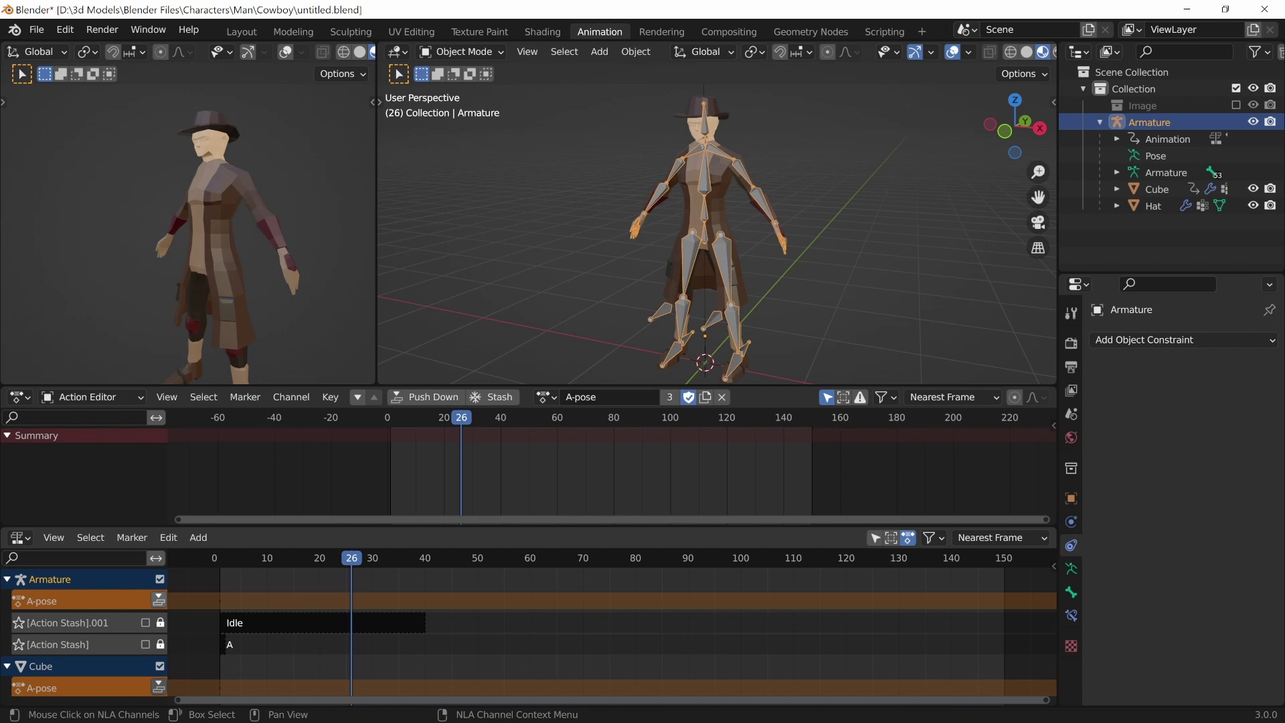
pyautogui.click(159, 601)
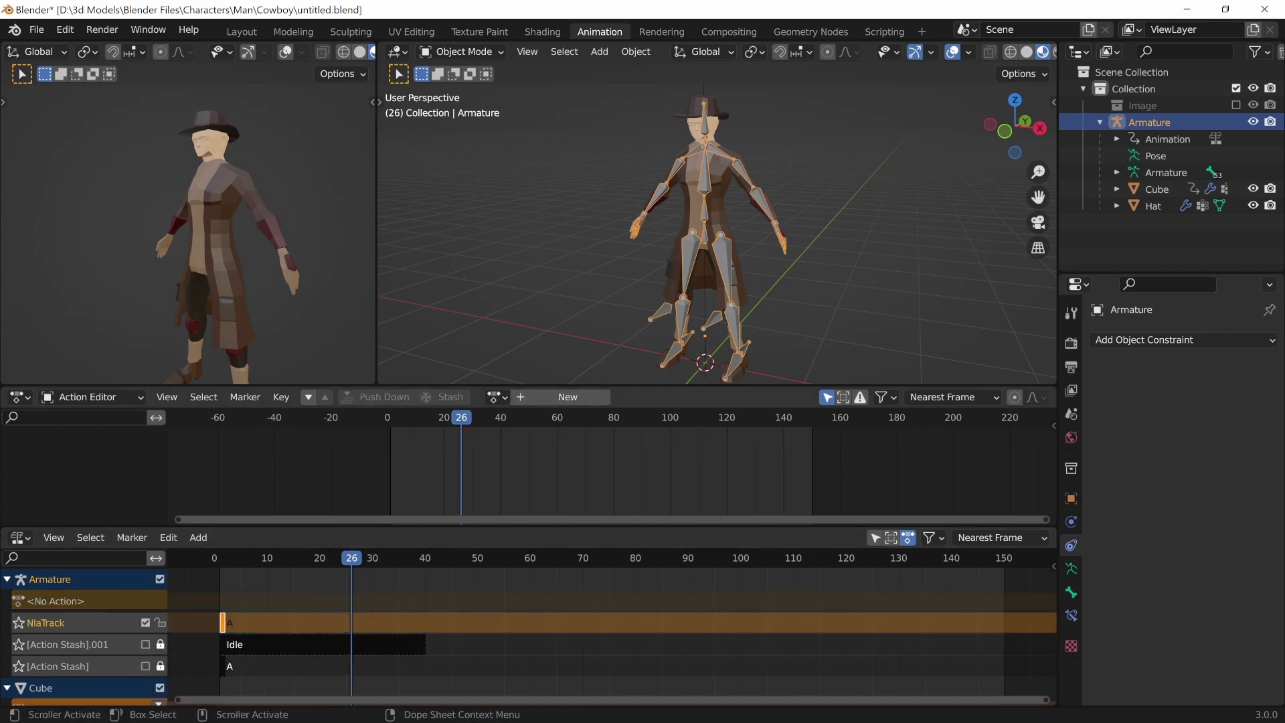
# Step: Push the armature's Idle action down to its own NLA track and assign Run as the active action
pyautogui.click(497, 397)
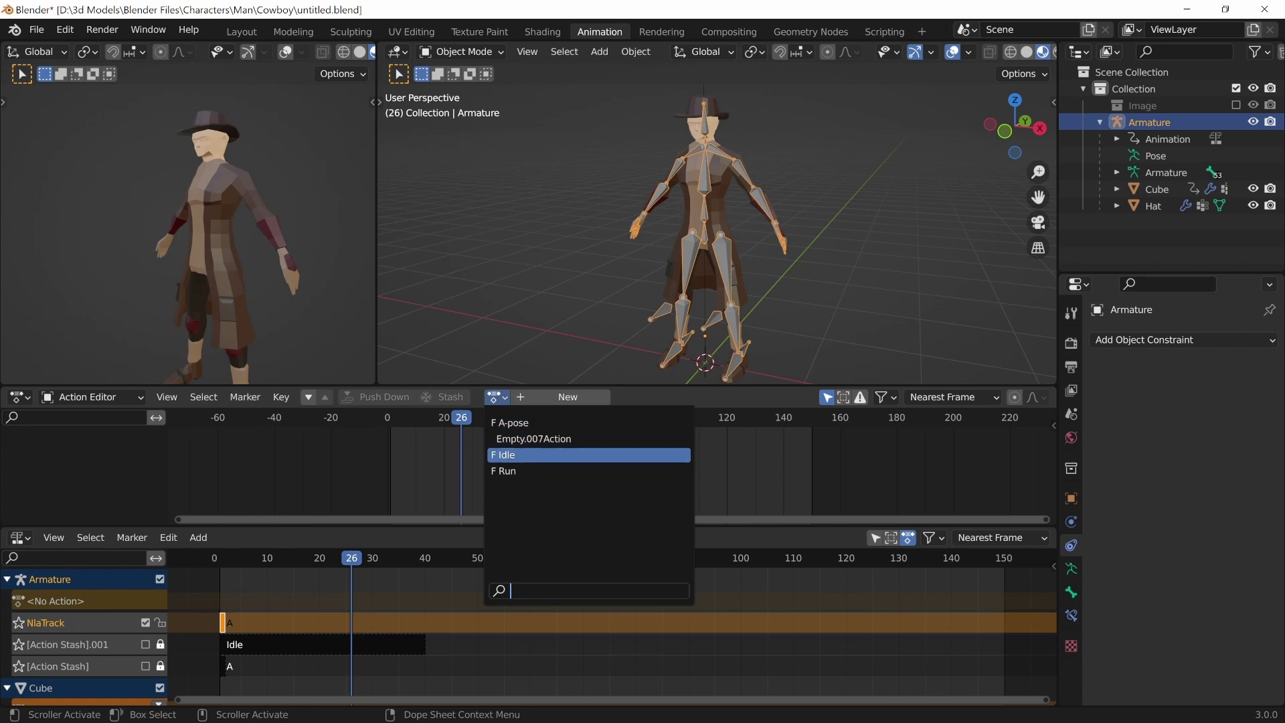
pyautogui.click(514, 455)
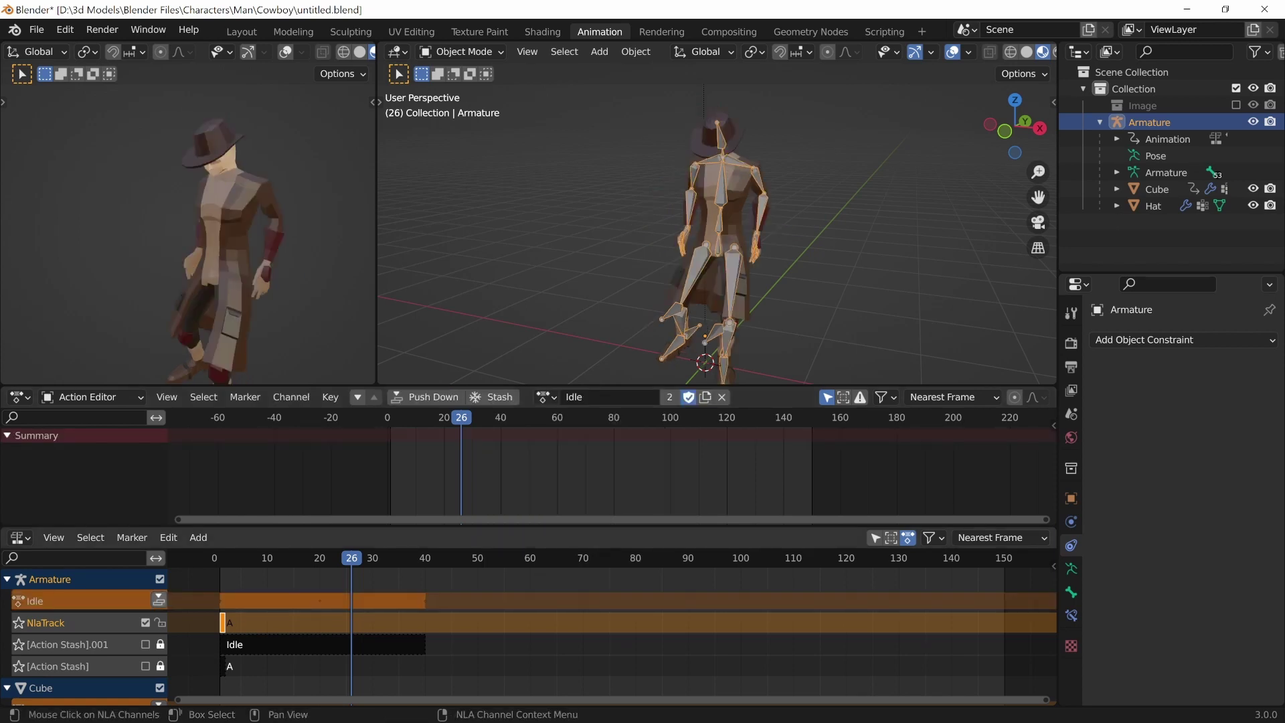
pyautogui.click(159, 600)
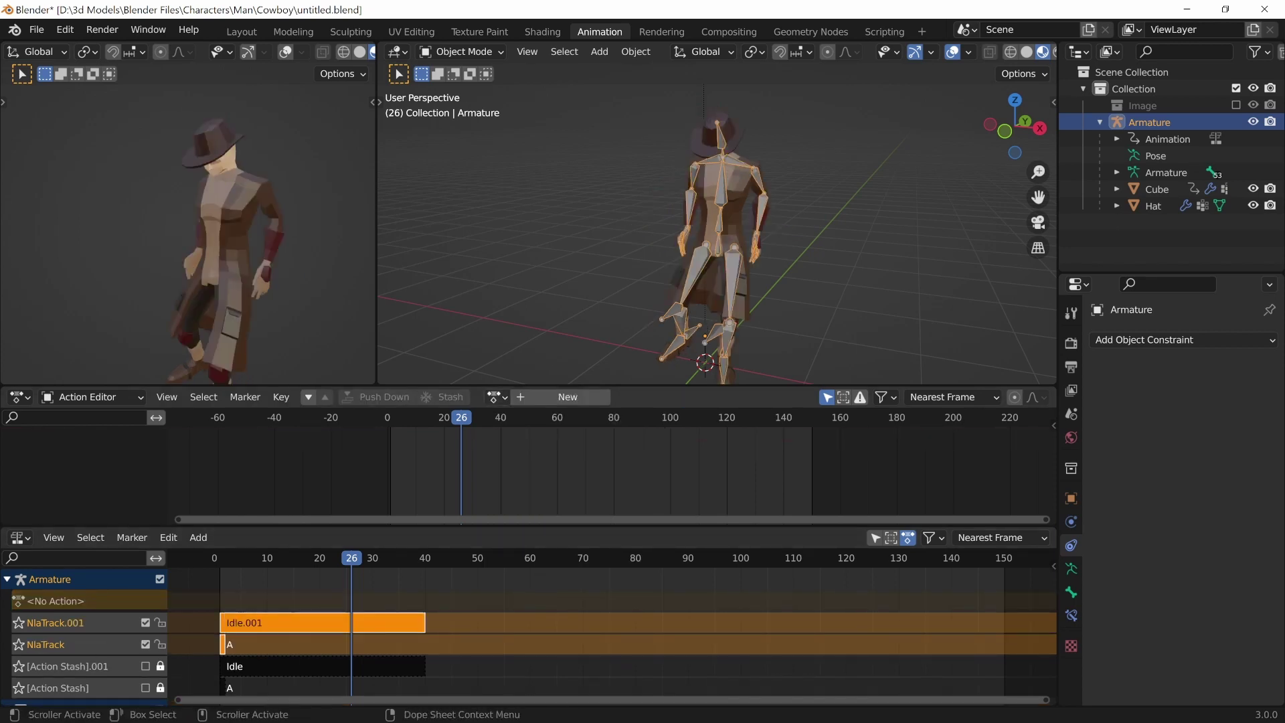
pyautogui.click(495, 397)
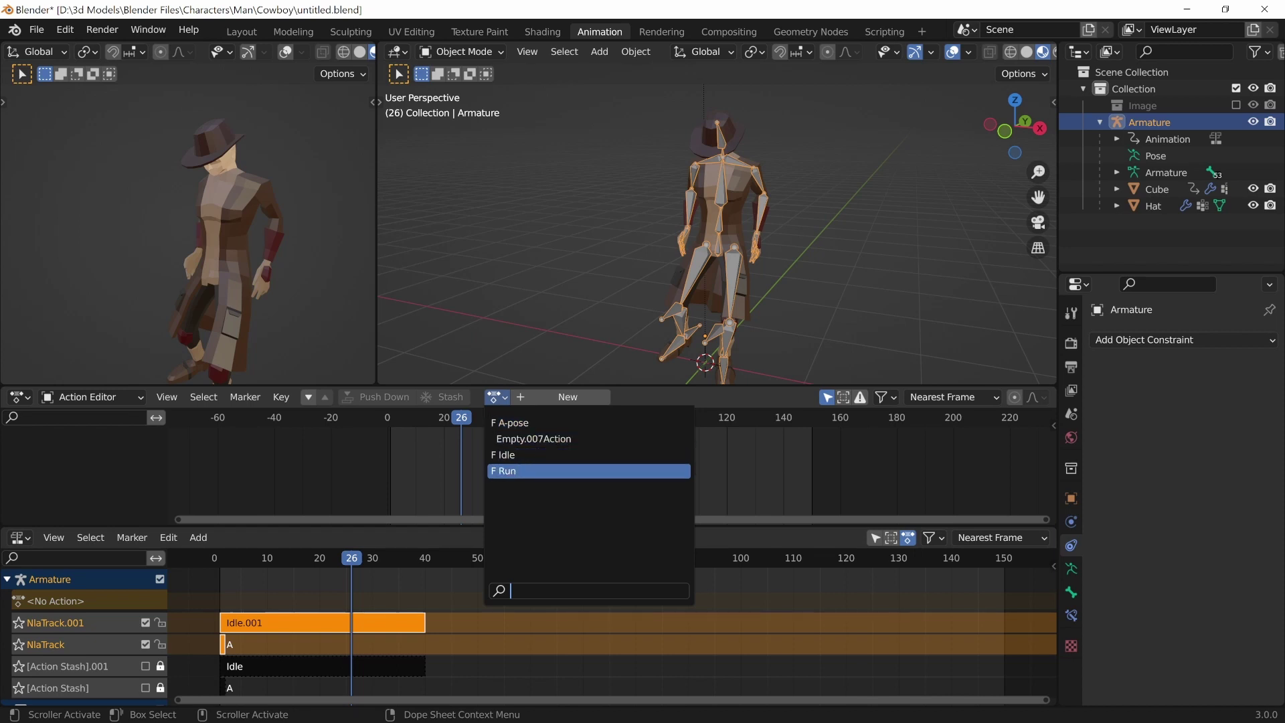
pyautogui.click(589, 470)
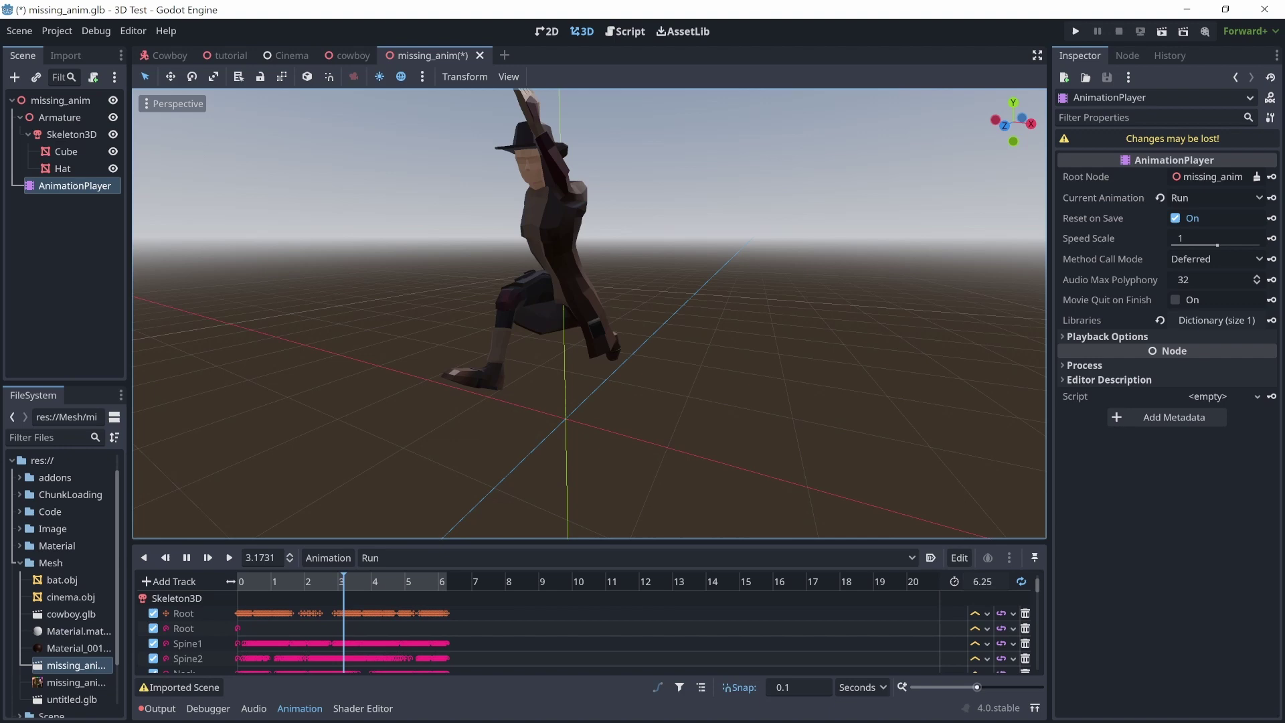
# Step: Open the AnimationPlayer's list of imported animations in the missing_anim scene
pyautogui.click(469, 558)
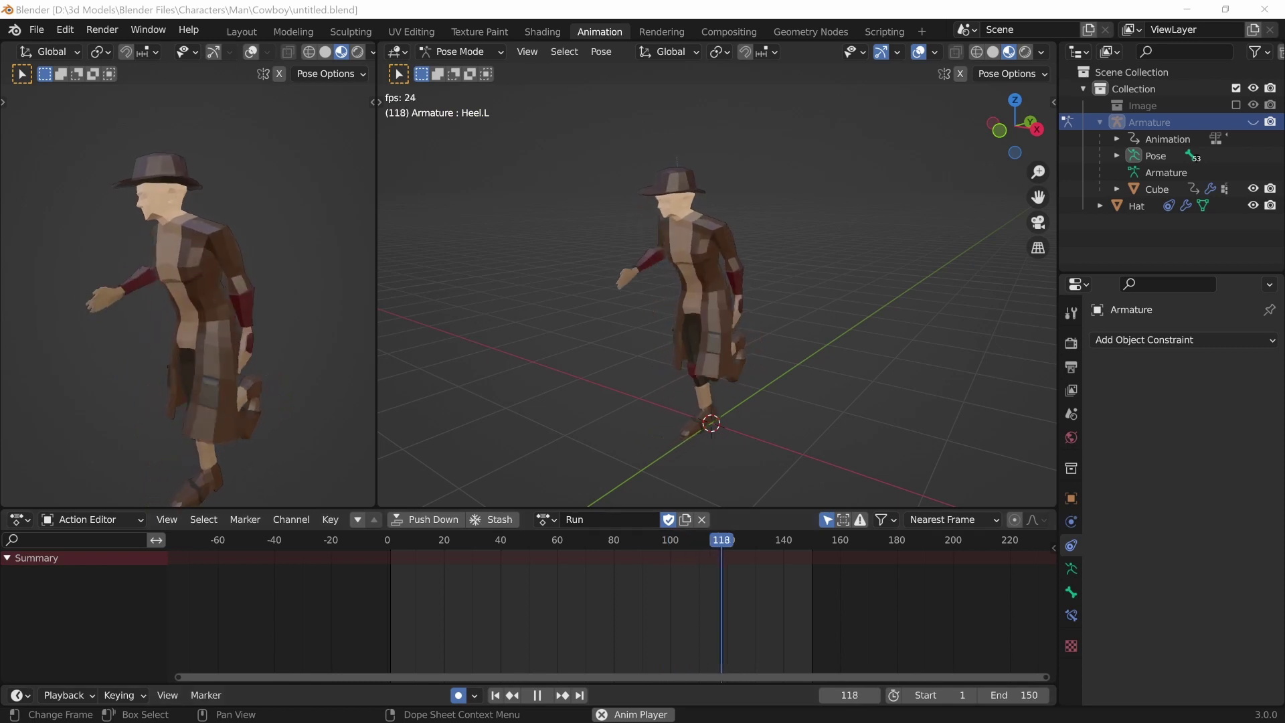
# Step: Replay and stop the Run action to check the character's movement, and open the list of actions
pyautogui.press('space')
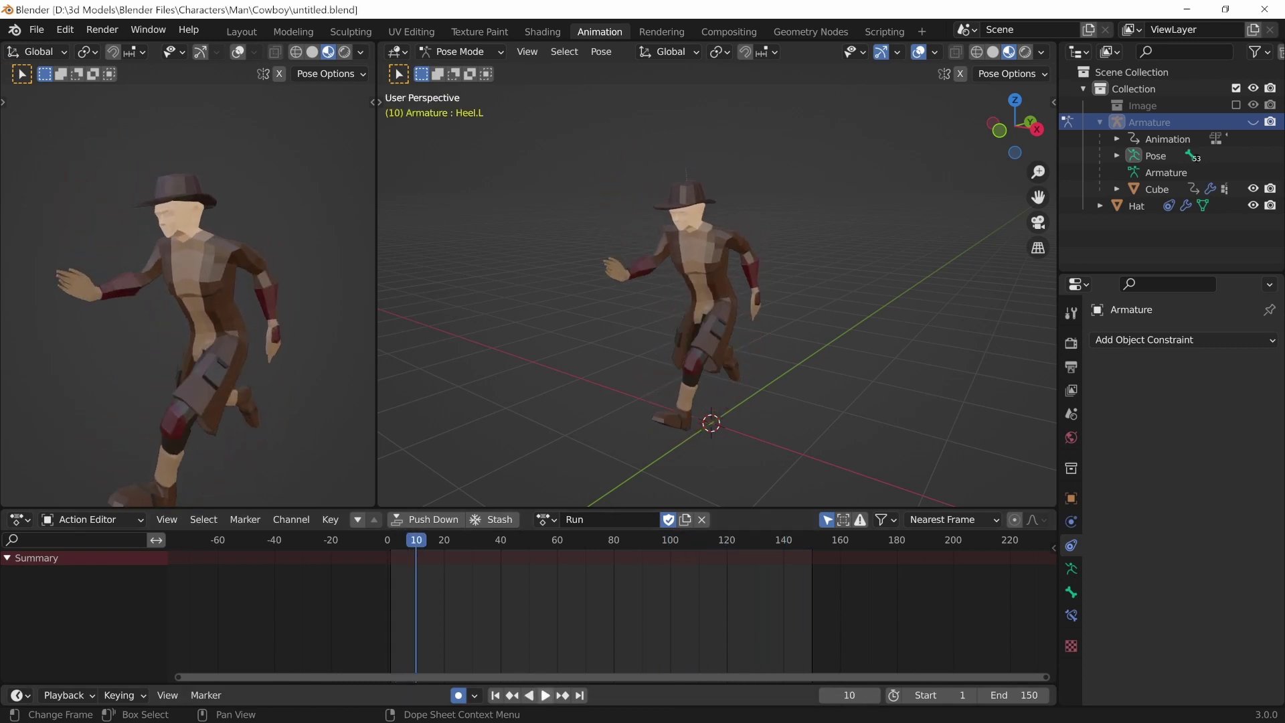
pyautogui.click(545, 695)
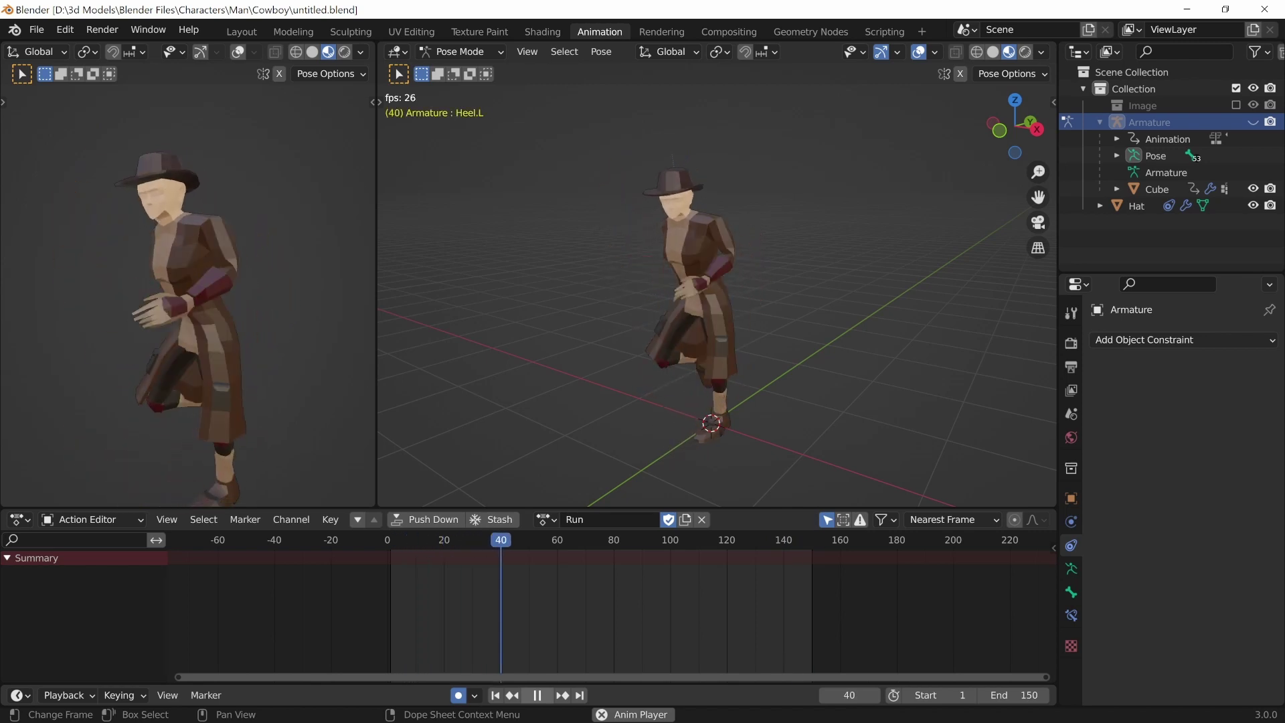
pyautogui.click(536, 696)
pyautogui.click(545, 519)
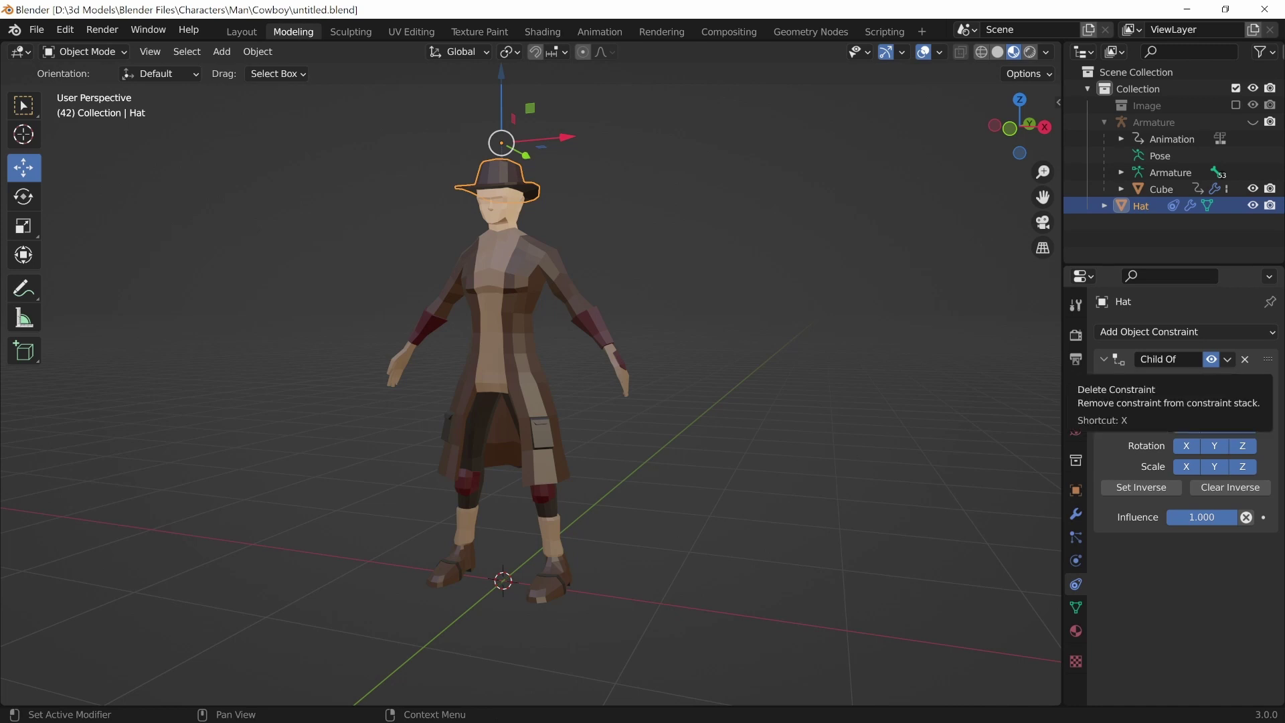
# Step: Delete the hat's Child Of constraint and unhide the armature in the viewport
pyautogui.click(1245, 360)
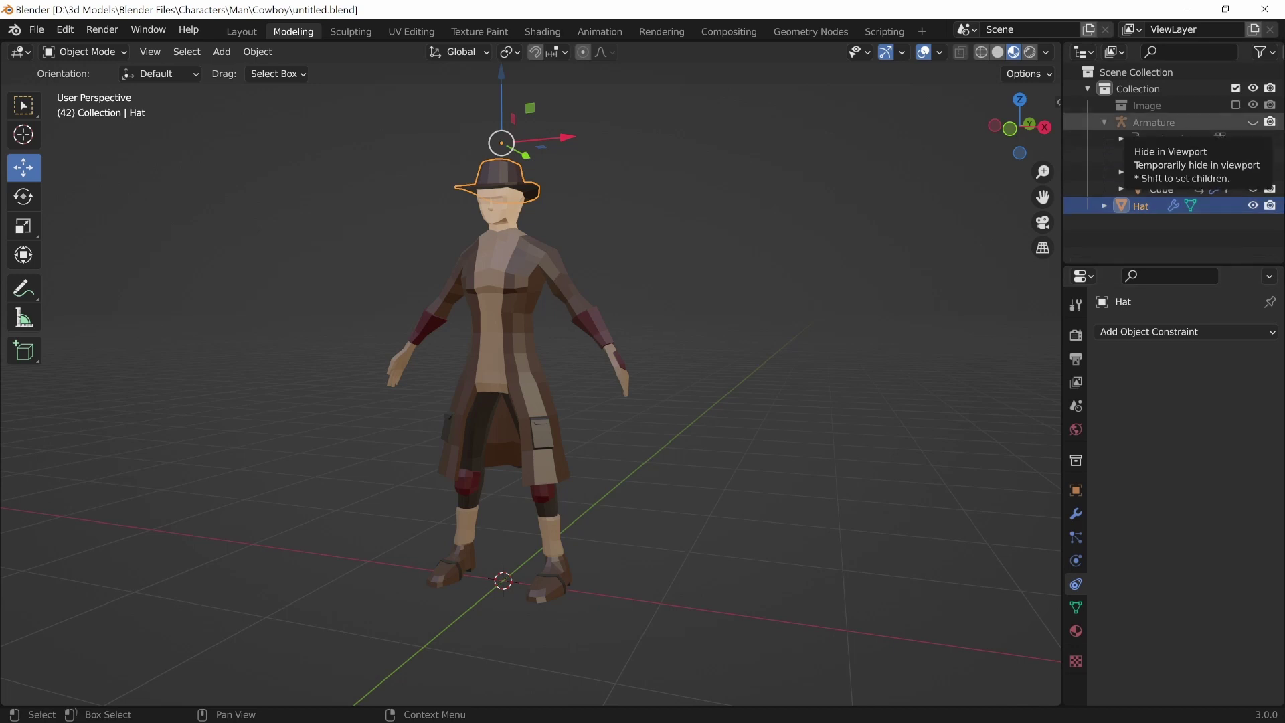
pyautogui.click(1252, 122)
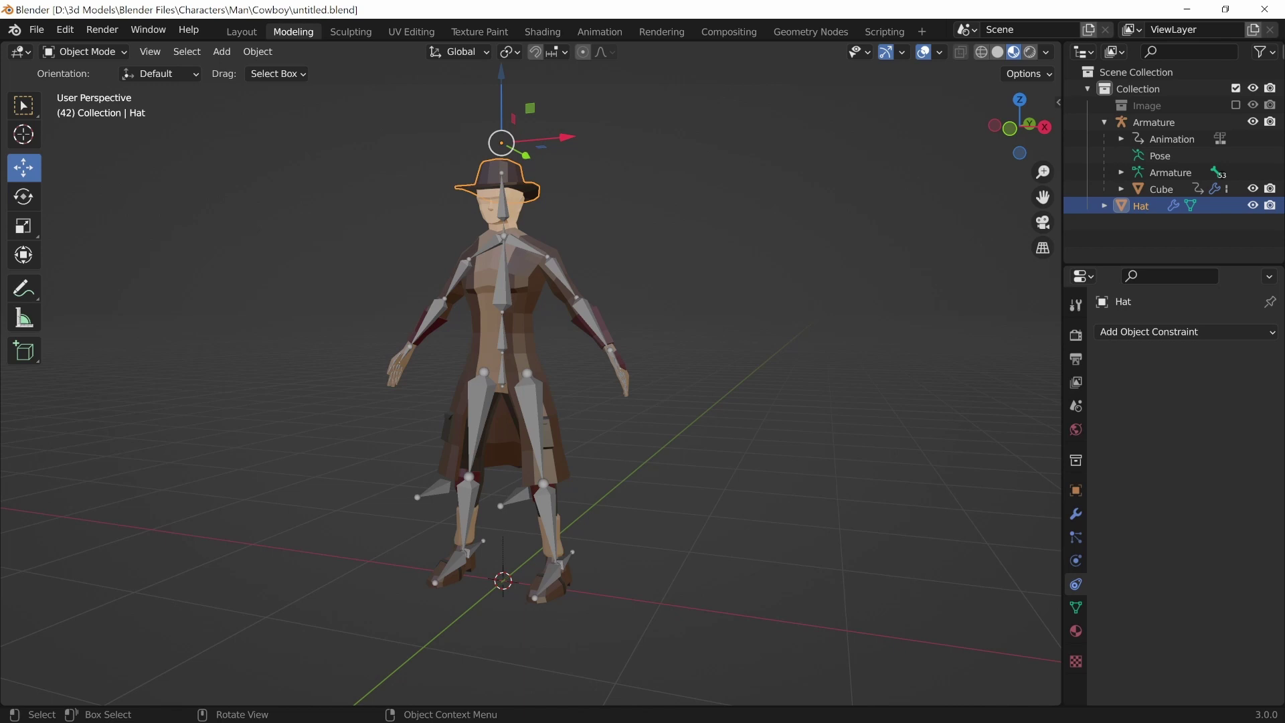
# Step: Parent the hat to the armature using Armature Deform With Empty Groups
pyautogui.click(502, 281)
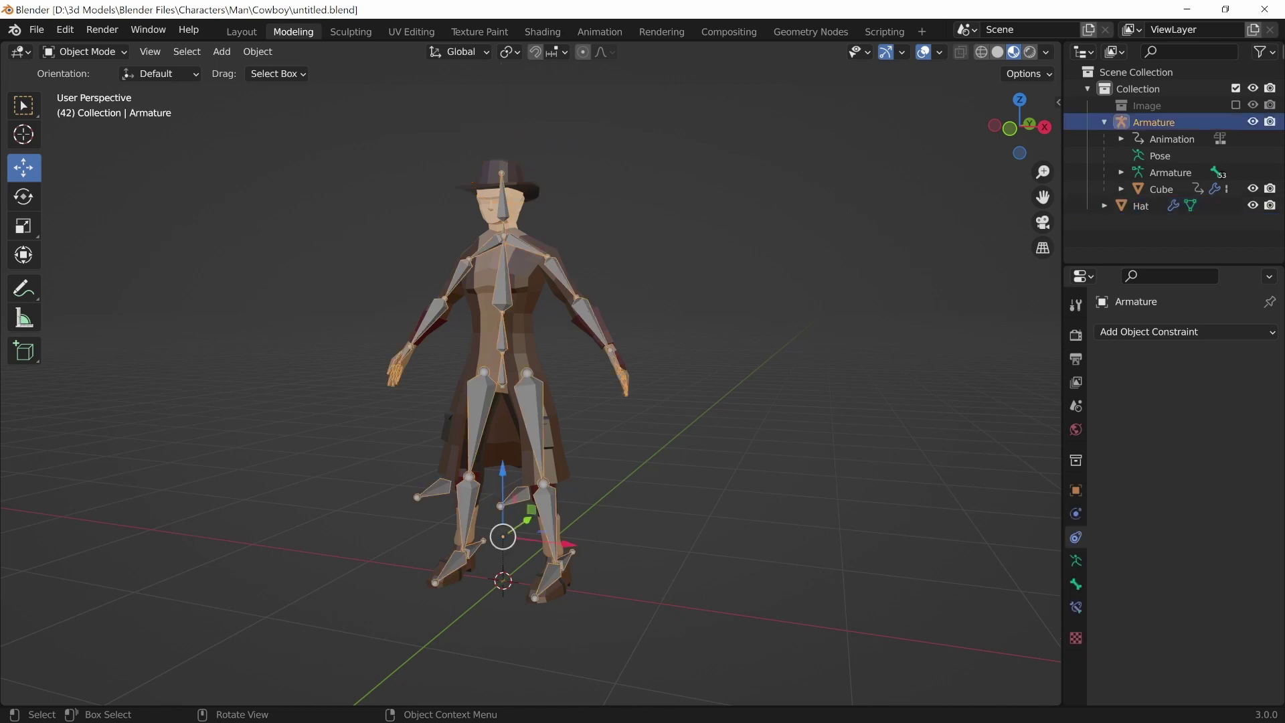
pyautogui.click(489, 176)
pyautogui.click(1153, 122)
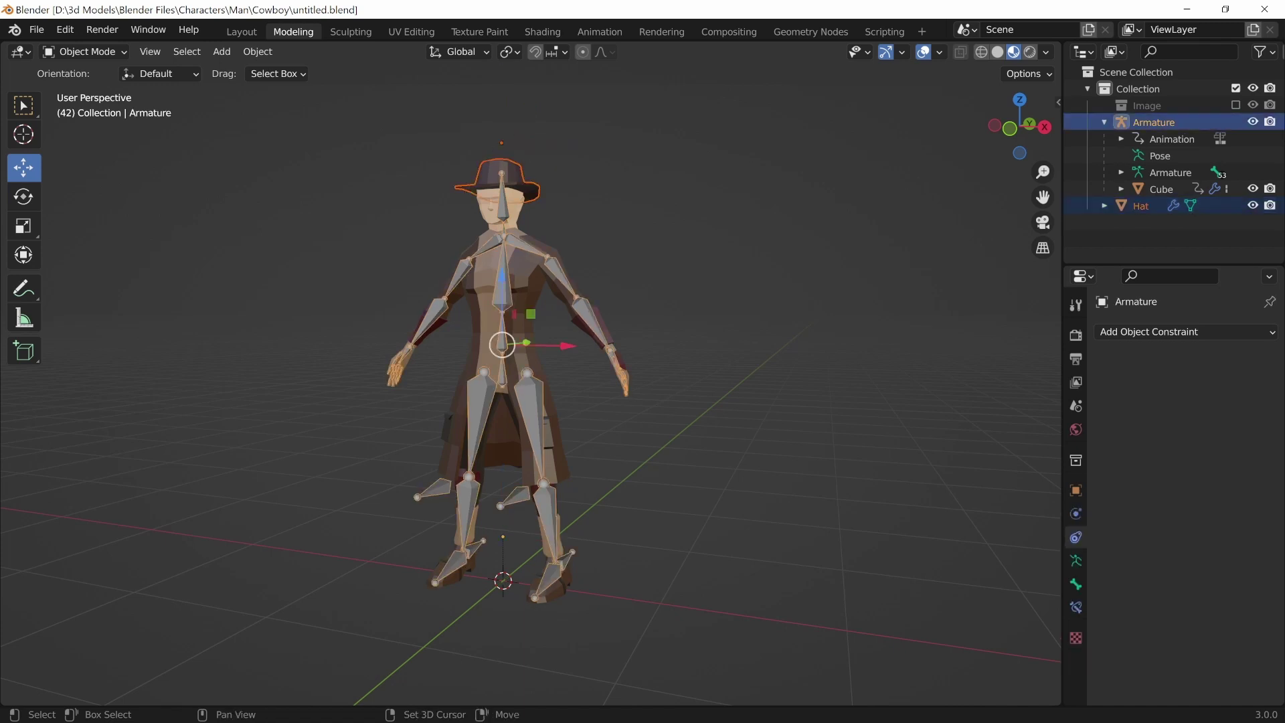
pyautogui.hotkey('ctrl', 'p')
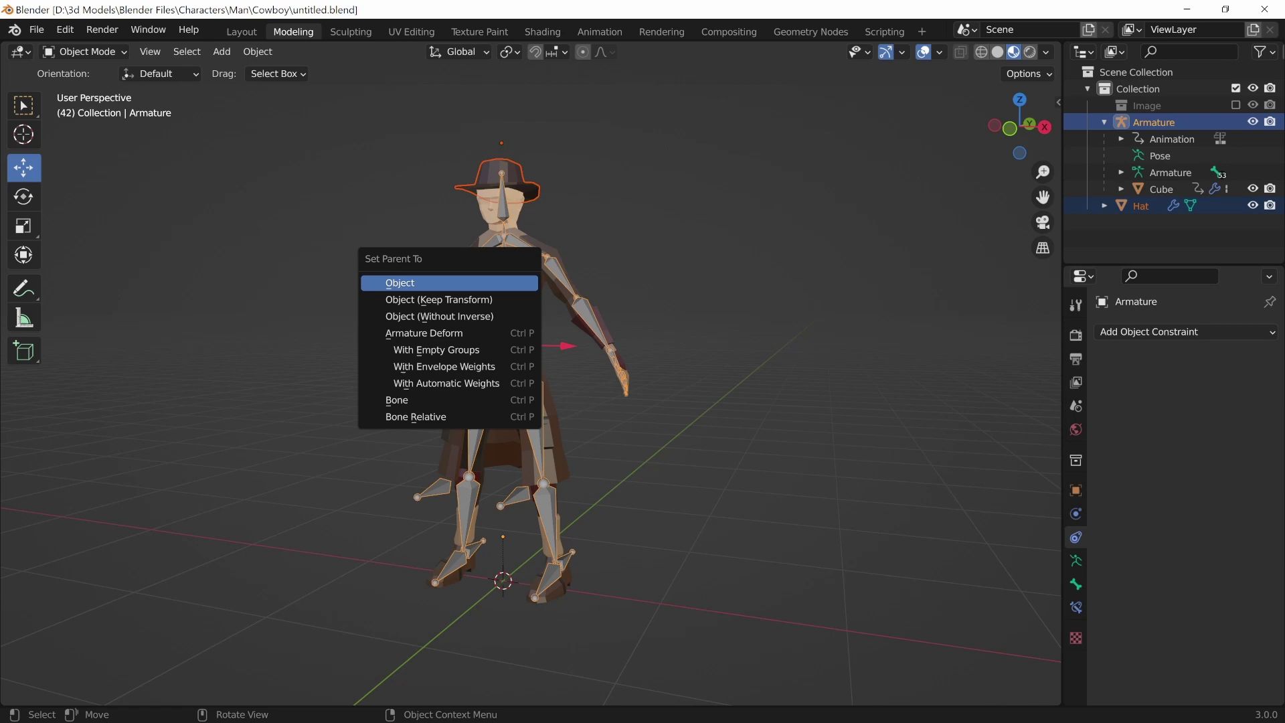
pyautogui.press('Down')
pyautogui.press('Down')
pyautogui.press('Down')
pyautogui.press('Down')
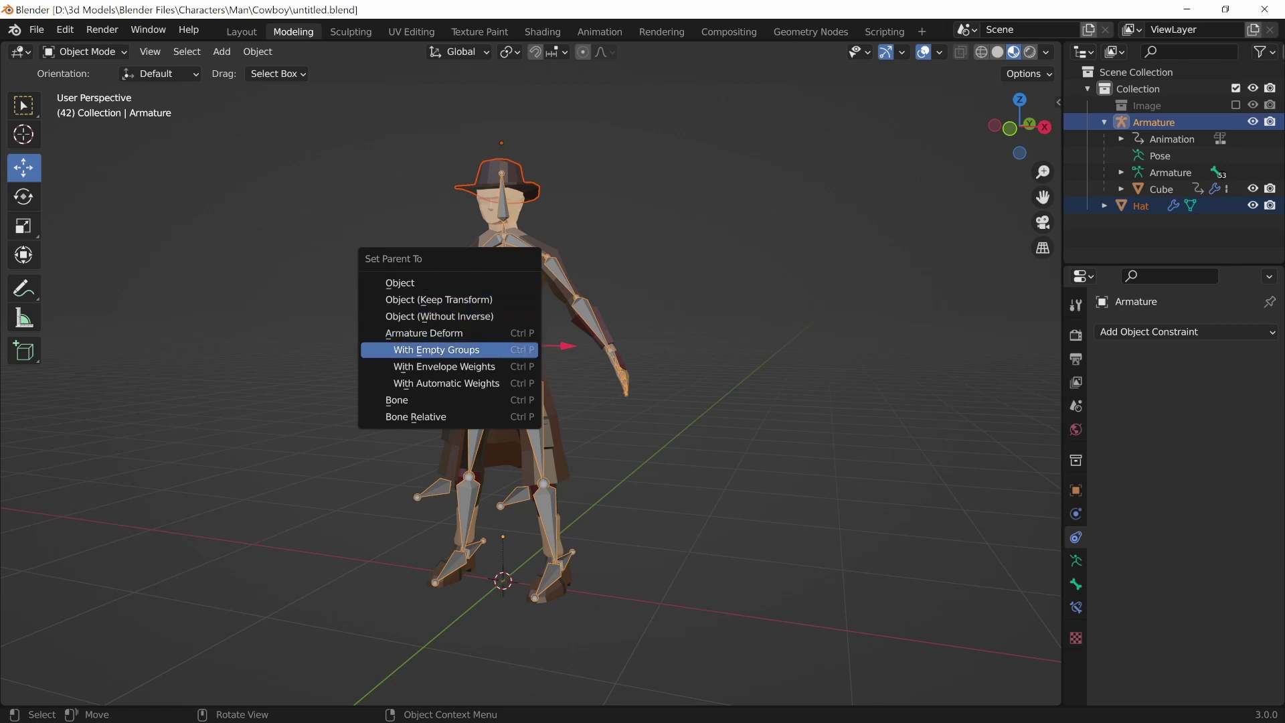
pyautogui.press('Return')
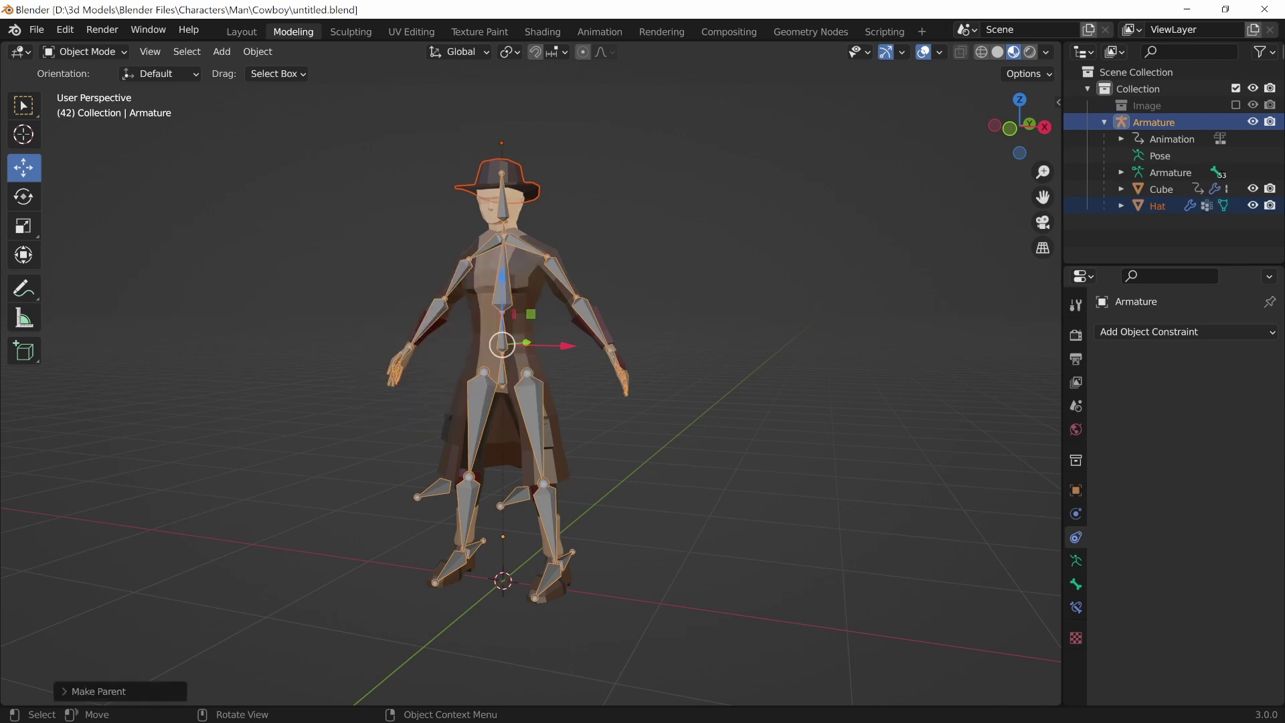
# Step: Put the hat alone into Edit Mode and select all of its geometry
pyautogui.click(512, 181)
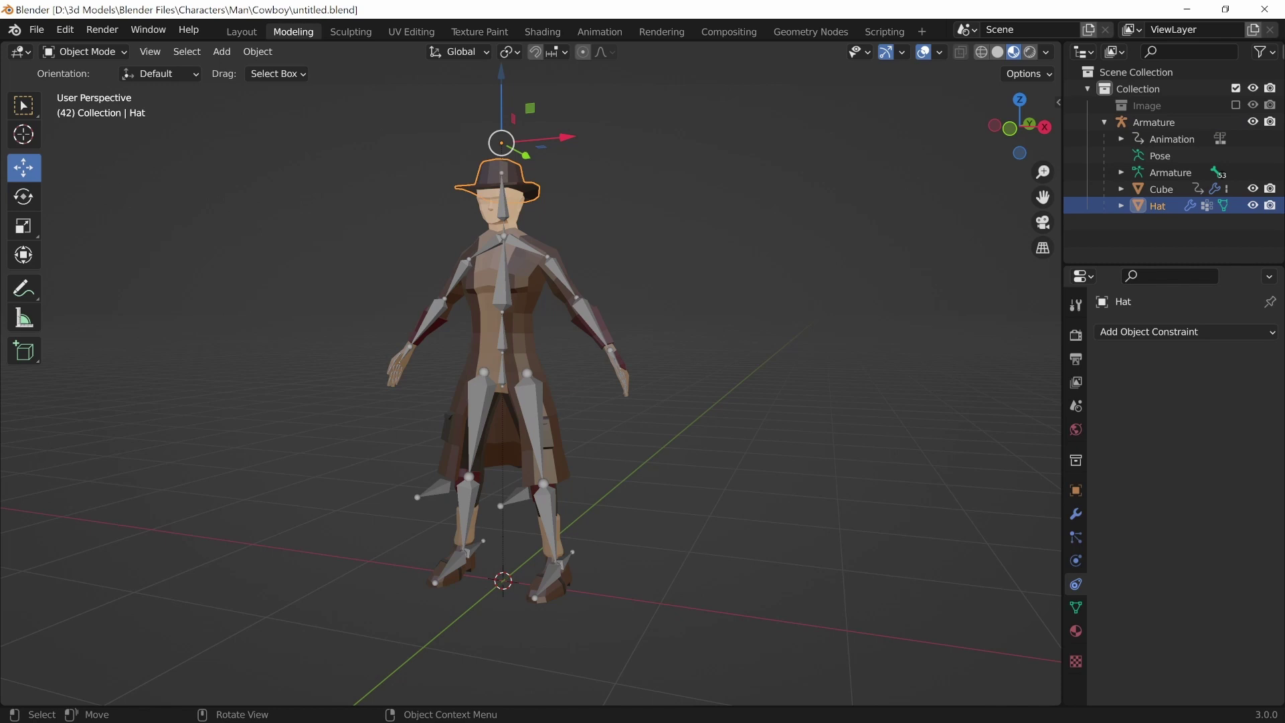
pyautogui.click(84, 52)
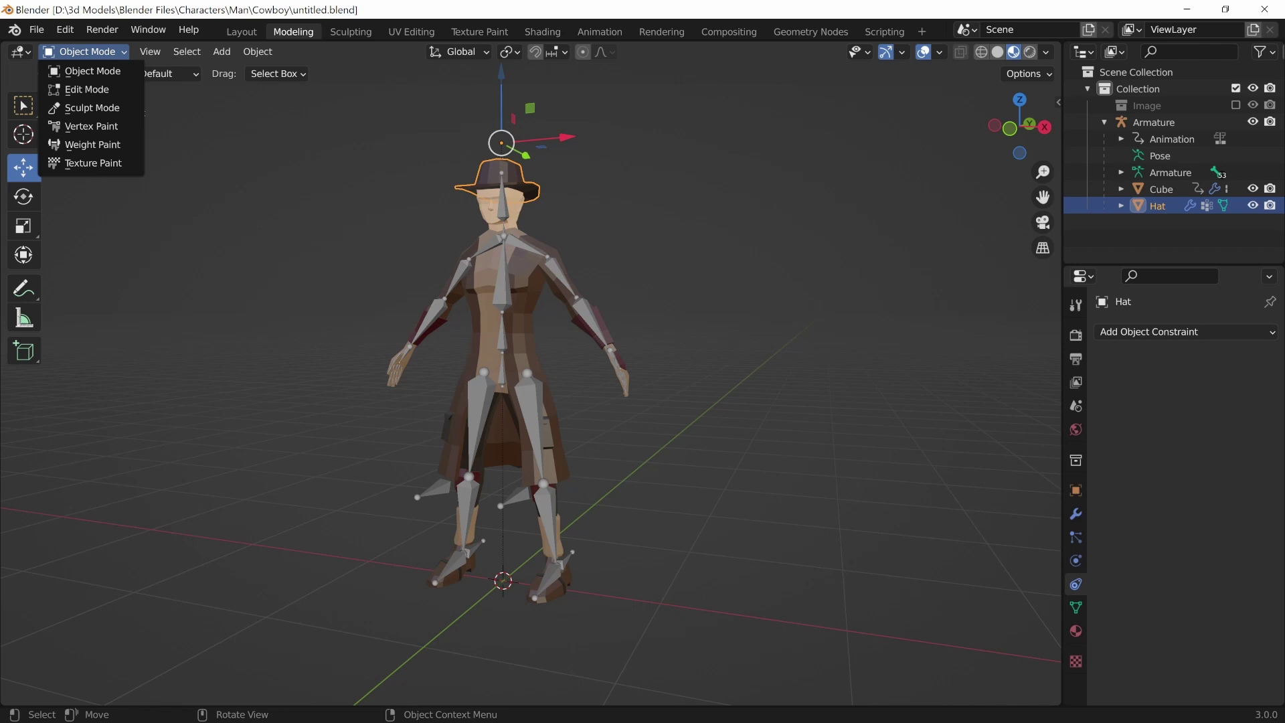
pyautogui.click(87, 89)
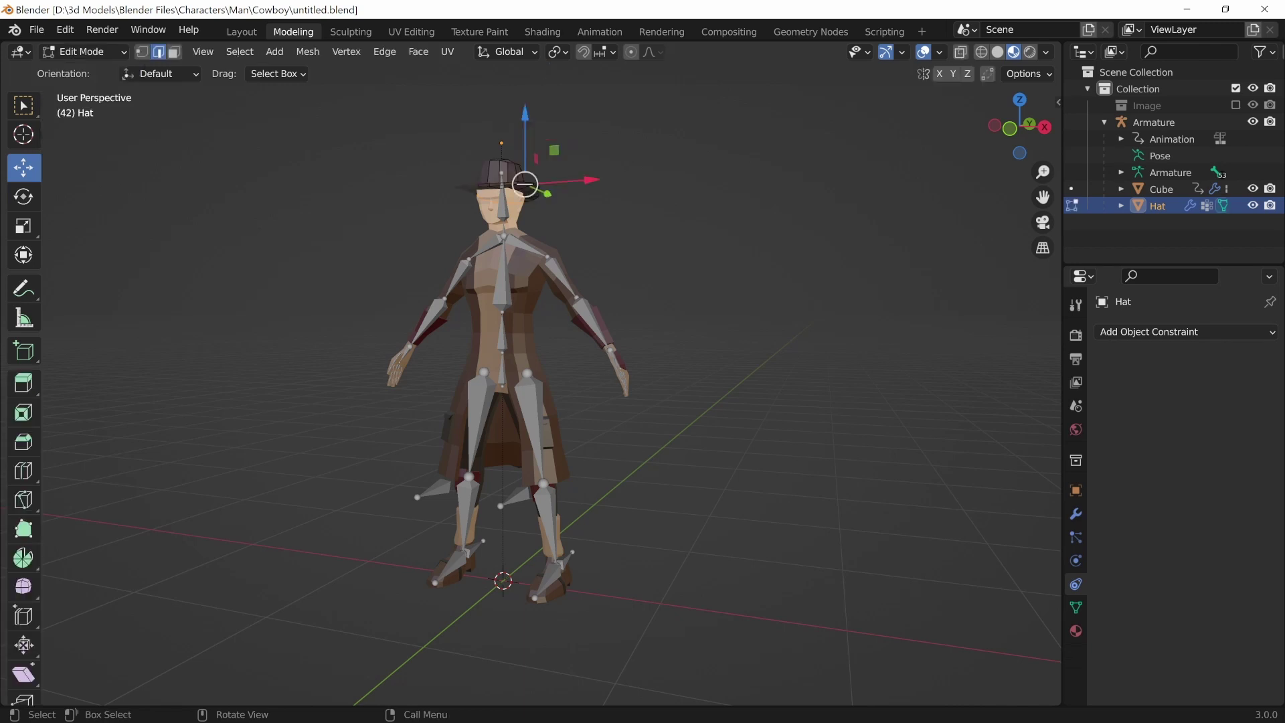
pyautogui.press('a')
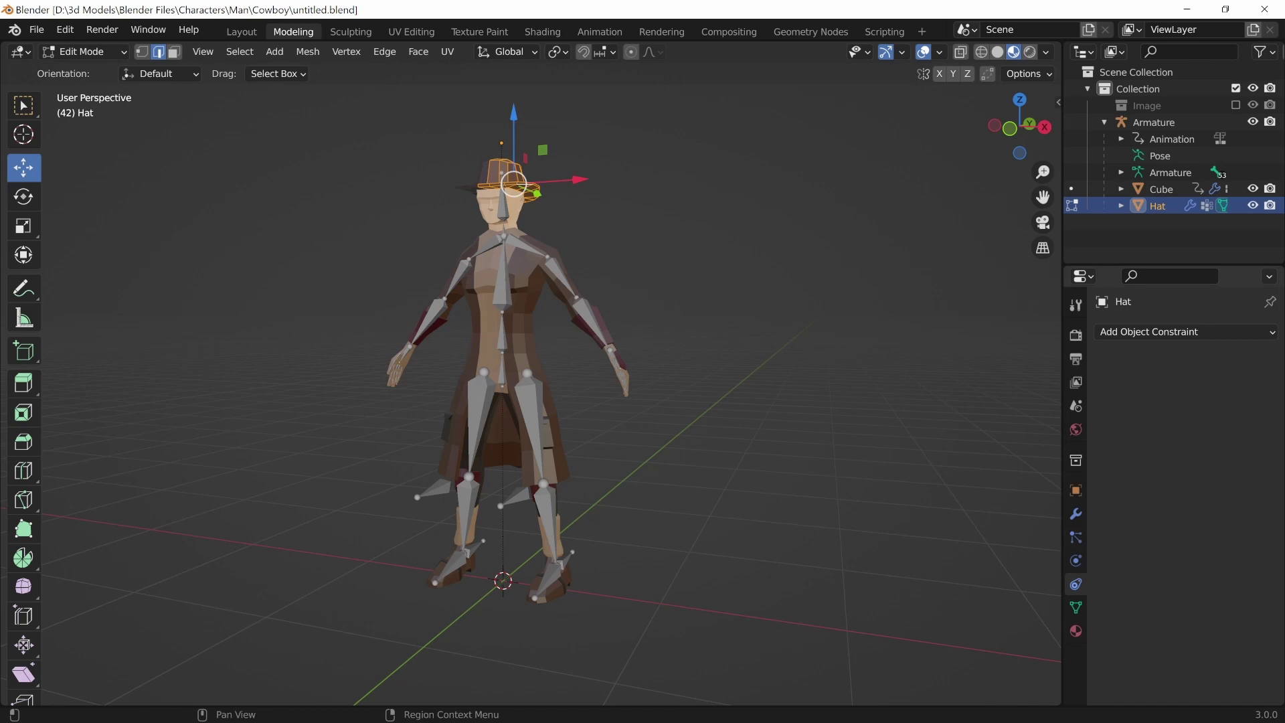
# Step: Show the hat's vertex groups and filter the list for "head"
pyautogui.click(1075, 607)
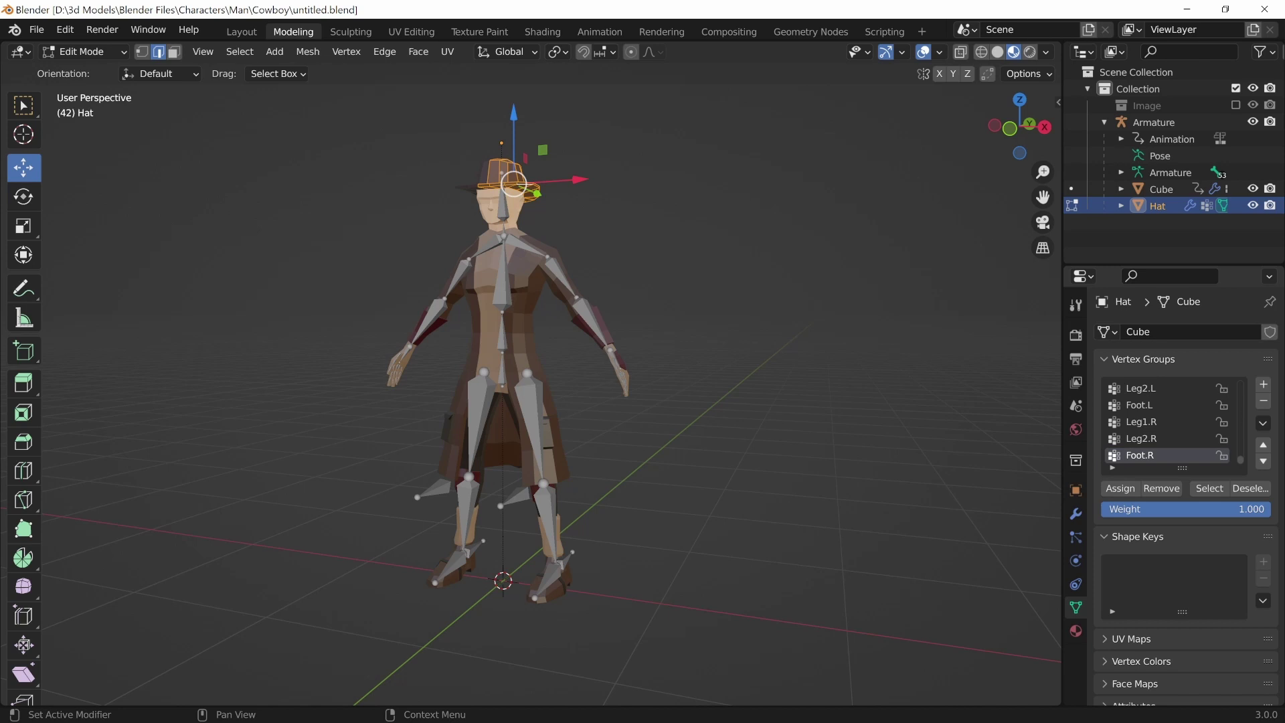
pyautogui.click(1112, 468)
pyautogui.click(1131, 483)
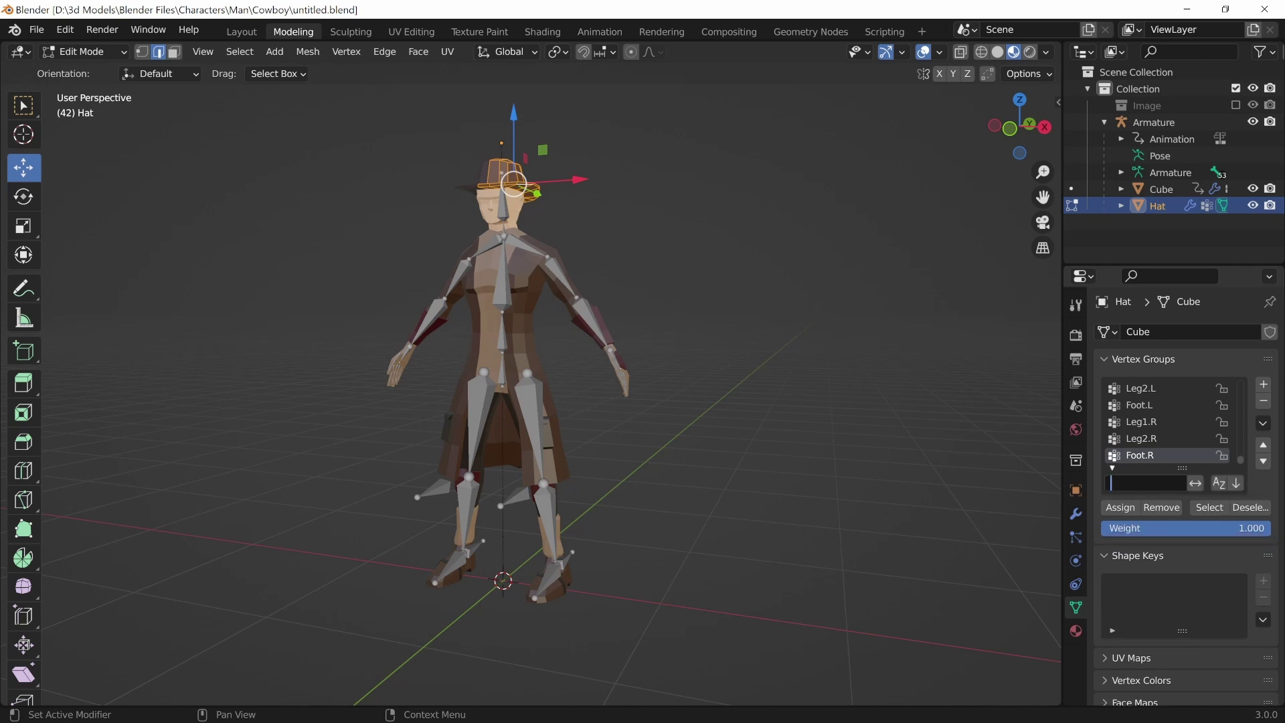
pyautogui.write('head')
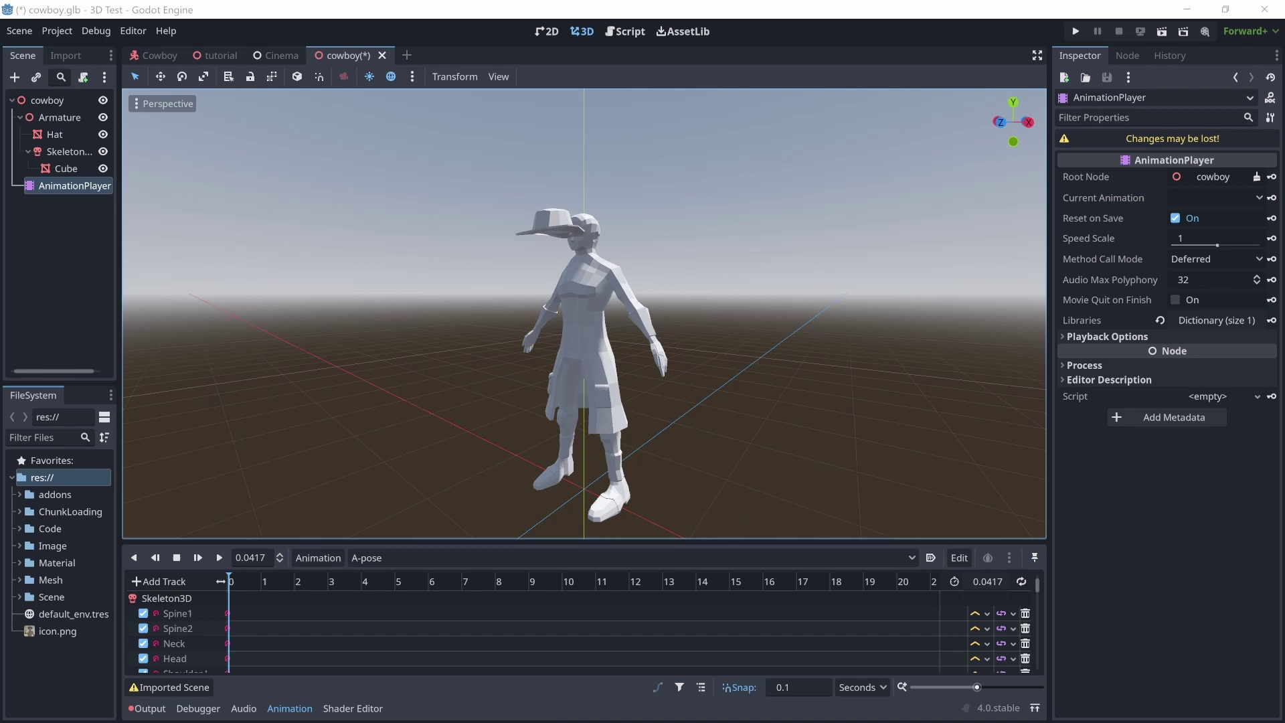
# Step: Switch to Godot and play the Run animation of the cowboy scene
pyautogui.click(399, 557)
pyautogui.click(395, 614)
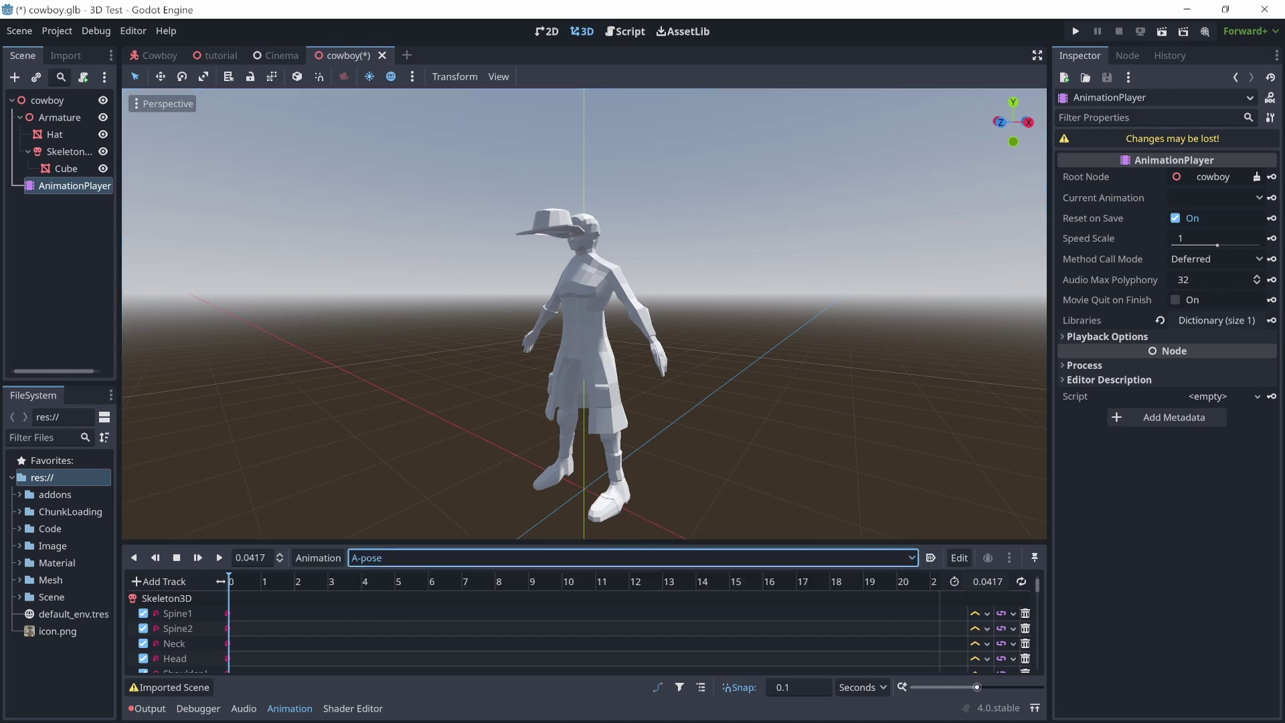
pyautogui.moveTo(382, 582); pyautogui.dragTo(398, 581)
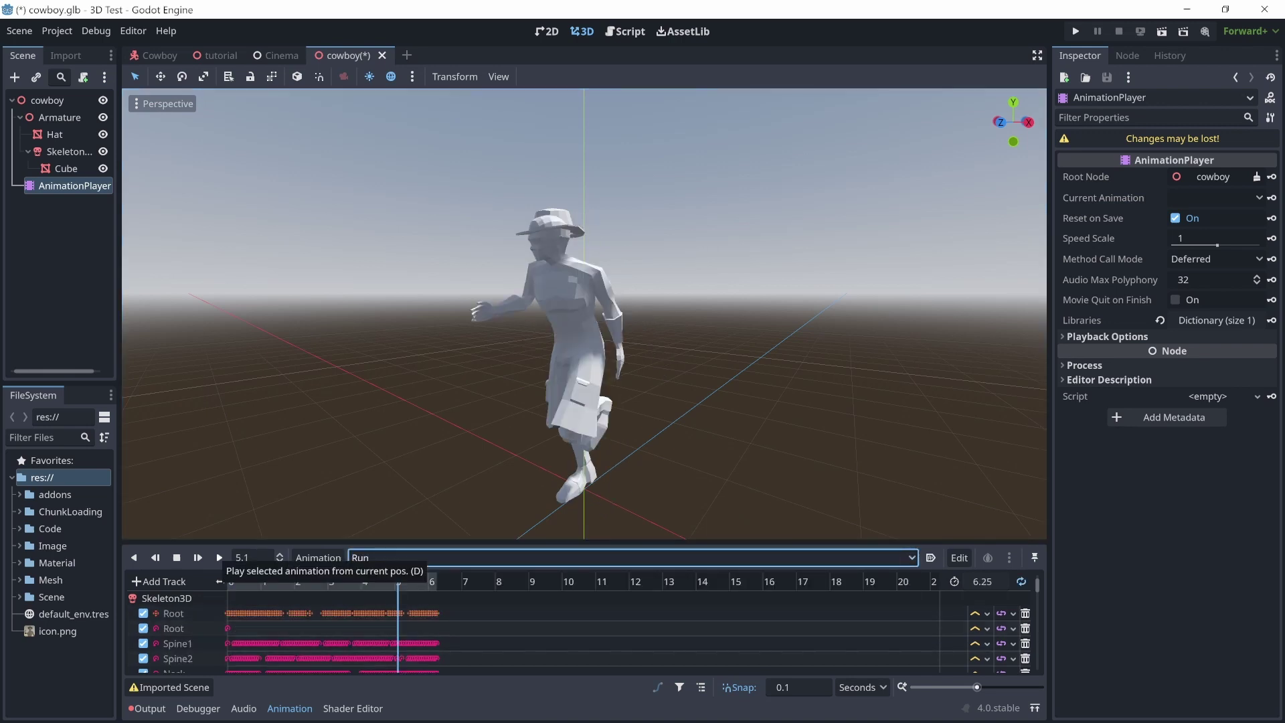
pyautogui.click(219, 557)
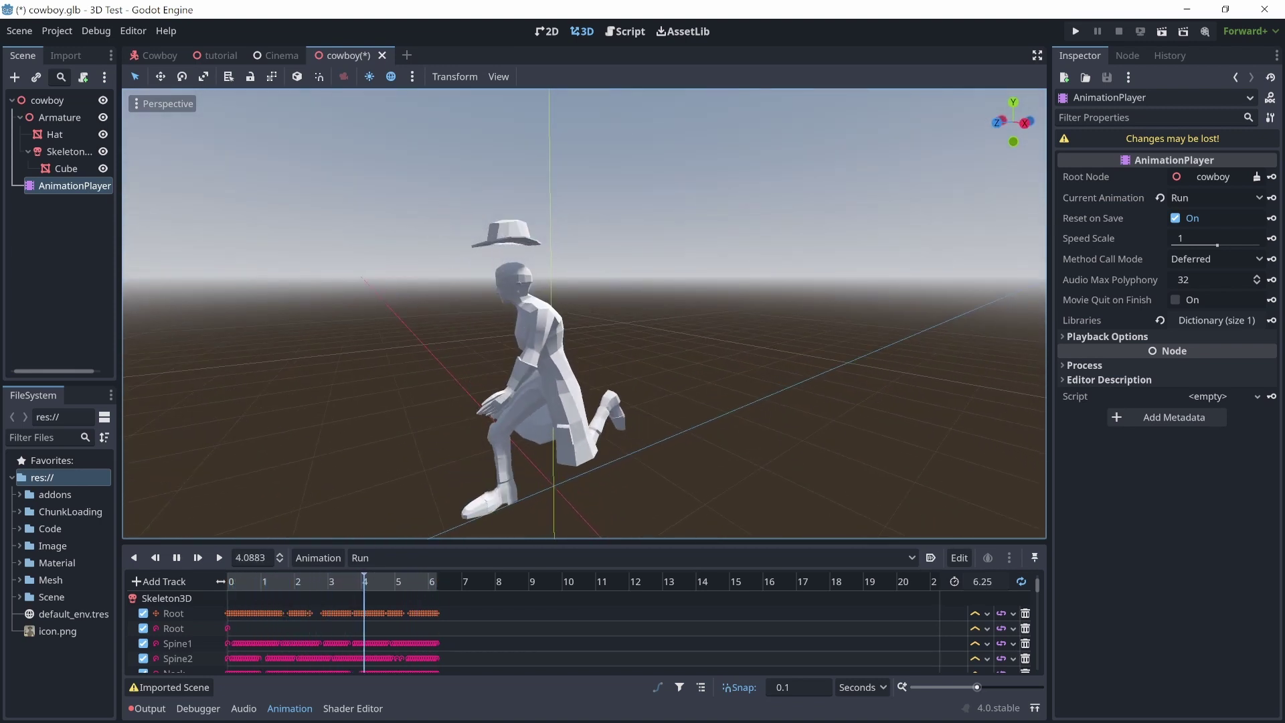
# Step: Focus on the Hat node and examine how it follows the head while the Run animation plays
pyautogui.doubleClick(39, 134)
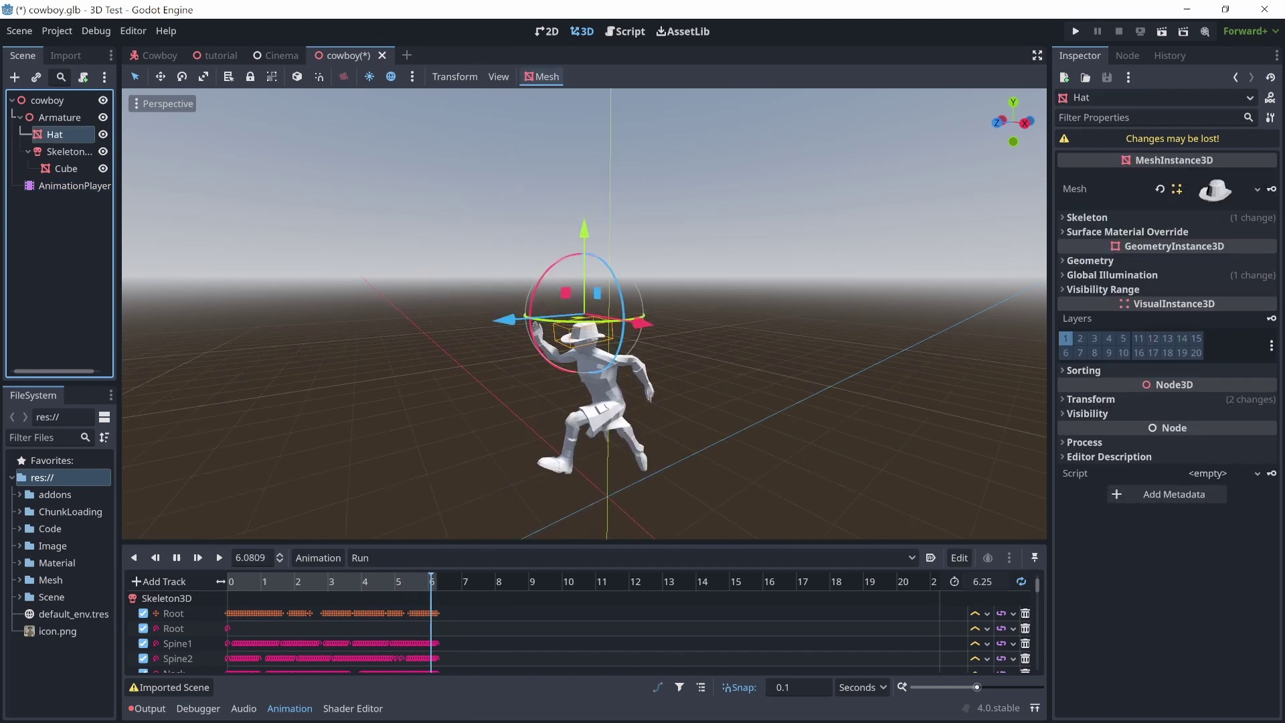
pyautogui.scroll(5, 584, 313)
pyautogui.moveTo(584, 313); pyautogui.dragTo(568, 199, button='middle')
pyautogui.scroll(2, 585, 314)
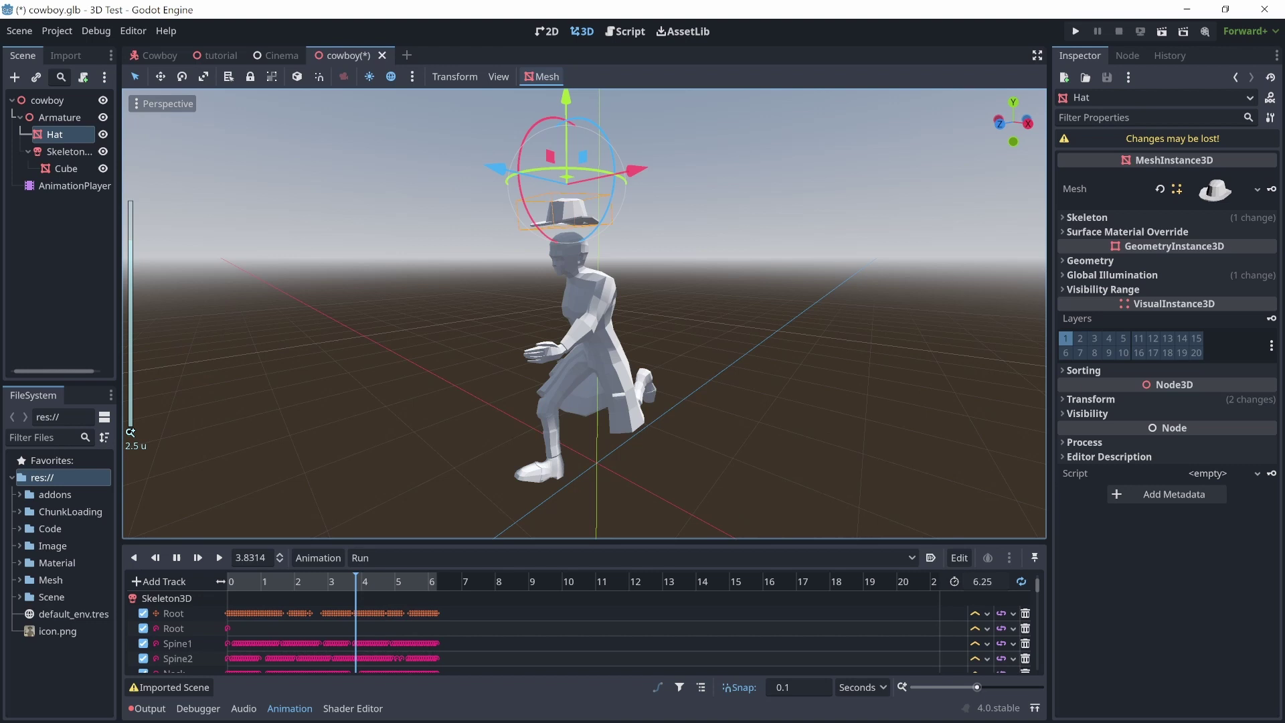
pyautogui.scroll(2, 584, 313)
pyautogui.moveTo(584, 313); pyautogui.dragTo(429, 334, button='middle')
pyautogui.scroll(-2, 584, 313)
# Step: Switch the animation to A-pose and add a BoneAttachment3D node under the skeleton
pyautogui.click(584, 557)
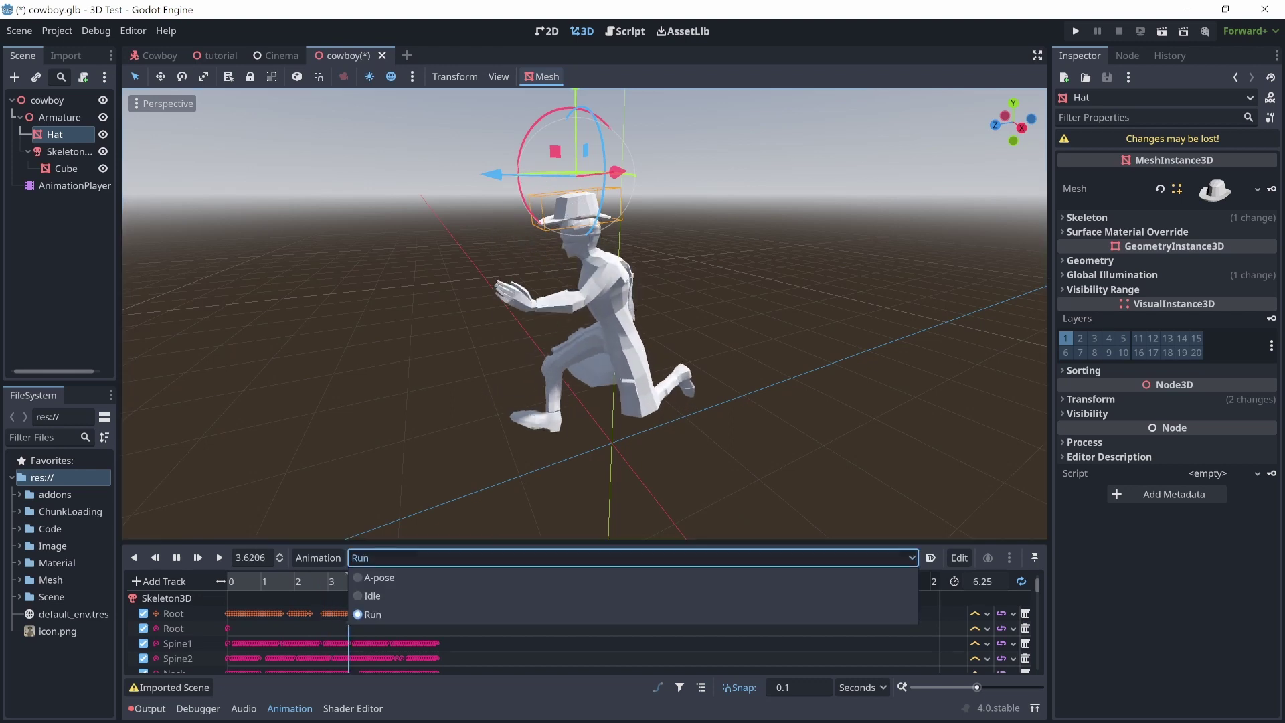
pyautogui.click(584, 578)
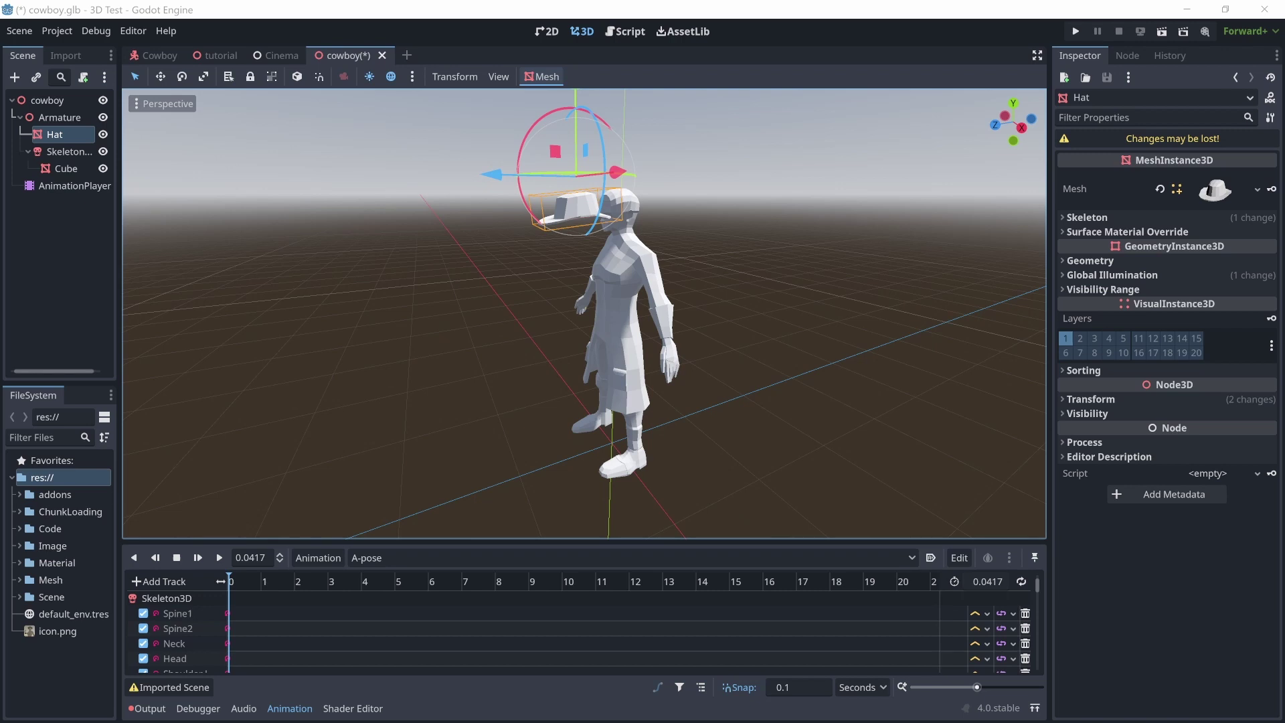
pyautogui.click(69, 152)
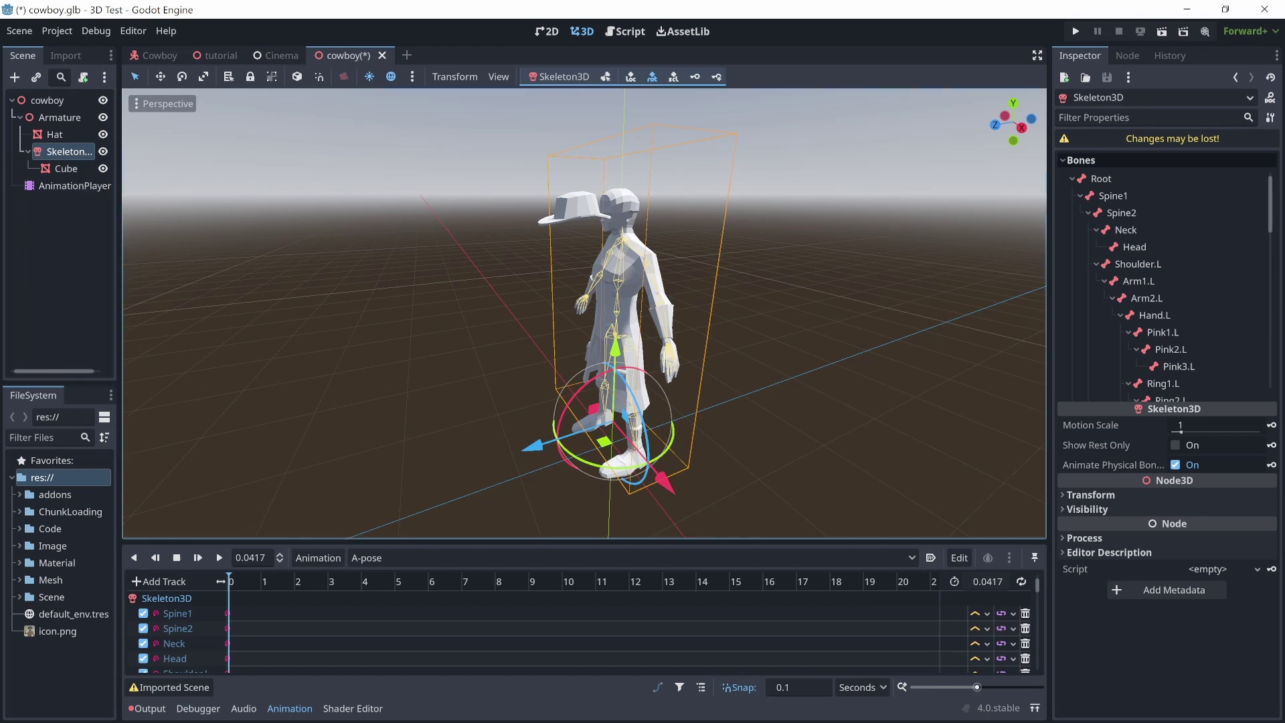
pyautogui.hotkey('ctrl', 'a')
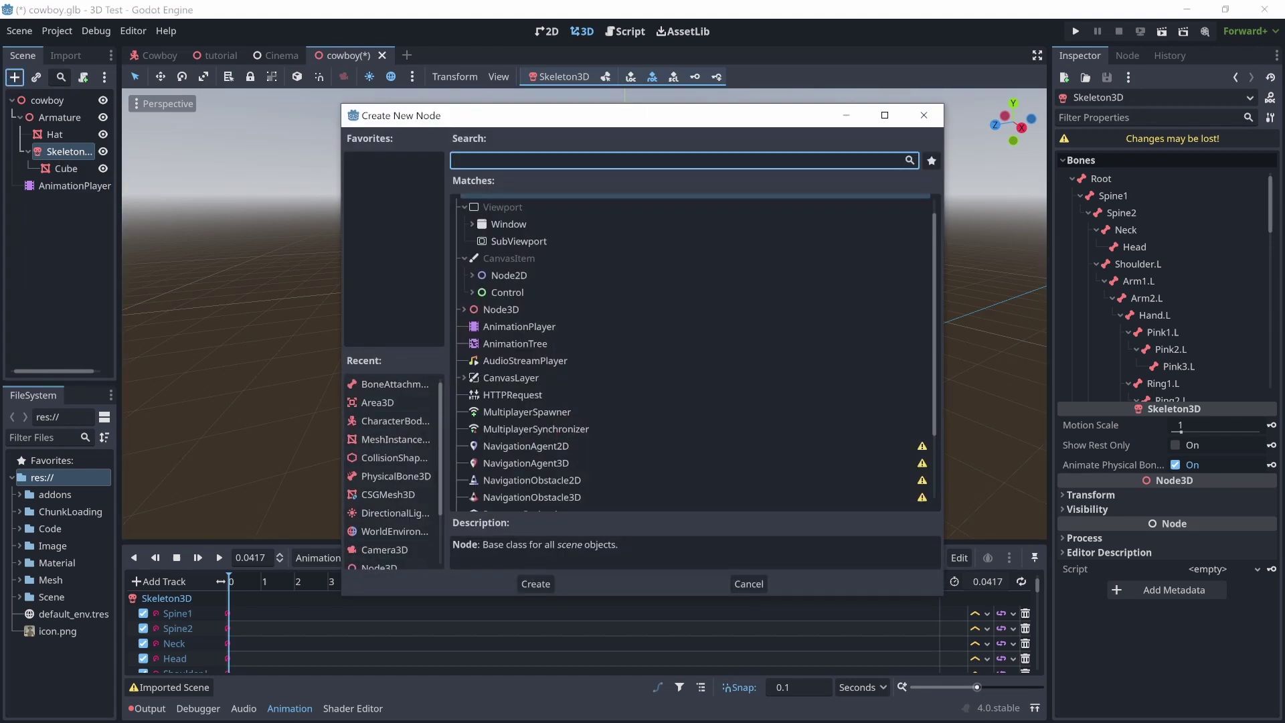
pyautogui.write('bo')
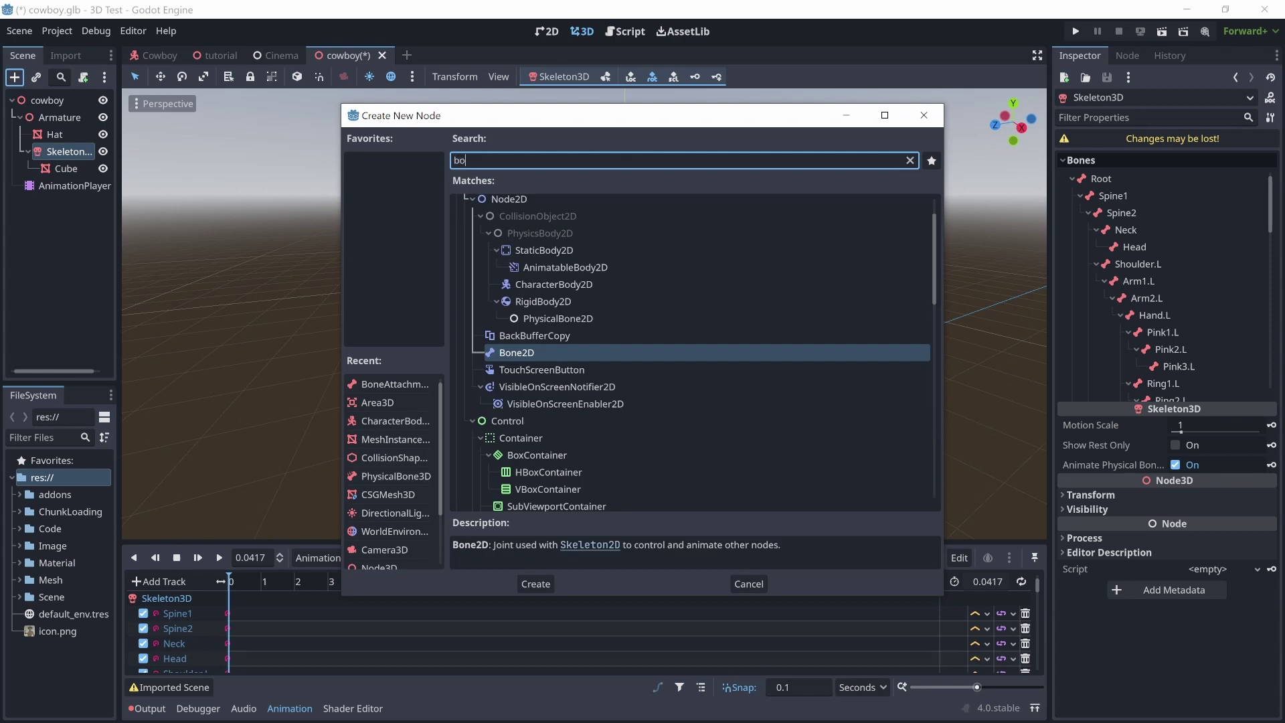
pyautogui.write('nea')
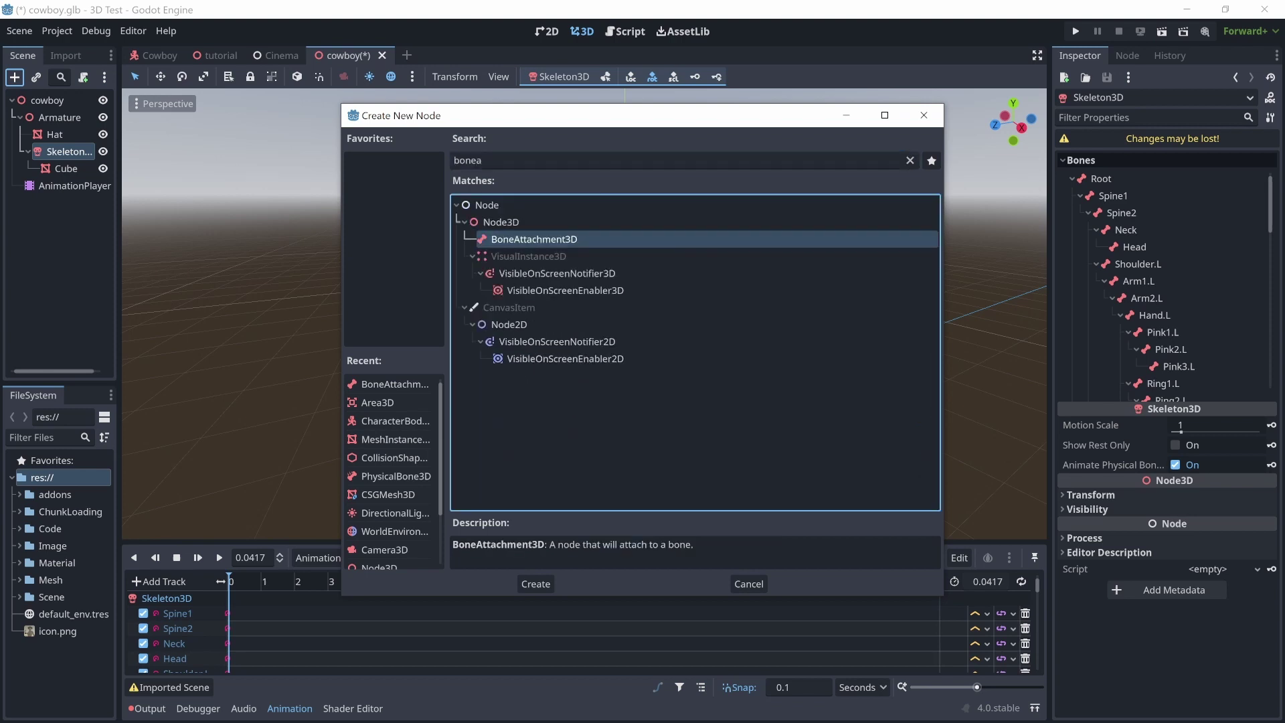
pyautogui.press('Return')
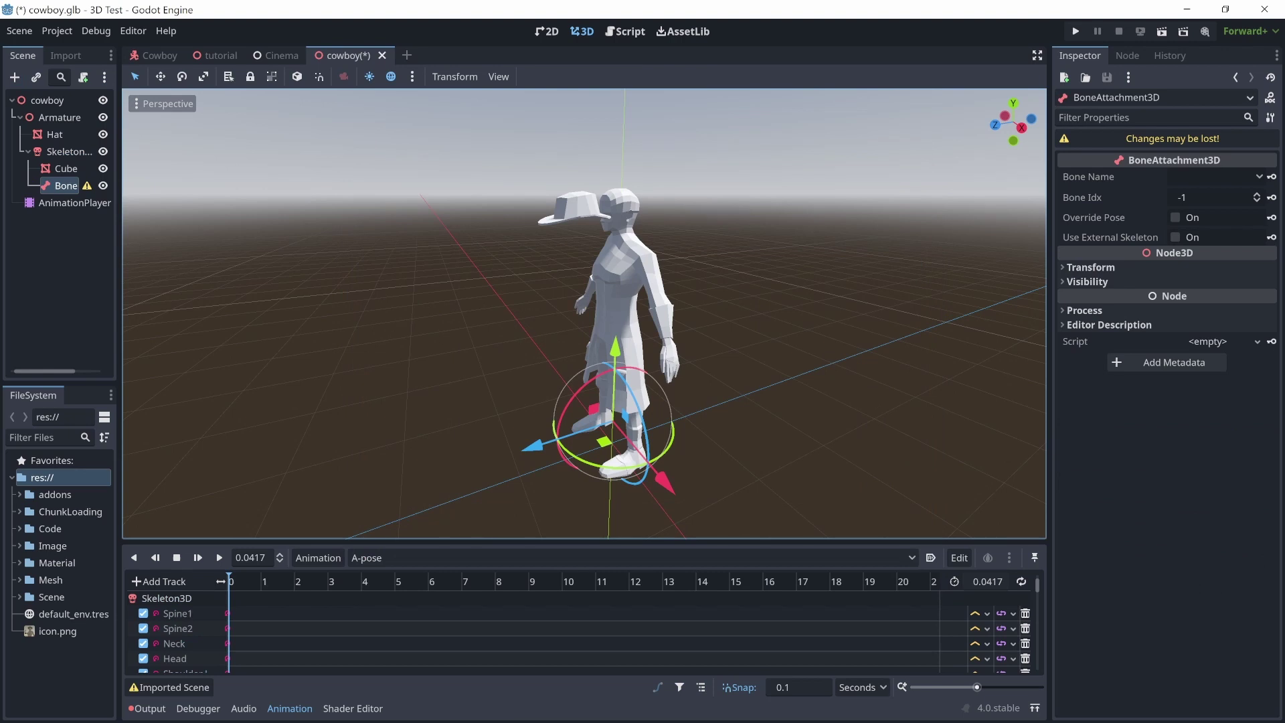
# Step: Attach the BoneAttachment3D node to the Head bone and make the Hat node its child
pyautogui.click(1212, 177)
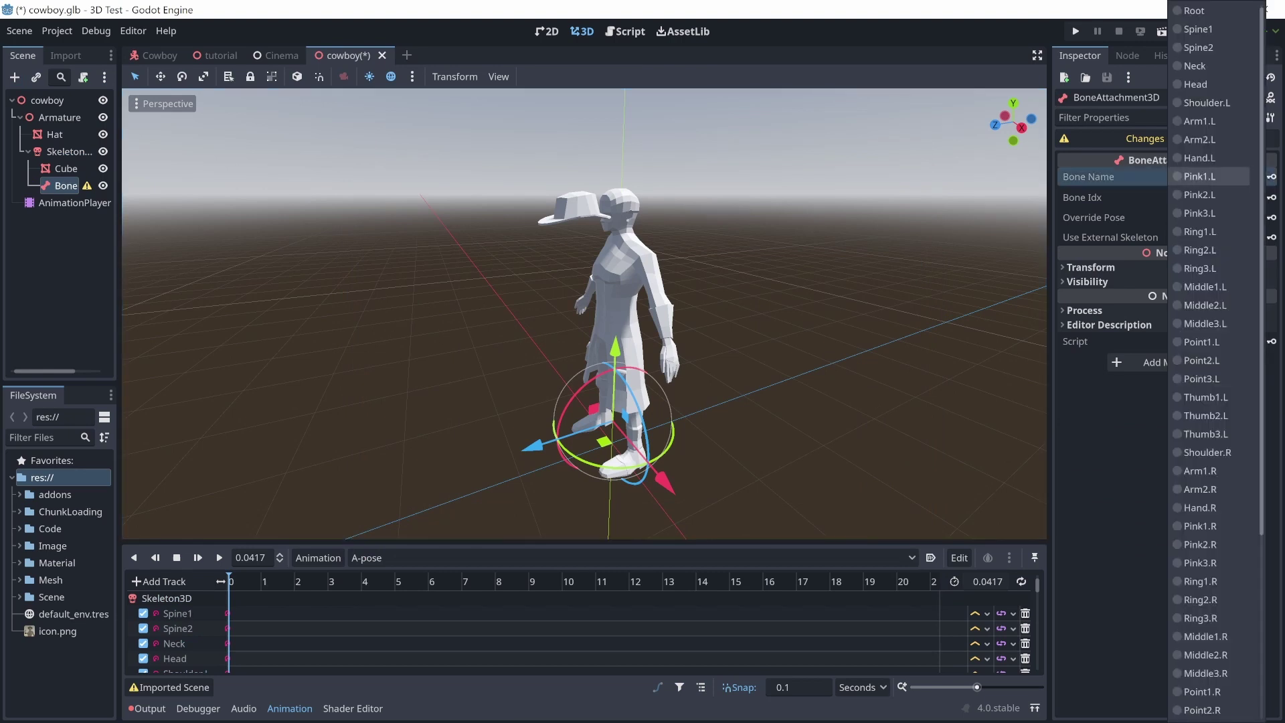
pyautogui.click(1198, 84)
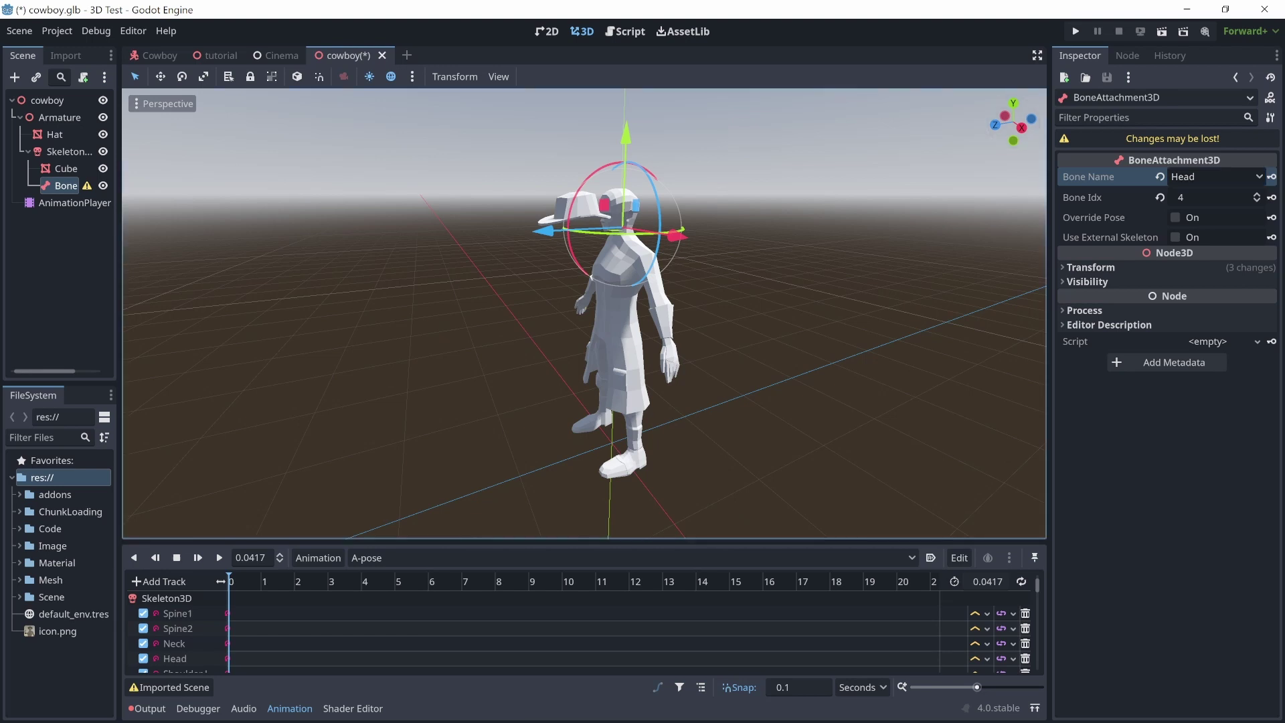
pyautogui.click(54, 134)
pyautogui.moveTo(67, 187); pyautogui.dragTo(67, 186)
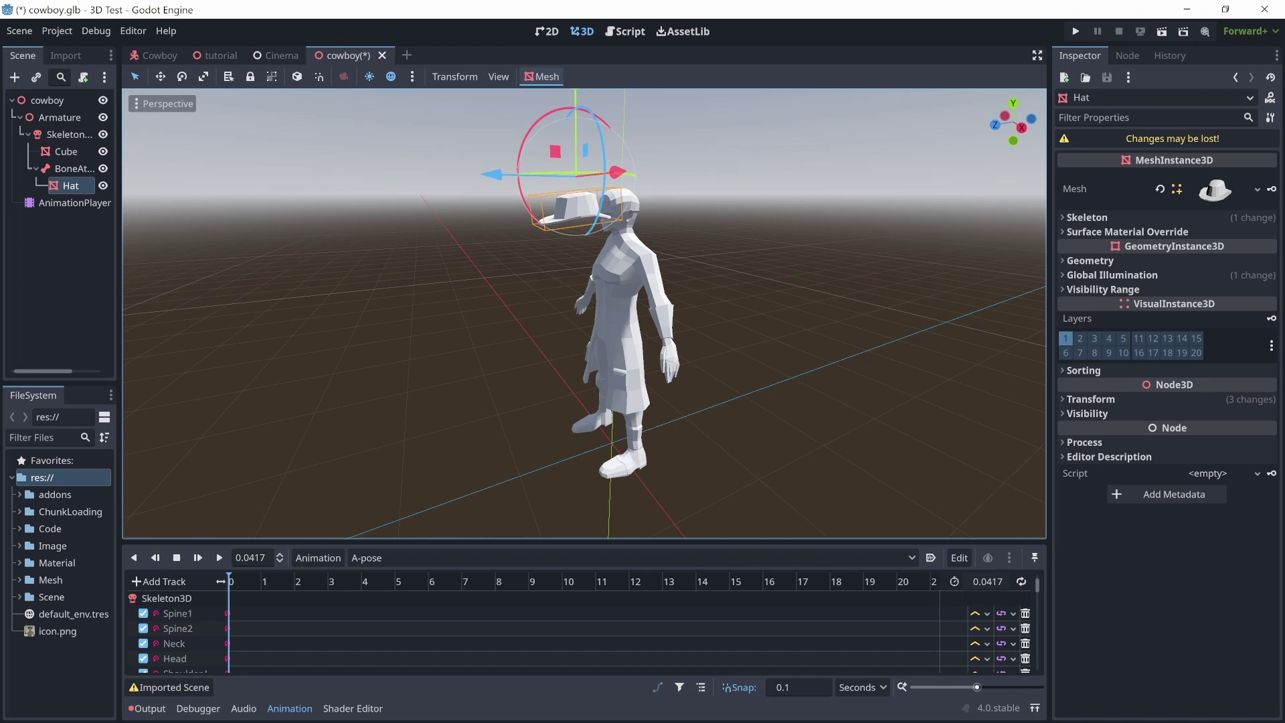
# Step: Reset the Hat node's position and rotation to their defaults
pyautogui.click(1091, 399)
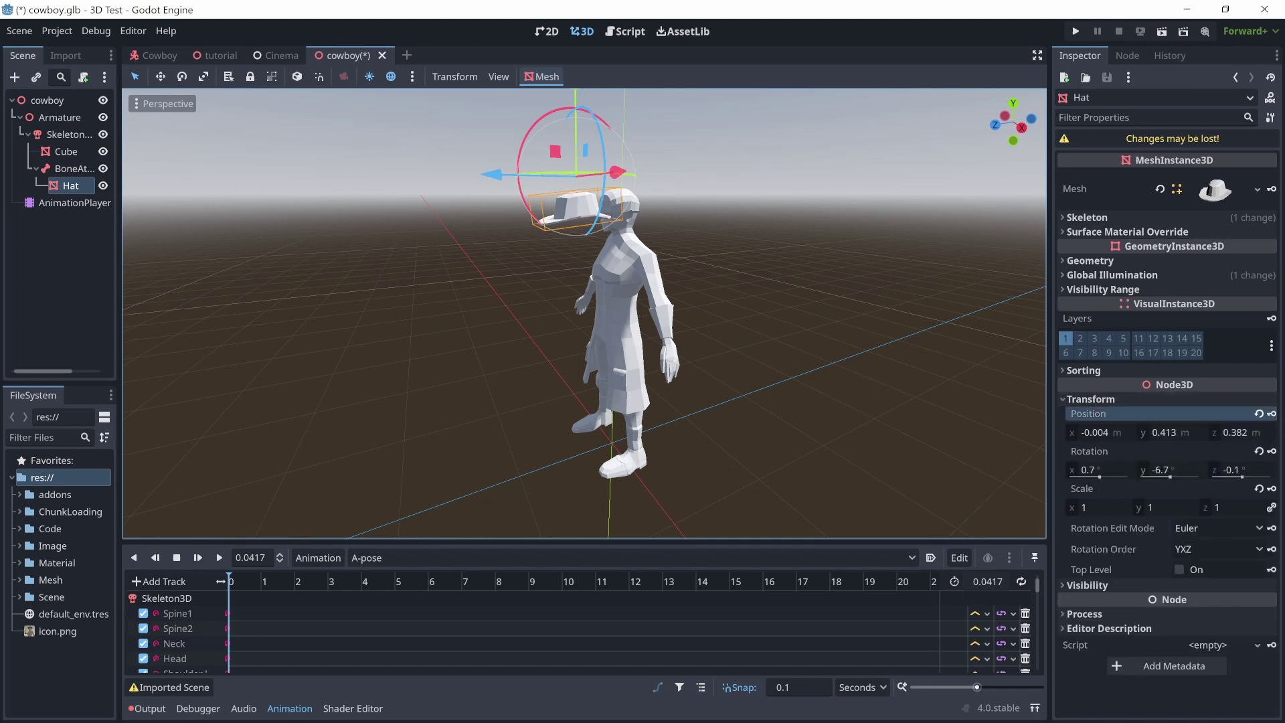
pyautogui.click(1258, 413)
pyautogui.click(1259, 451)
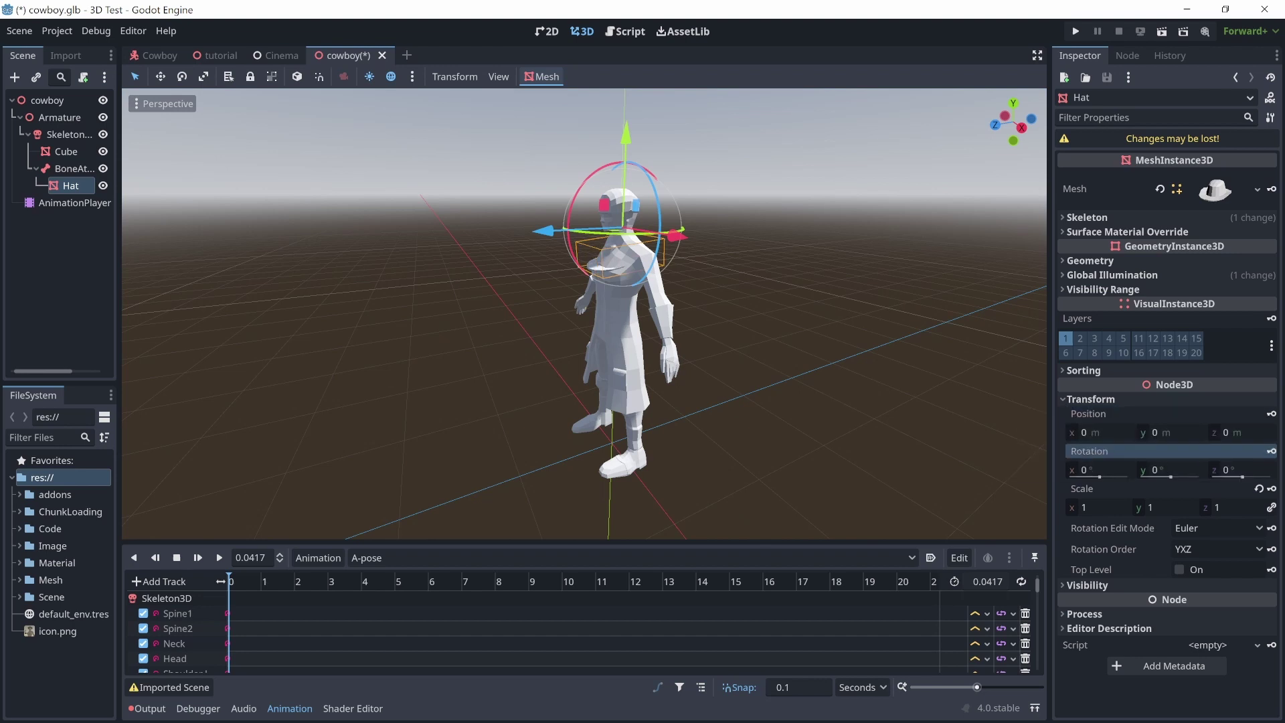
# Step: Move the hat up onto the cowboy's head, at a position of about y 0.495 m and z 0.003 m
pyautogui.moveTo(625, 134); pyautogui.dragTo(626, 78)
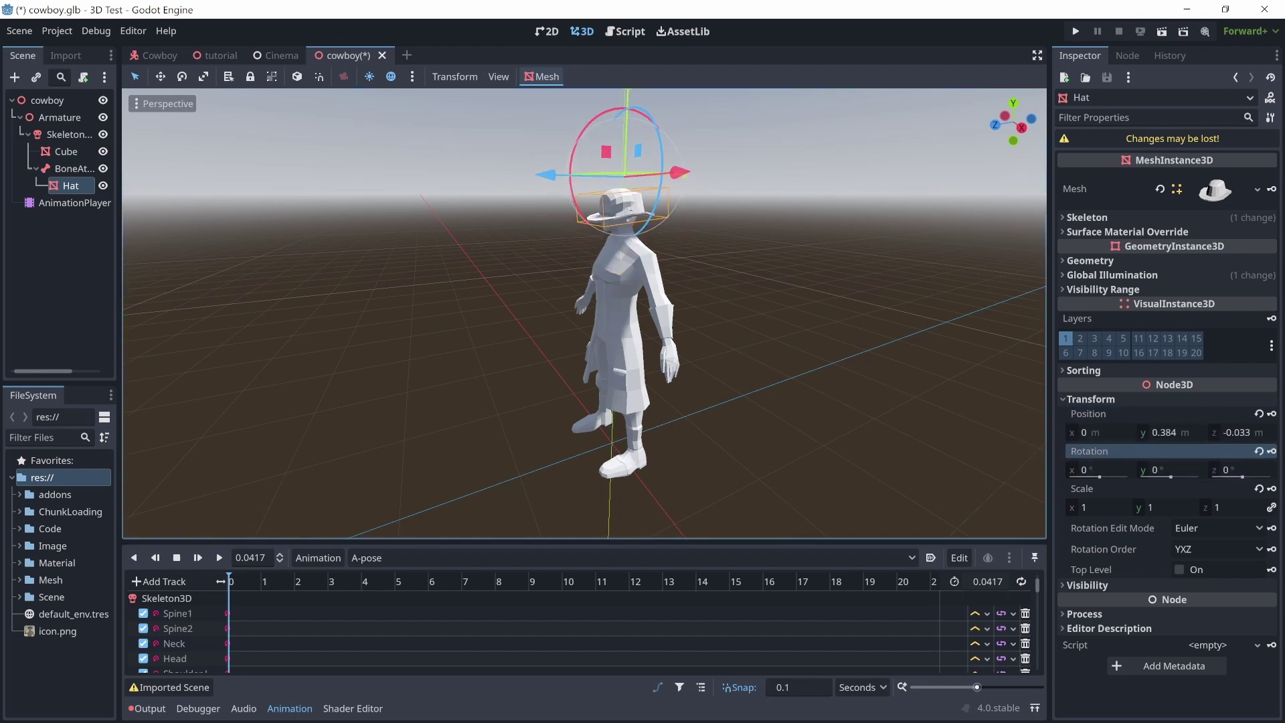
pyautogui.scroll(6, 625, 201)
pyautogui.keyDown('shift'); pyautogui.moveTo(629, 201); pyautogui.dragTo(578, 328, button='middle'); pyautogui.keyUp('shift')
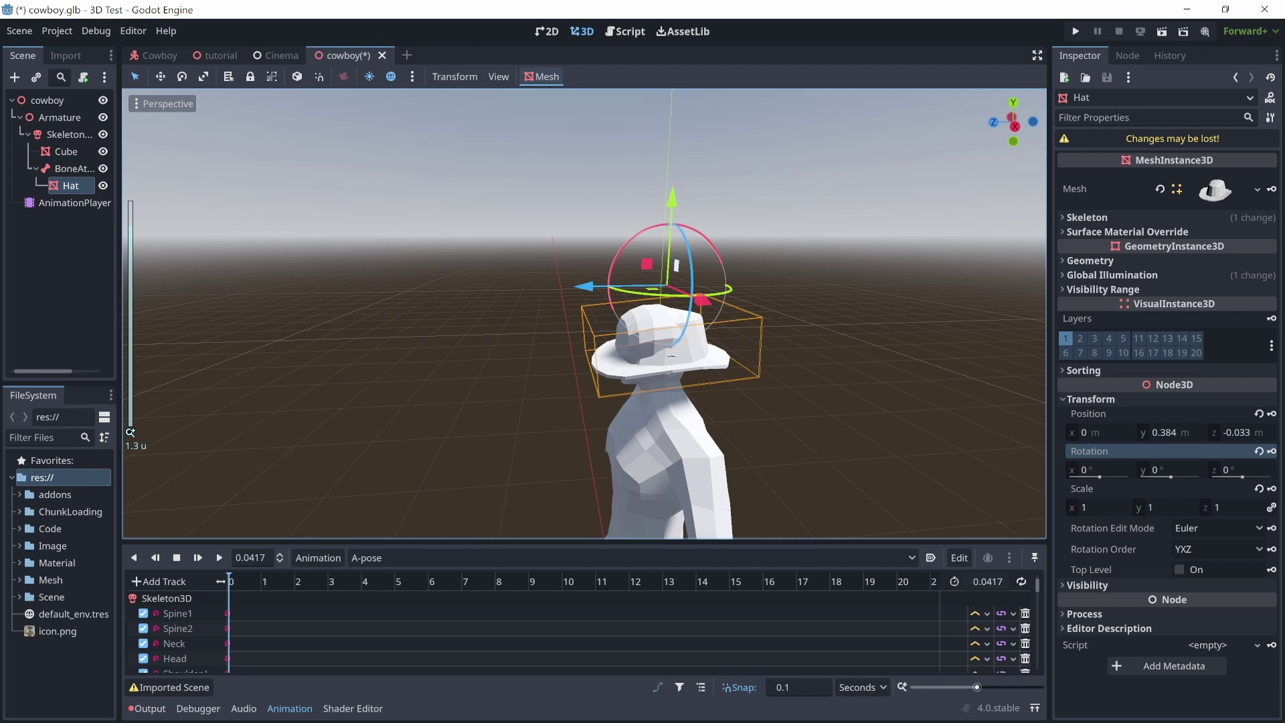
pyautogui.moveTo(673, 203); pyautogui.dragTo(674, 171)
pyautogui.moveTo(586, 259); pyautogui.dragTo(573, 259)
pyautogui.moveTo(573, 259); pyautogui.dragTo(619, 234, button='middle')
pyautogui.scroll(-8, 619, 234)
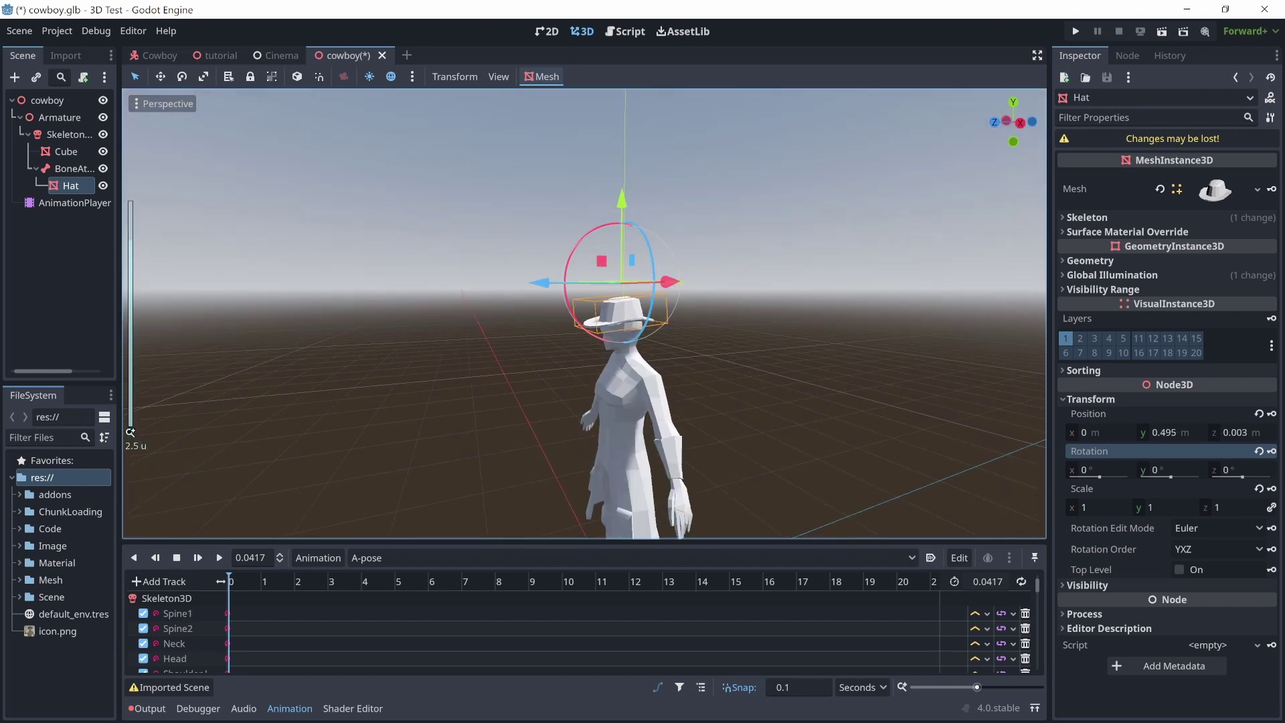
# Step: Play the Run animation and check from different angles that the attached hat follows the head
pyautogui.click(603, 558)
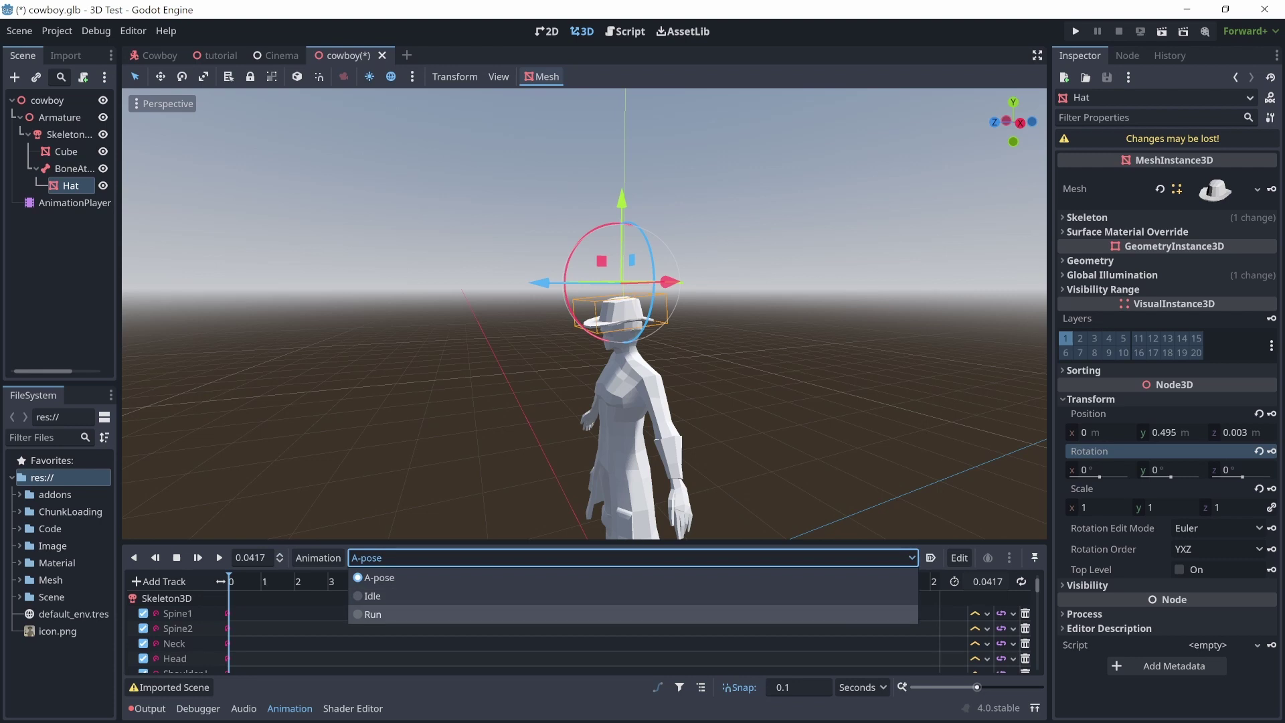
pyautogui.click(602, 614)
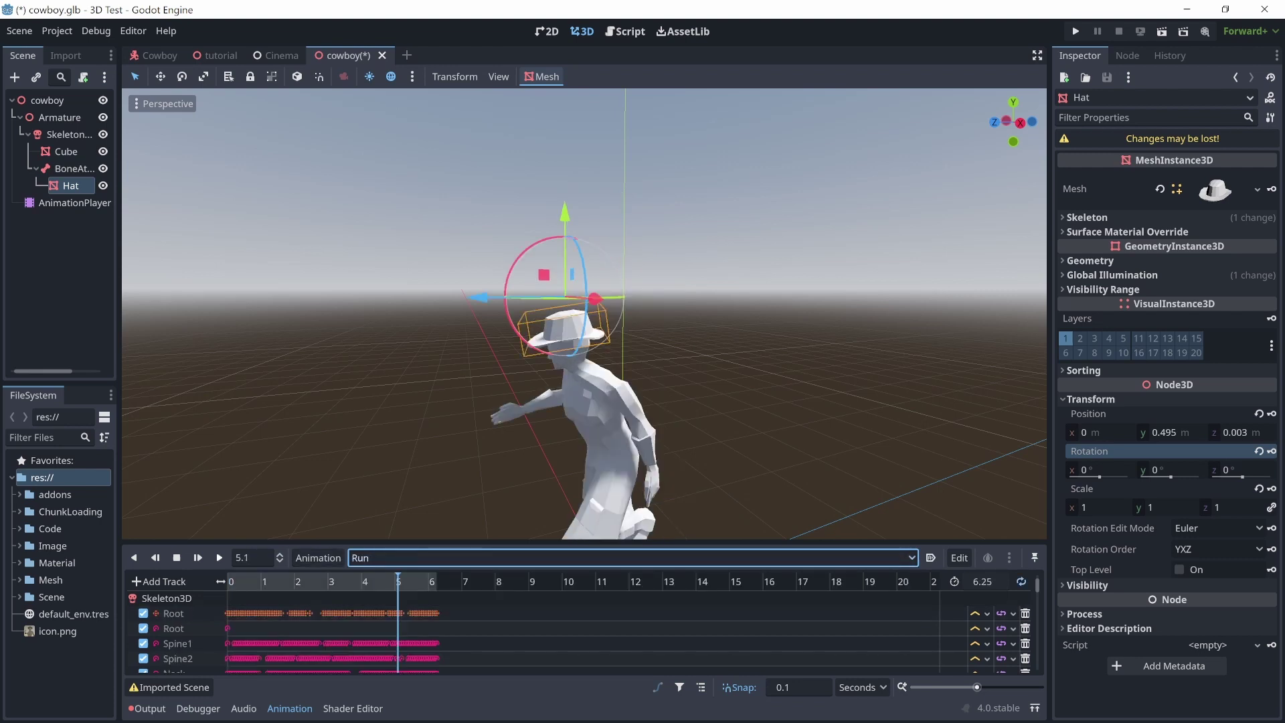
pyautogui.click(219, 557)
pyautogui.scroll(-5, 584, 313)
pyautogui.moveTo(584, 313); pyautogui.dragTo(617, 333, button='middle')
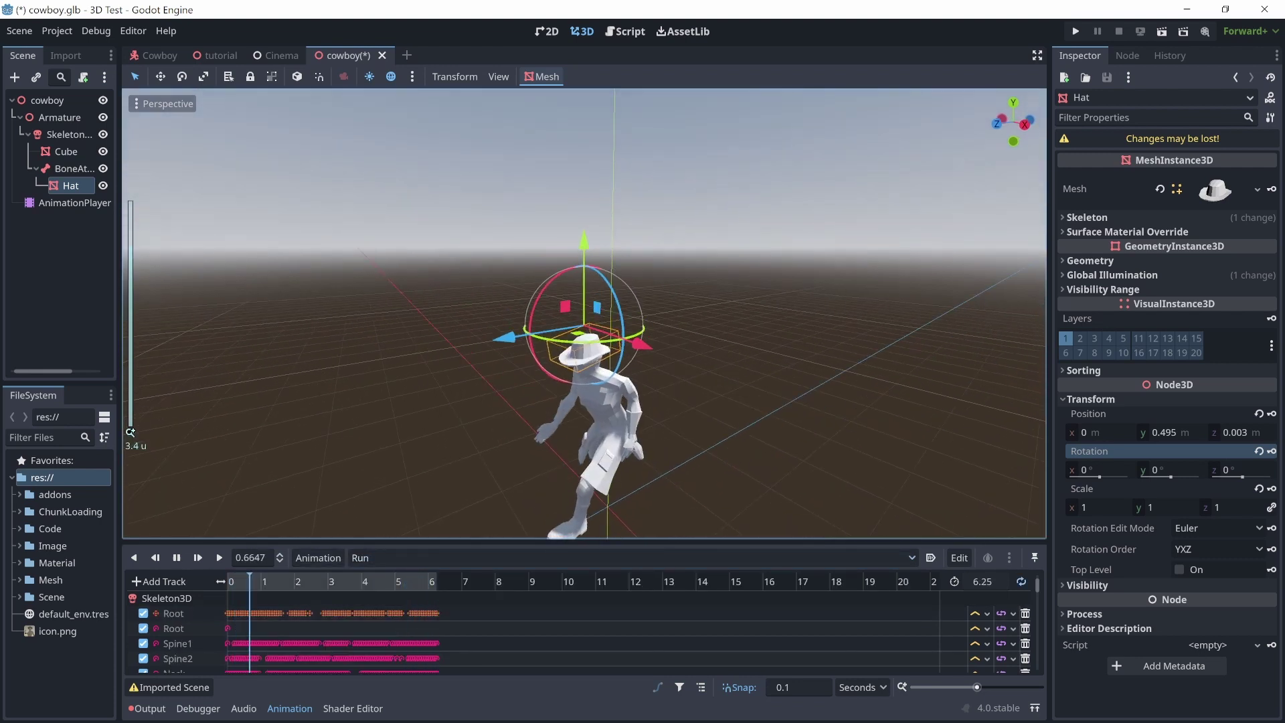
pyautogui.scroll(3, 584, 312)
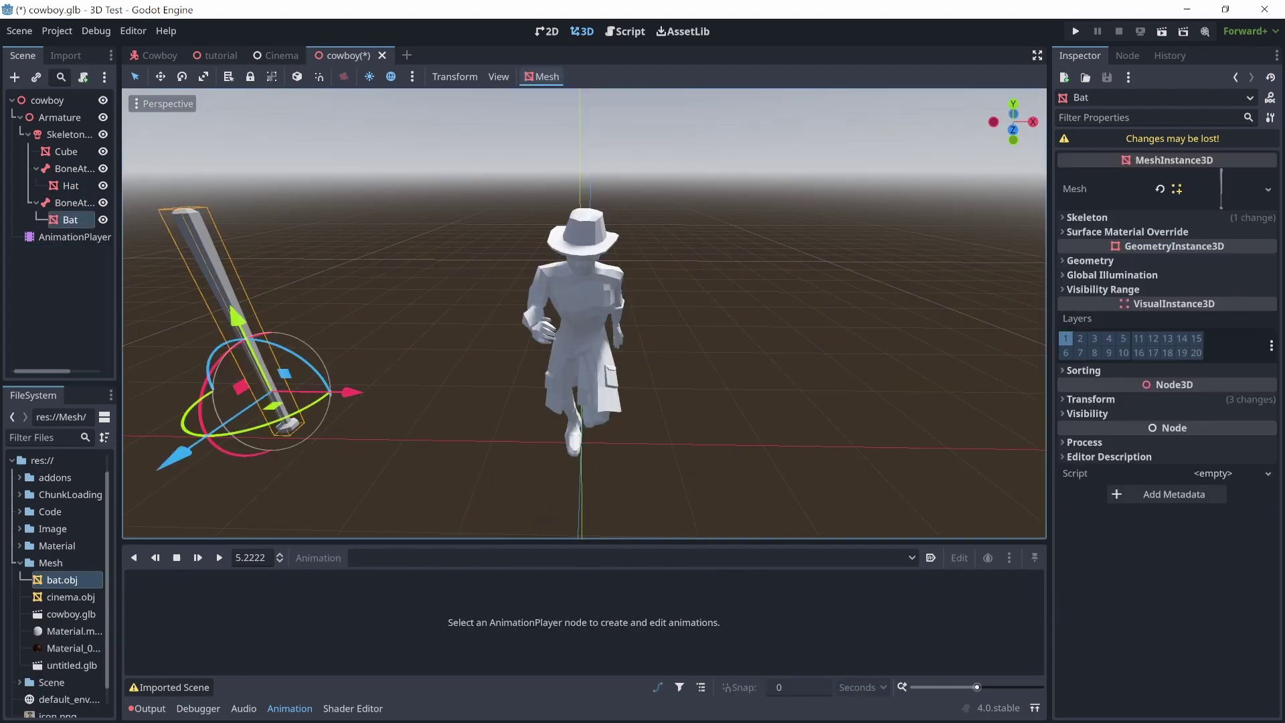
# Step: Reset the Bat node's position and rotation to zero and scale it uniformly to about 0.411
pyautogui.click(1091, 400)
pyautogui.click(1272, 414)
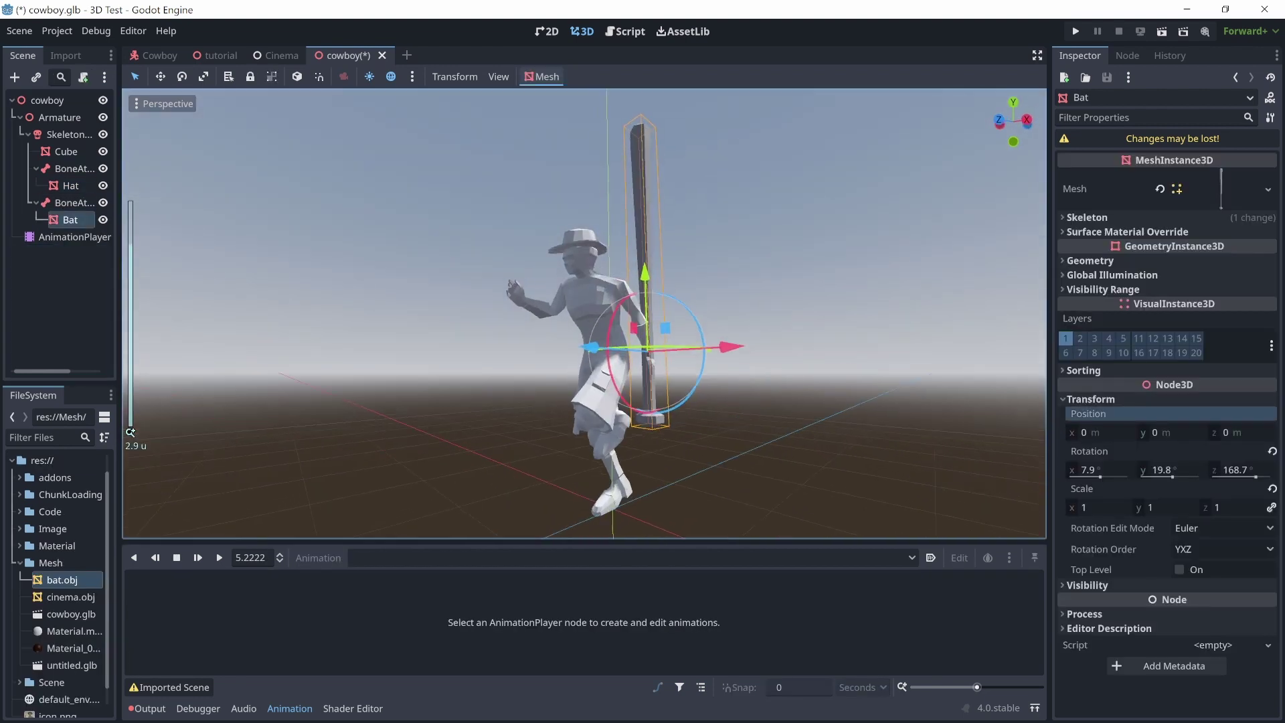
pyautogui.moveTo(584, 313); pyautogui.dragTo(495, 312, button='middle')
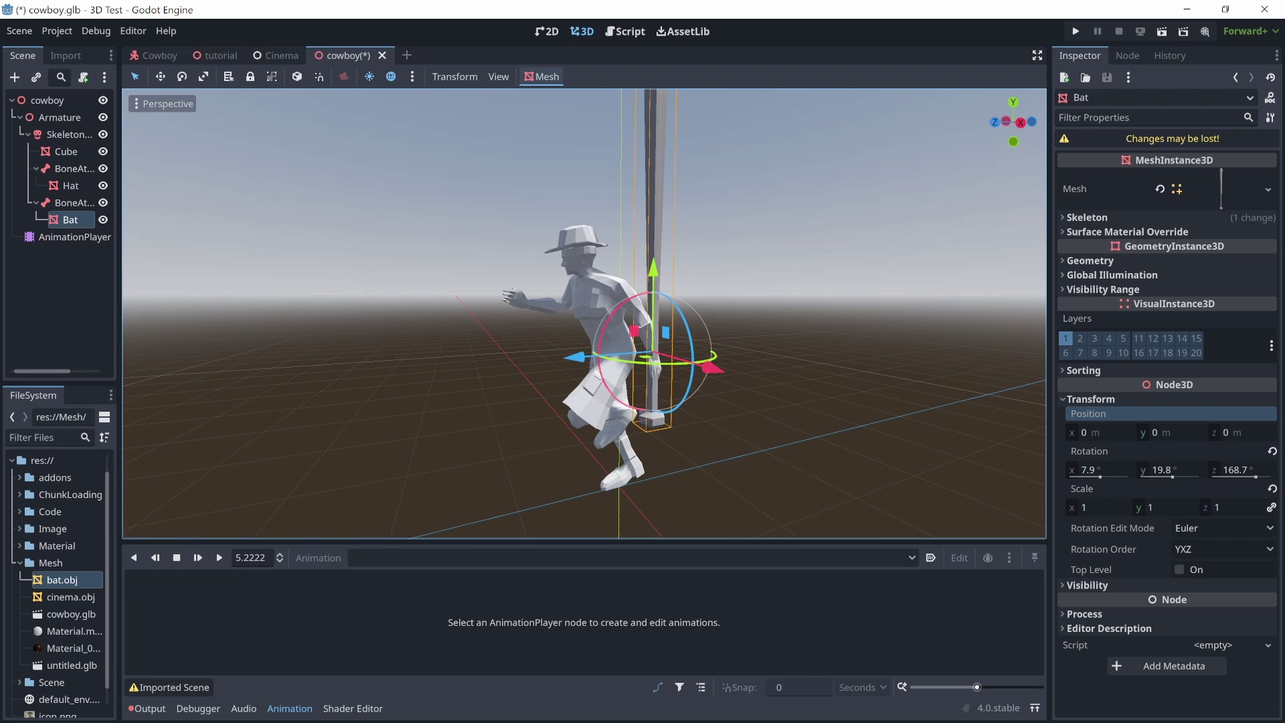
pyautogui.click(1271, 451)
pyautogui.moveTo(669, 313); pyautogui.dragTo(495, 313, button='middle')
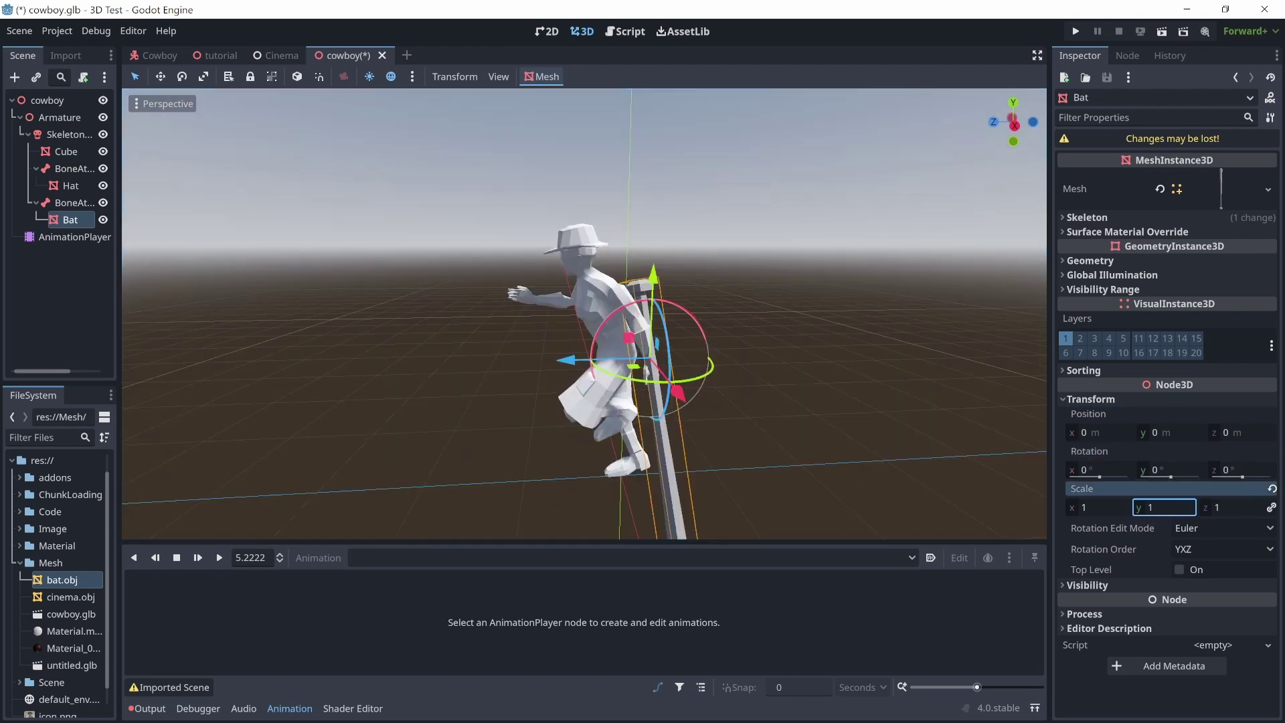
pyautogui.moveTo(1161, 507); pyautogui.dragTo(1122, 507)
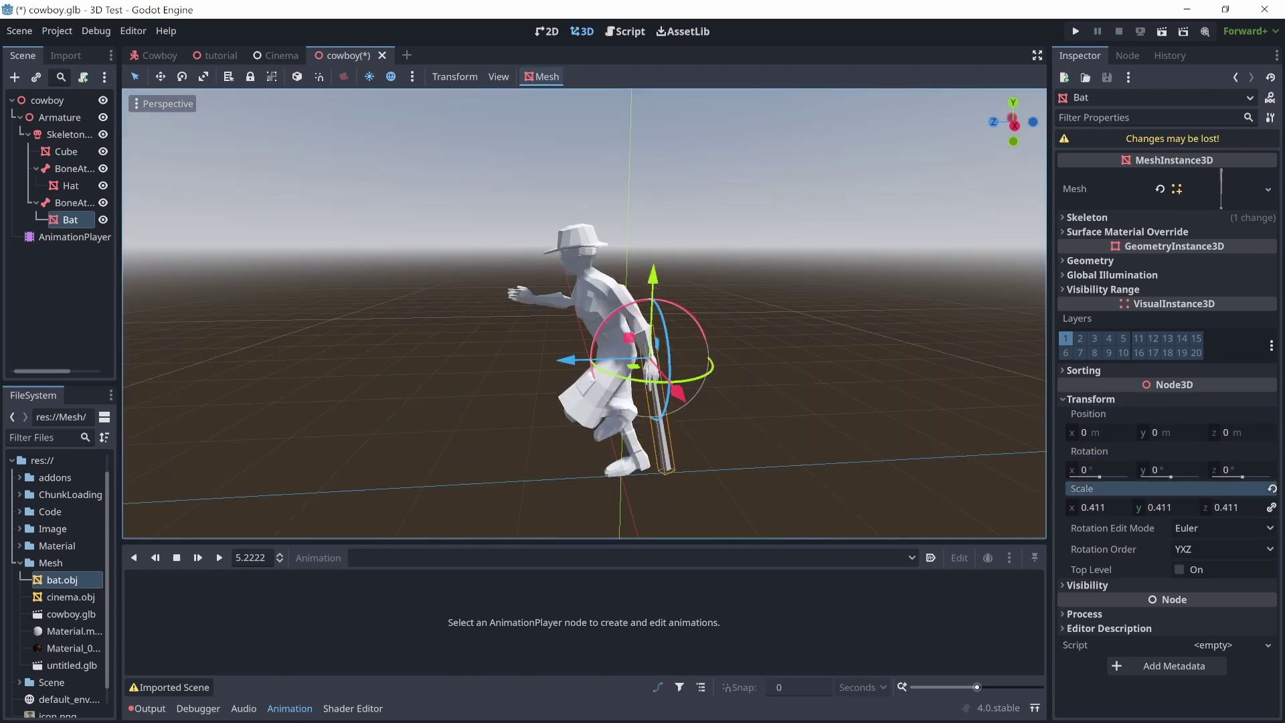
# Step: Scale the Bat uniformly to 0.431 and check its length against the cowboy's hand
pyautogui.moveTo(1122, 507); pyautogui.dragTo(1127, 507)
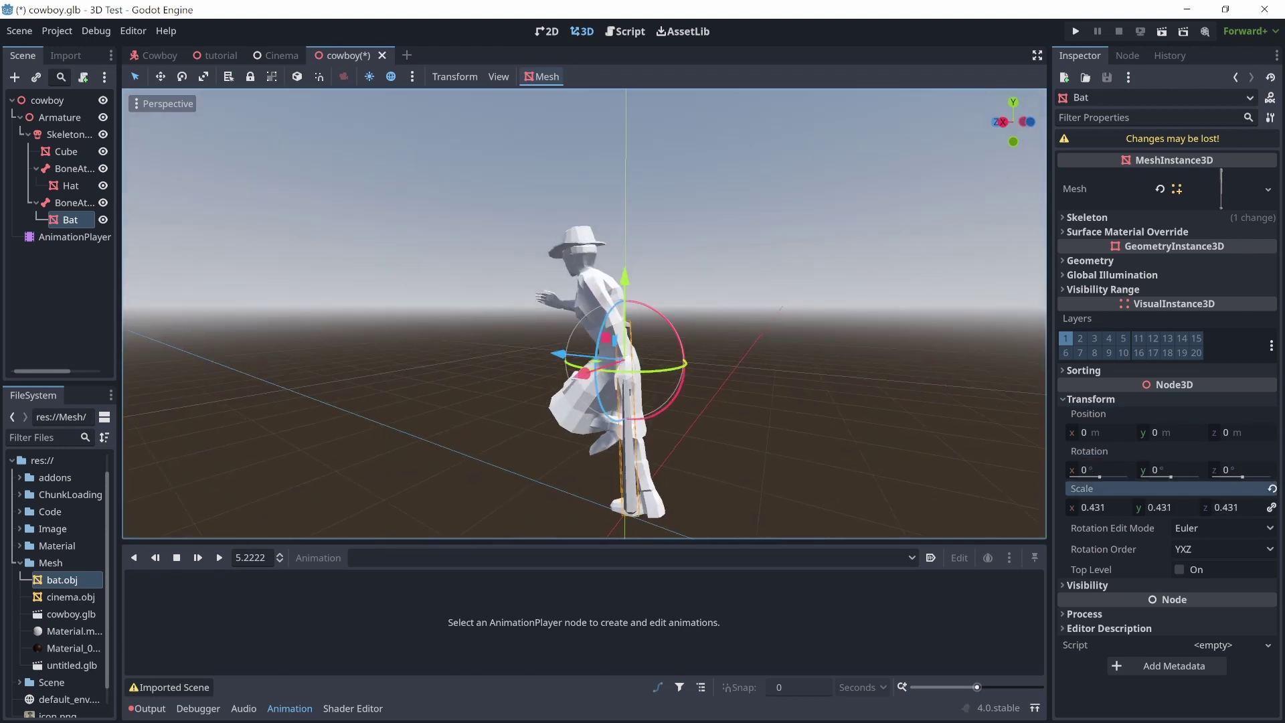
pyautogui.scroll(6, 584, 313)
pyautogui.keyDown('shift'); pyautogui.moveTo(626, 388); pyautogui.dragTo(552, 222, button='middle'); pyautogui.keyUp('shift')
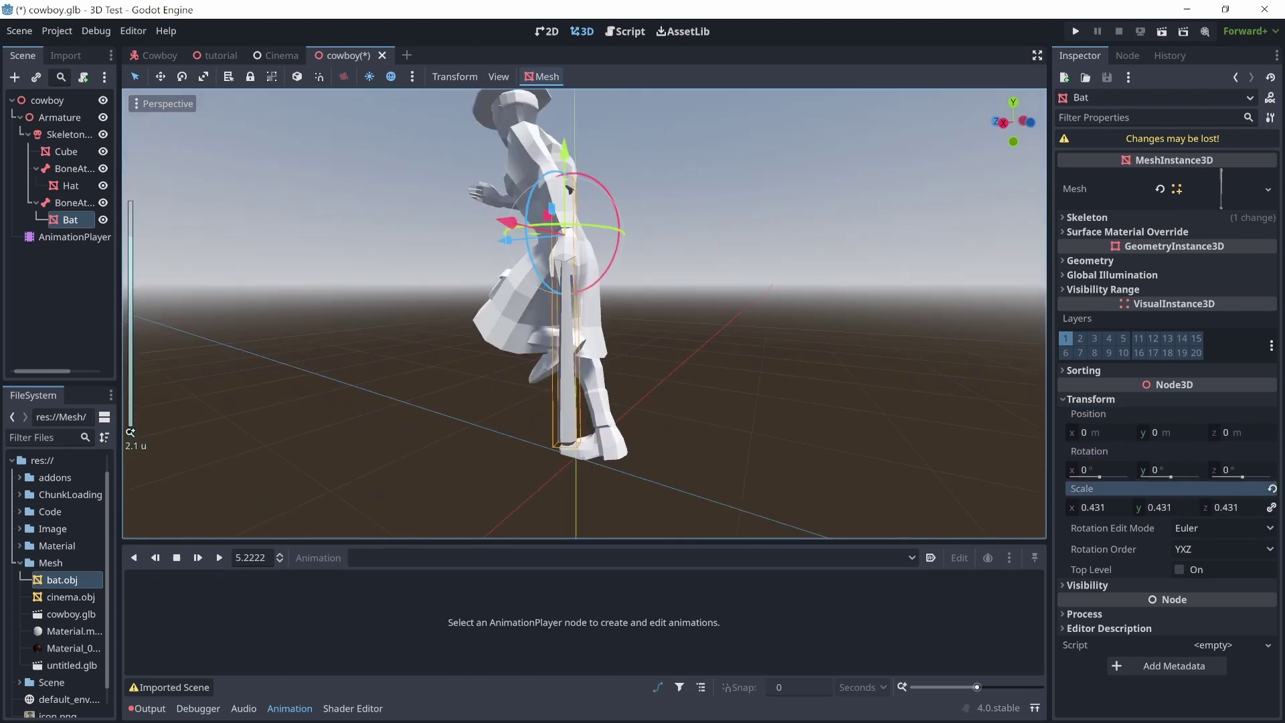
pyautogui.moveTo(551, 314); pyautogui.dragTo(696, 318, button='middle')
# Step: Switch the AnimationPlayer to the A-pose animation
pyautogui.click(75, 236)
pyautogui.click(632, 558)
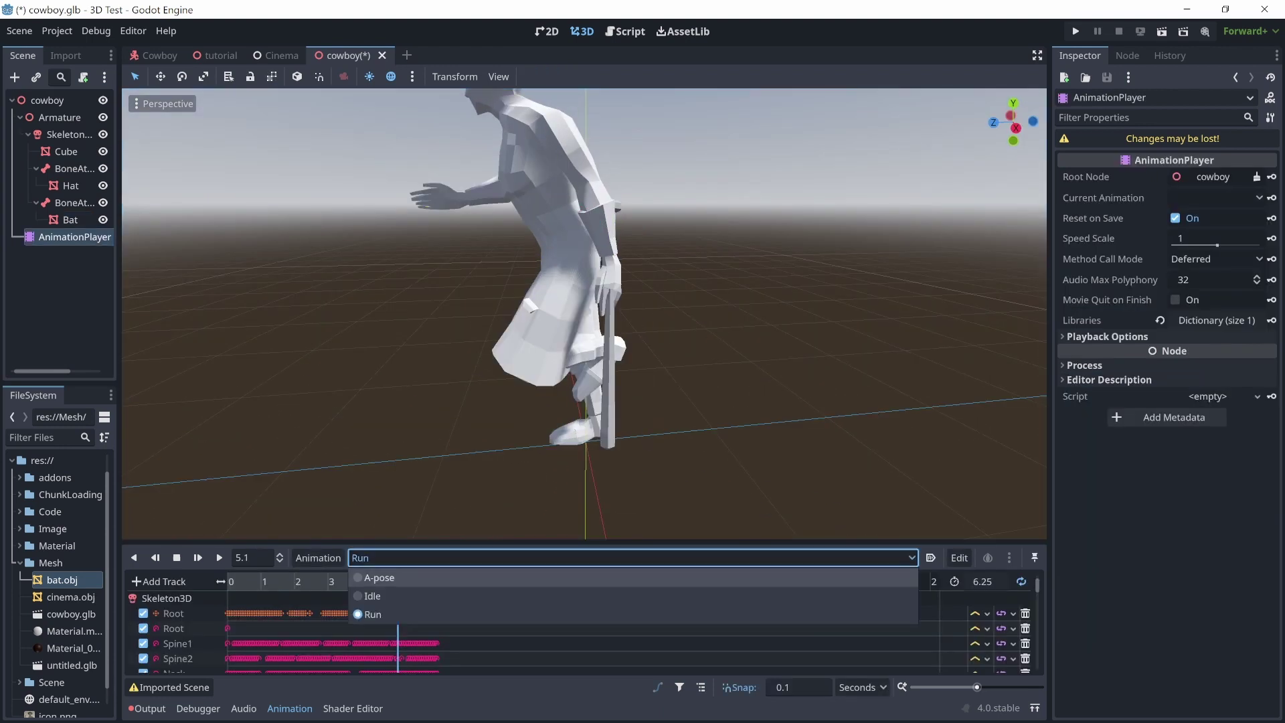
pyautogui.click(379, 577)
# Step: Tilt the Bat slightly and shift it sideways to line its handle up with the cowboy's hand in the A-pose
pyautogui.click(70, 220)
pyautogui.moveTo(584, 314); pyautogui.dragTo(796, 314, button='middle')
pyautogui.scroll(2, 584, 313)
pyautogui.keyDown('shift'); pyautogui.moveTo(736, 221); pyautogui.dragTo(583, 370, button='middle'); pyautogui.keyUp('shift')
pyautogui.moveTo(660, 309); pyautogui.dragTo(663, 315)
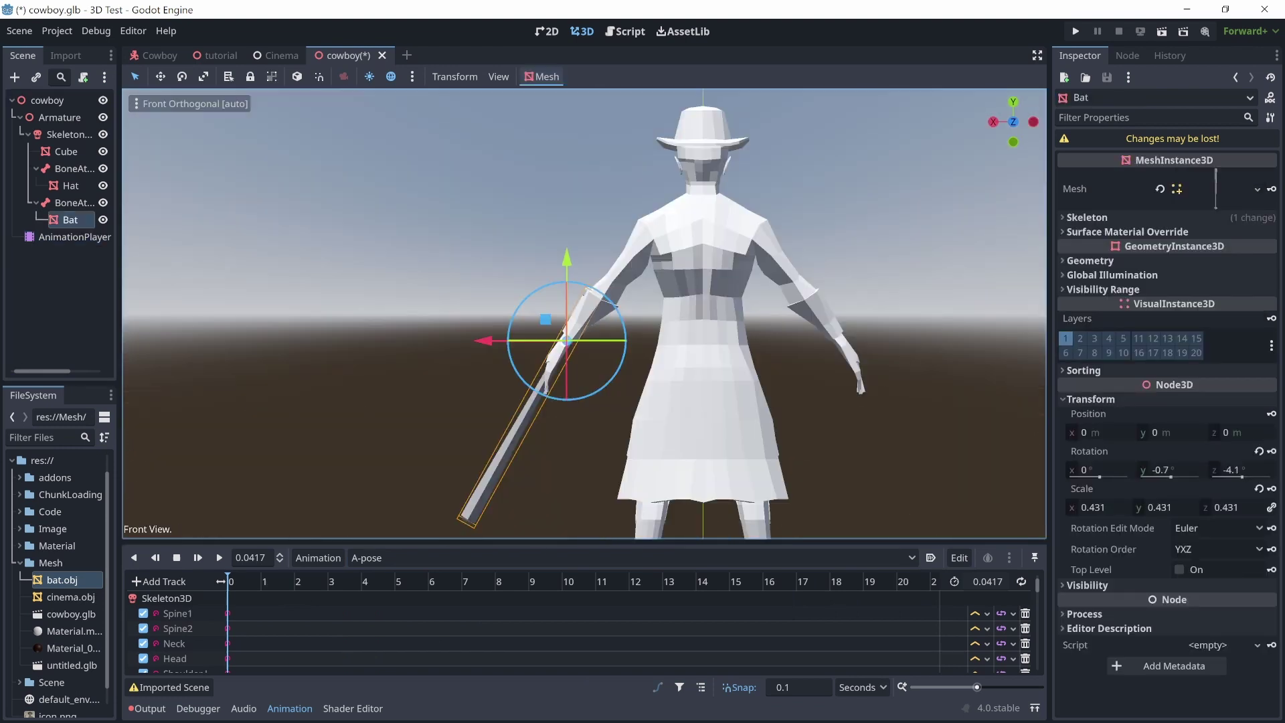
pyautogui.scroll(12, 584, 313)
pyautogui.keyDown('shift'); pyautogui.moveTo(526, 365); pyautogui.dragTo(598, 291, button='middle'); pyautogui.keyUp('shift')
pyautogui.moveTo(598, 284); pyautogui.dragTo(625, 285)
# Step: Rotate the Bat to about 55.3°, -101.5°, -91.4° and fit it into the hand at about x 0.02, y 0.139, z 0.04 m
pyautogui.moveTo(625, 285); pyautogui.dragTo(816, 312, button='middle')
pyautogui.scroll(-6, 584, 313)
pyautogui.press('KP_3')
pyautogui.moveTo(568, 307); pyautogui.dragTo(587, 428)
pyautogui.press('KP_7')
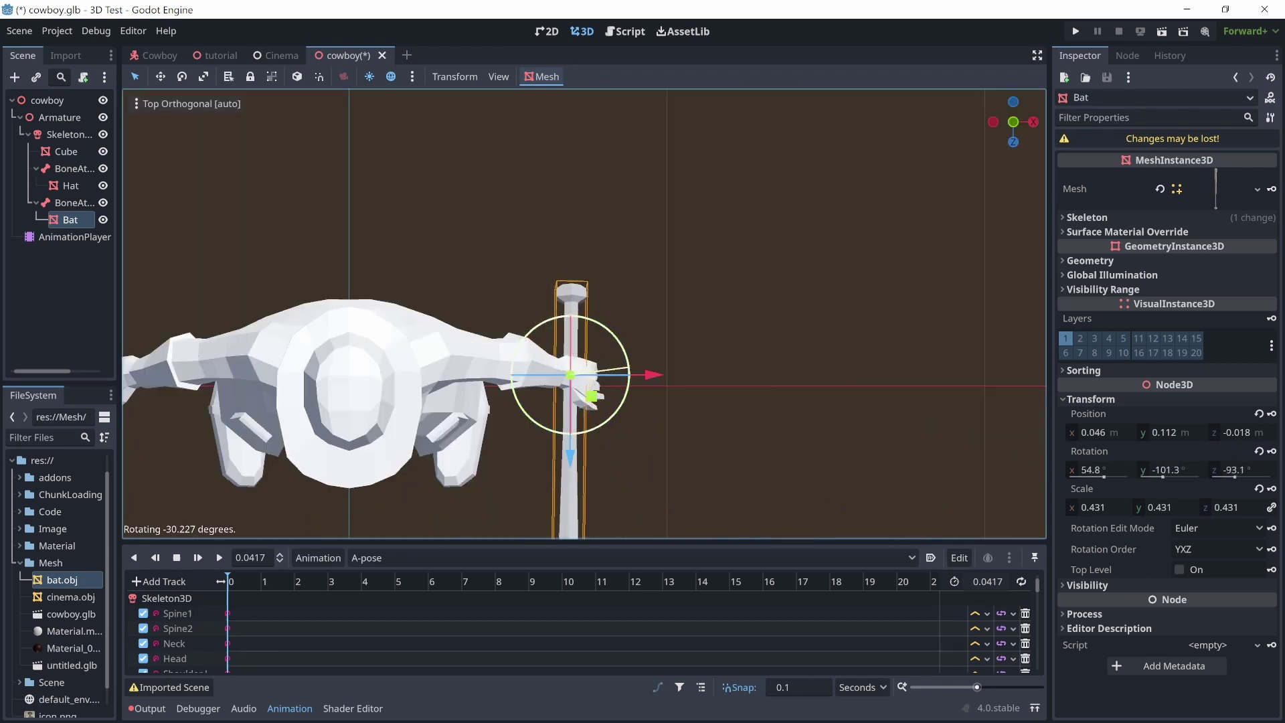
pyautogui.moveTo(601, 416); pyautogui.dragTo(522, 221, button='middle')
pyautogui.scroll(-5, 522, 267)
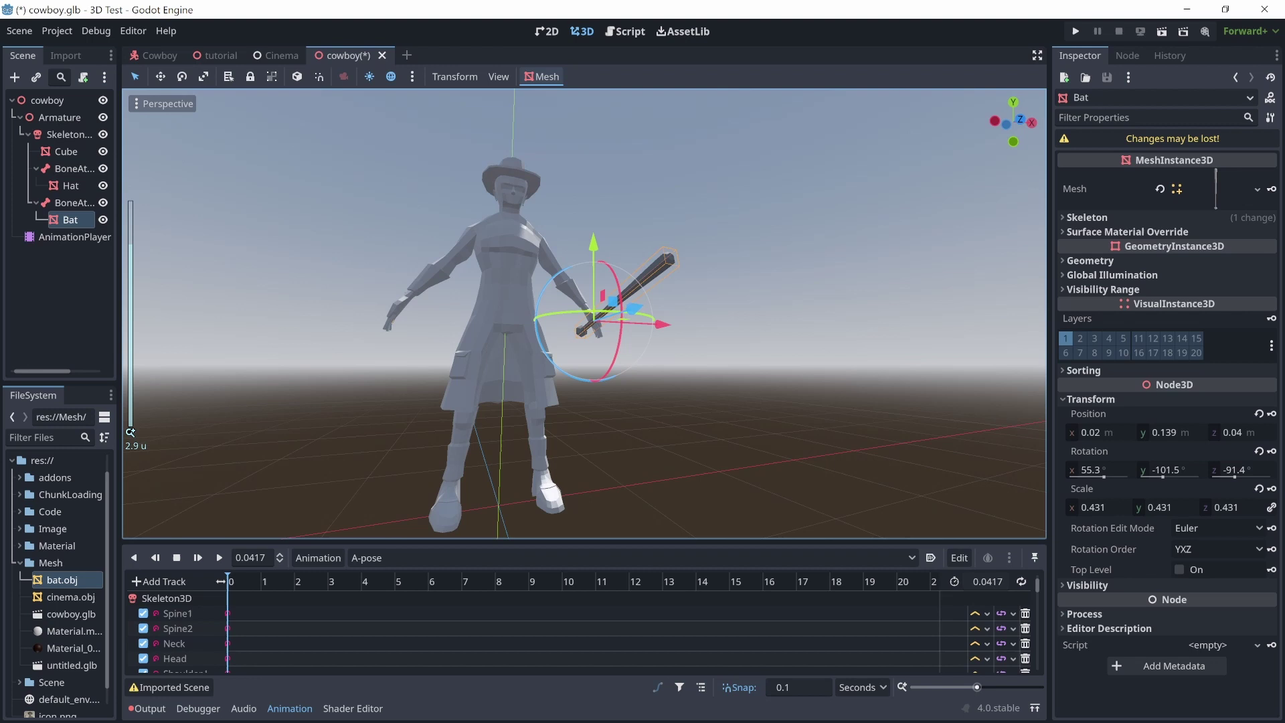
# Step: Play the Run animation and check from the side that the bat follows the cowboy's hand
pyautogui.moveTo(522, 267); pyautogui.dragTo(602, 294, button='middle')
pyautogui.click(508, 558)
pyautogui.click(468, 614)
pyautogui.click(398, 582)
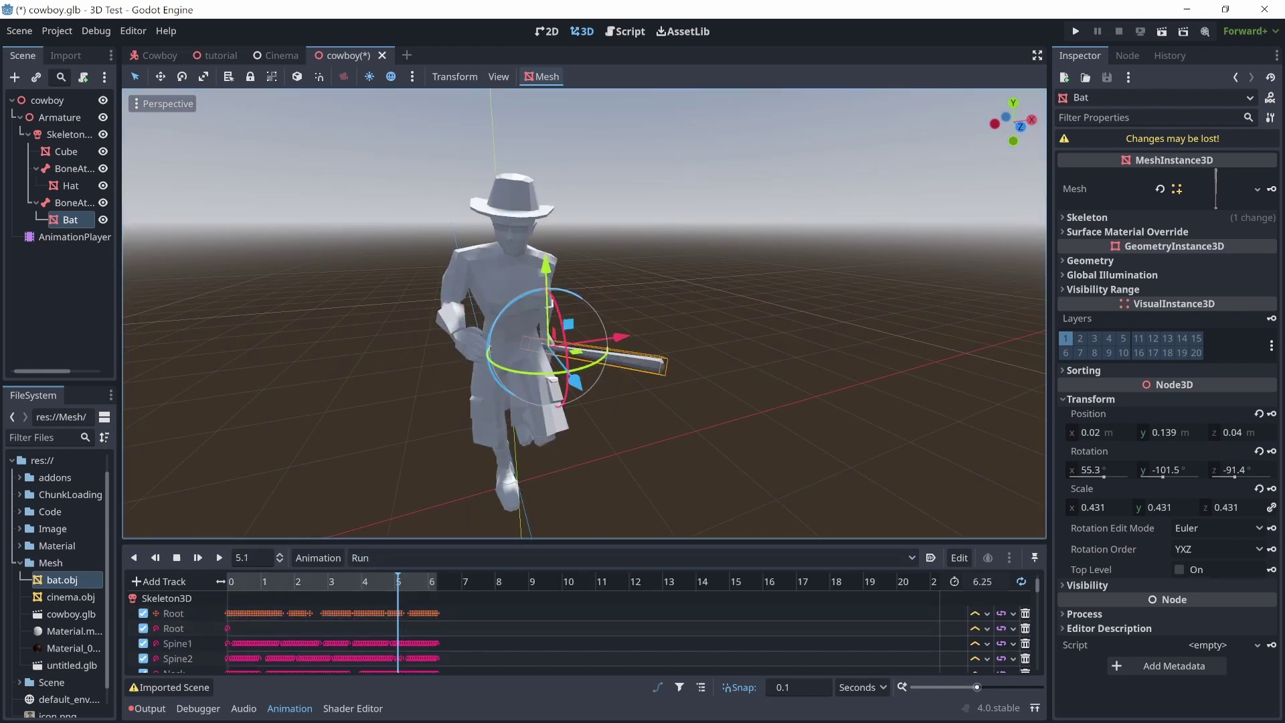
pyautogui.press('d')
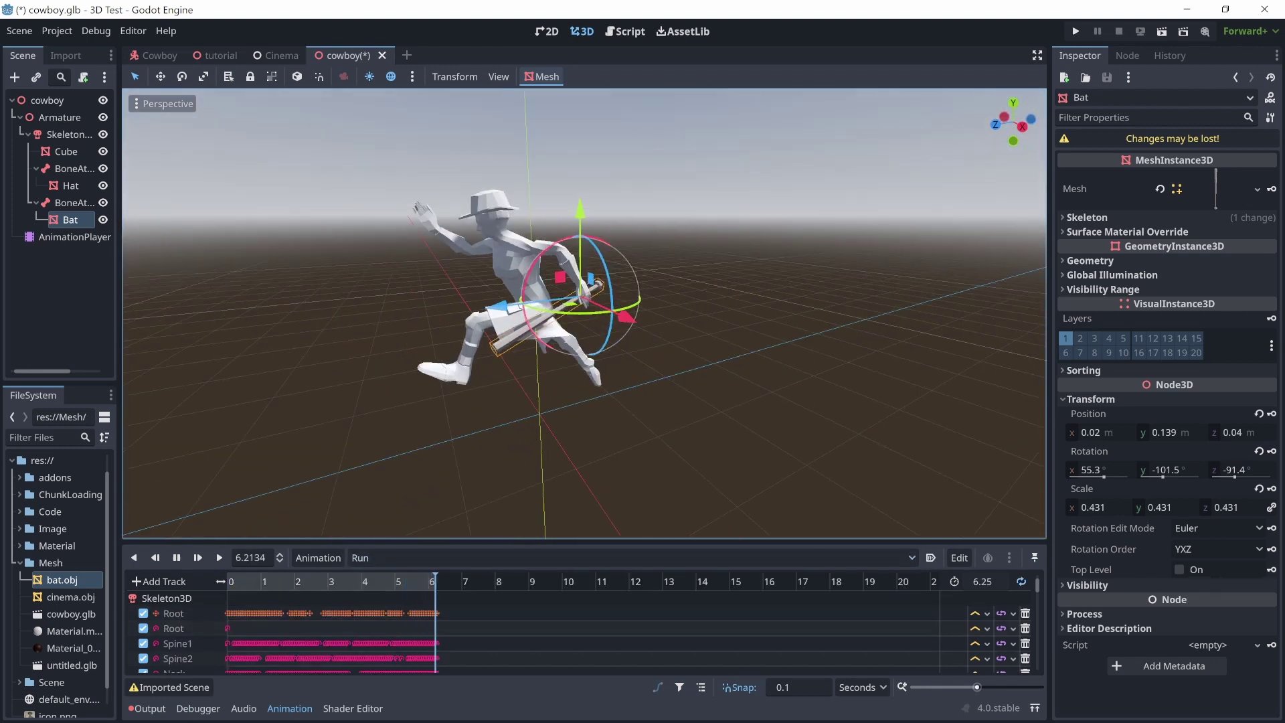
pyautogui.scroll(5, 585, 313)
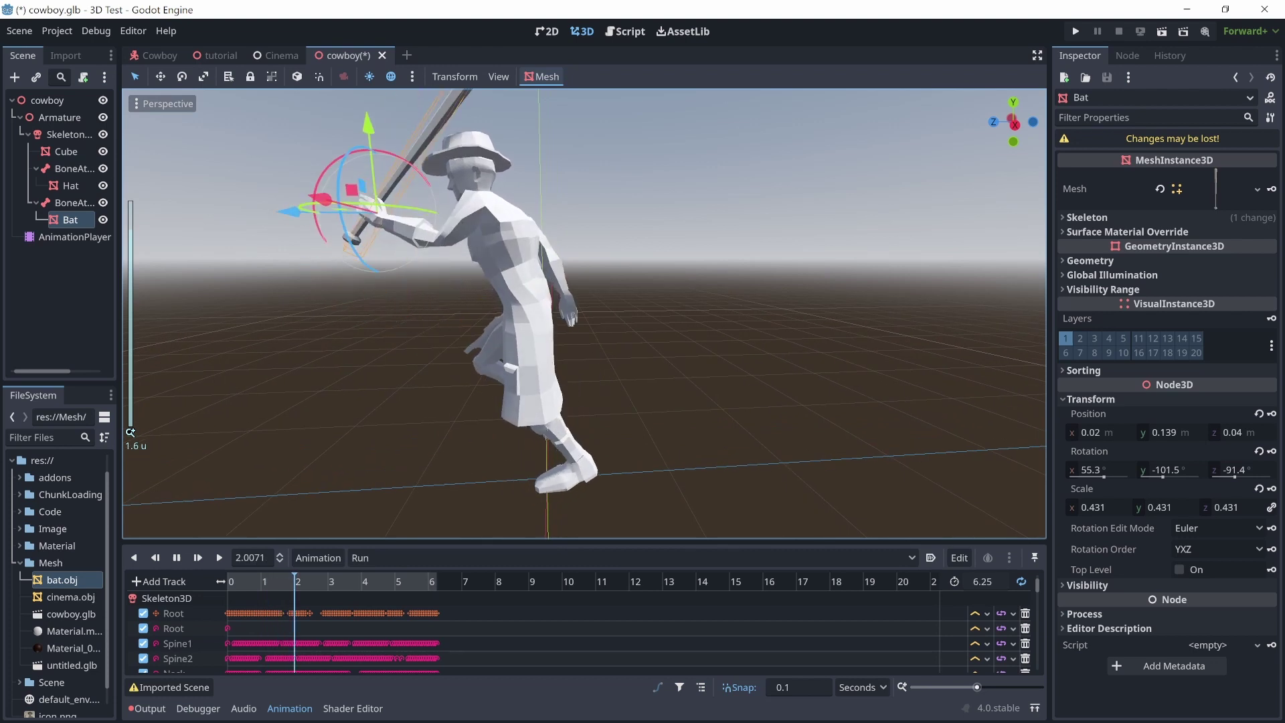
pyautogui.scroll(-2, 584, 313)
pyautogui.keyDown('shift'); pyautogui.moveTo(584, 314); pyautogui.dragTo(665, 340, button='middle'); pyautogui.keyUp('shift')
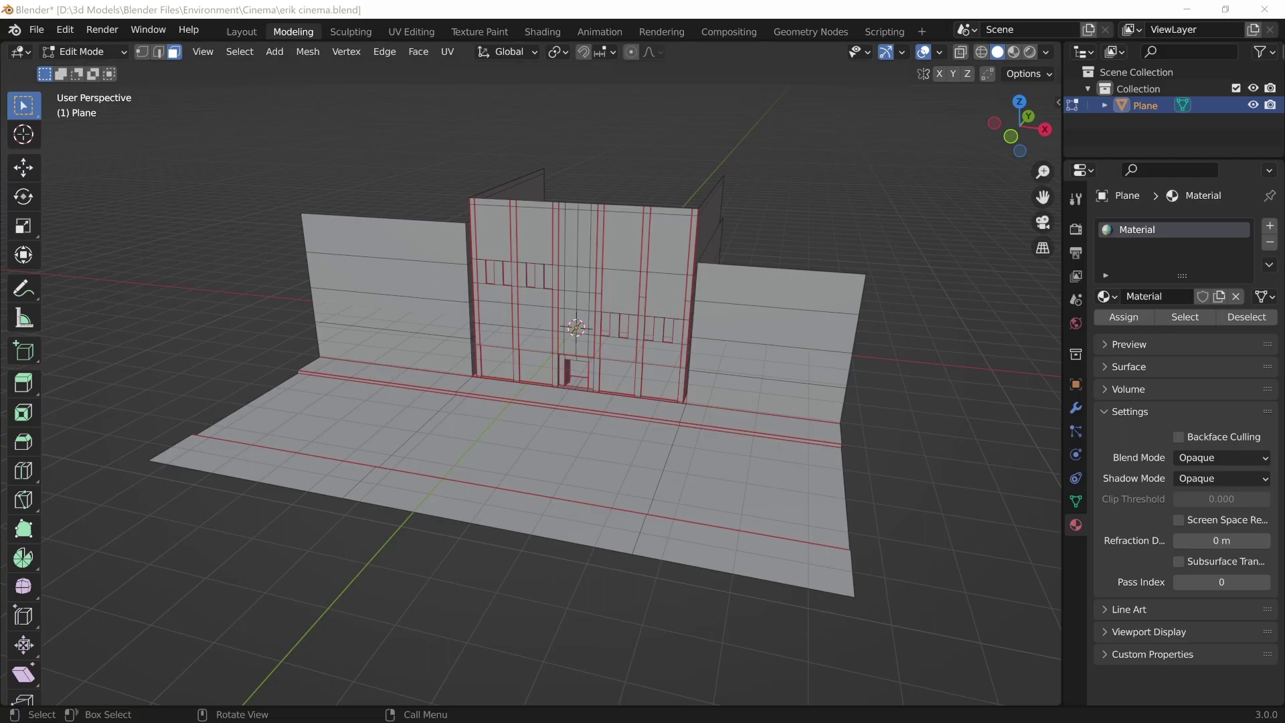
# Step: Switch to the cinema model in Blender and examine its walls and ground from the front, the back and below
pyautogui.moveTo(575, 374); pyautogui.dragTo(576, 469, button='middle')
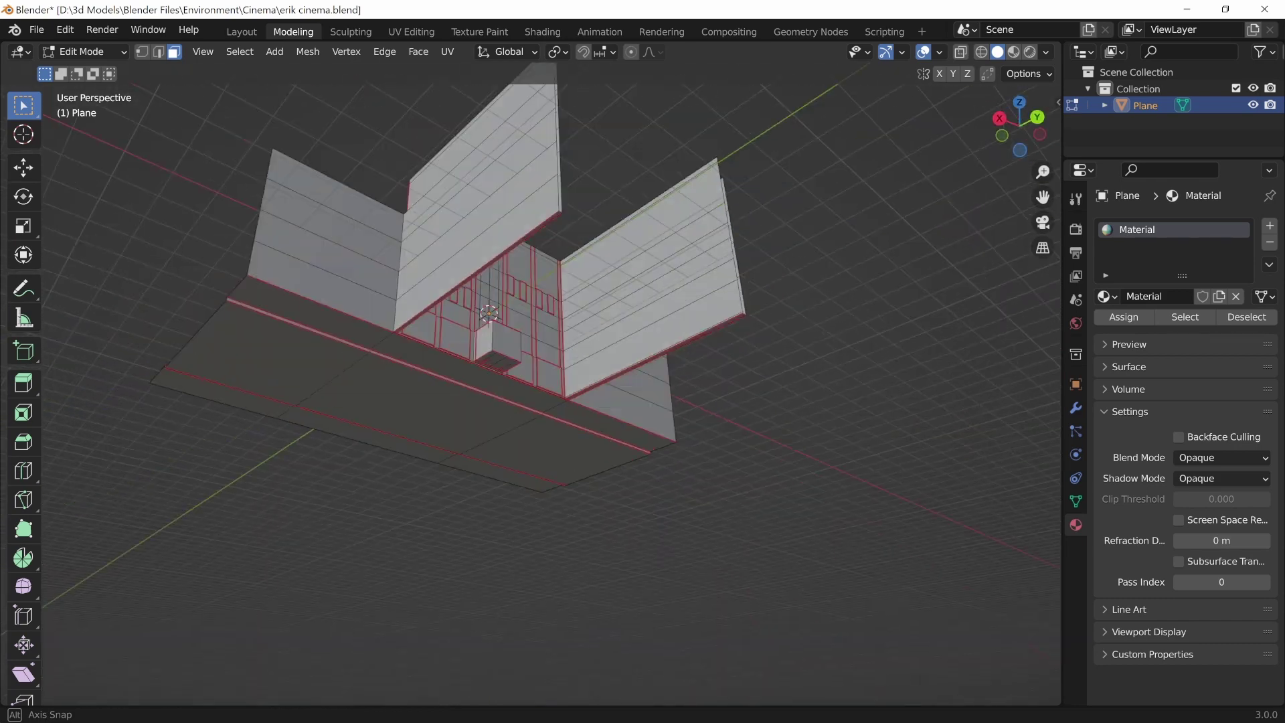
pyautogui.moveTo(615, 348); pyautogui.dragTo(468, 368, button='middle')
pyautogui.moveTo(655, 335); pyautogui.dragTo(414, 395, button='middle')
pyautogui.moveTo(569, 348); pyautogui.dragTo(566, 347, button='middle')
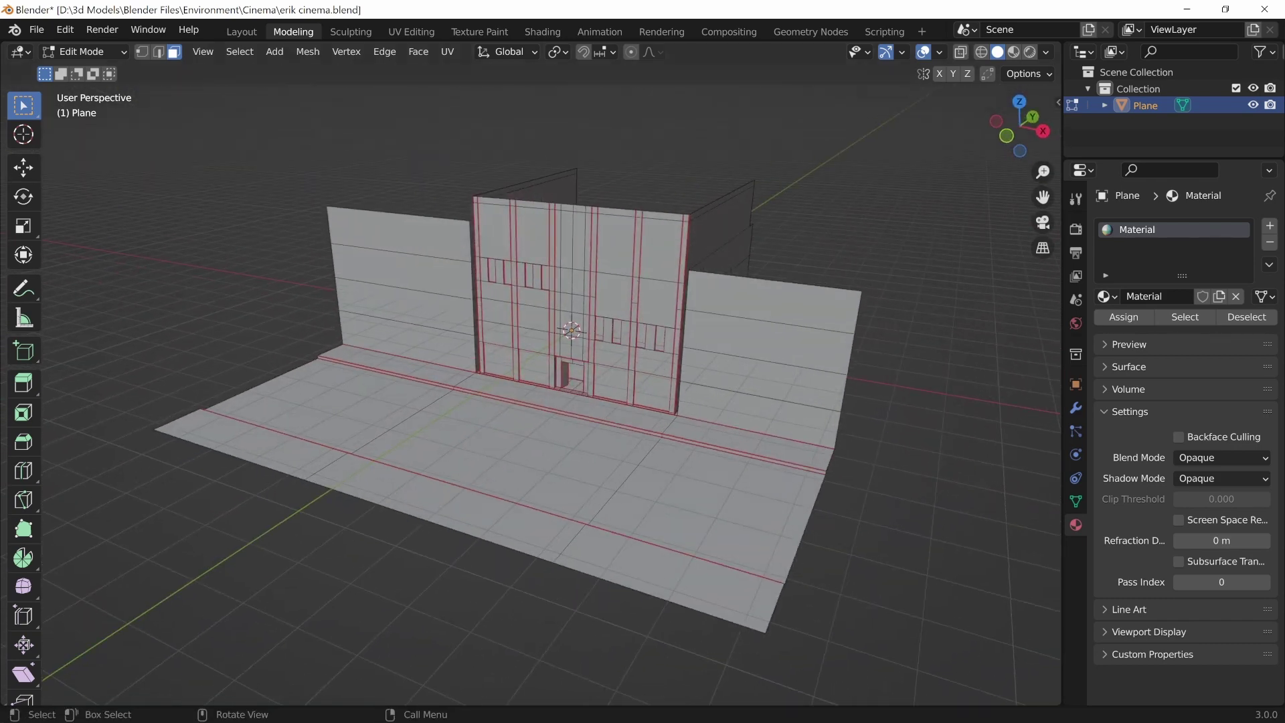
pyautogui.hotkey('alt', 'Tab')
pyautogui.moveTo(602, 401); pyautogui.dragTo(181, 341, button='middle')
pyautogui.click(300, 708)
pyautogui.moveTo(603, 334); pyautogui.dragTo(140, 409, button='middle')
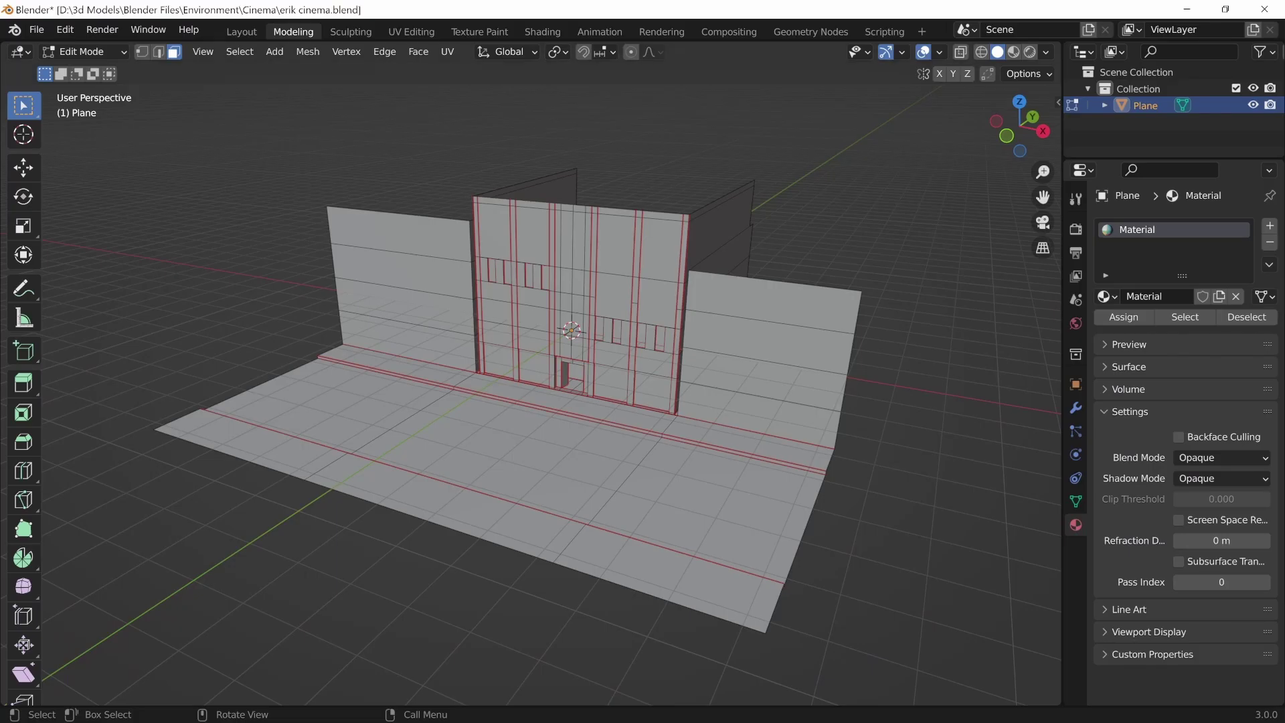
pyautogui.moveTo(548, 401); pyautogui.dragTo(565, 400, button='middle')
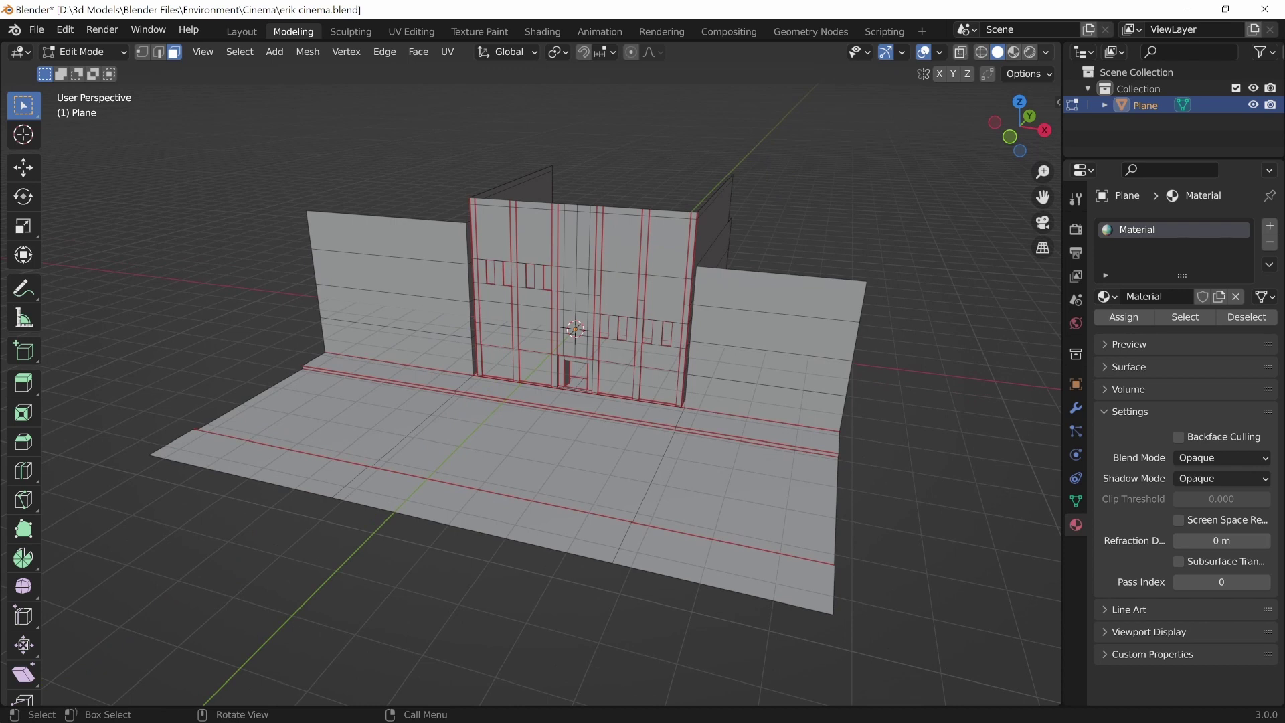
# Step: Enable Backface Culling in the viewport shading options and inspect which cinema faces point the wrong way
pyautogui.click(1046, 52)
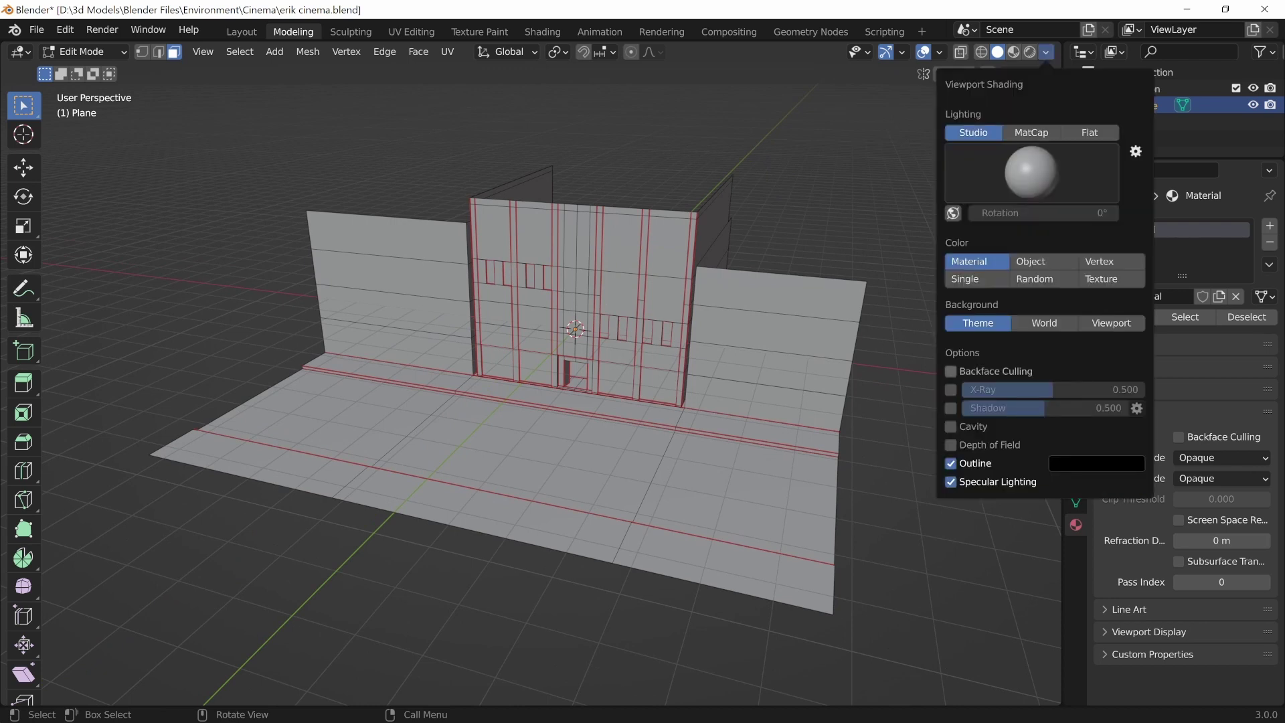
pyautogui.click(950, 371)
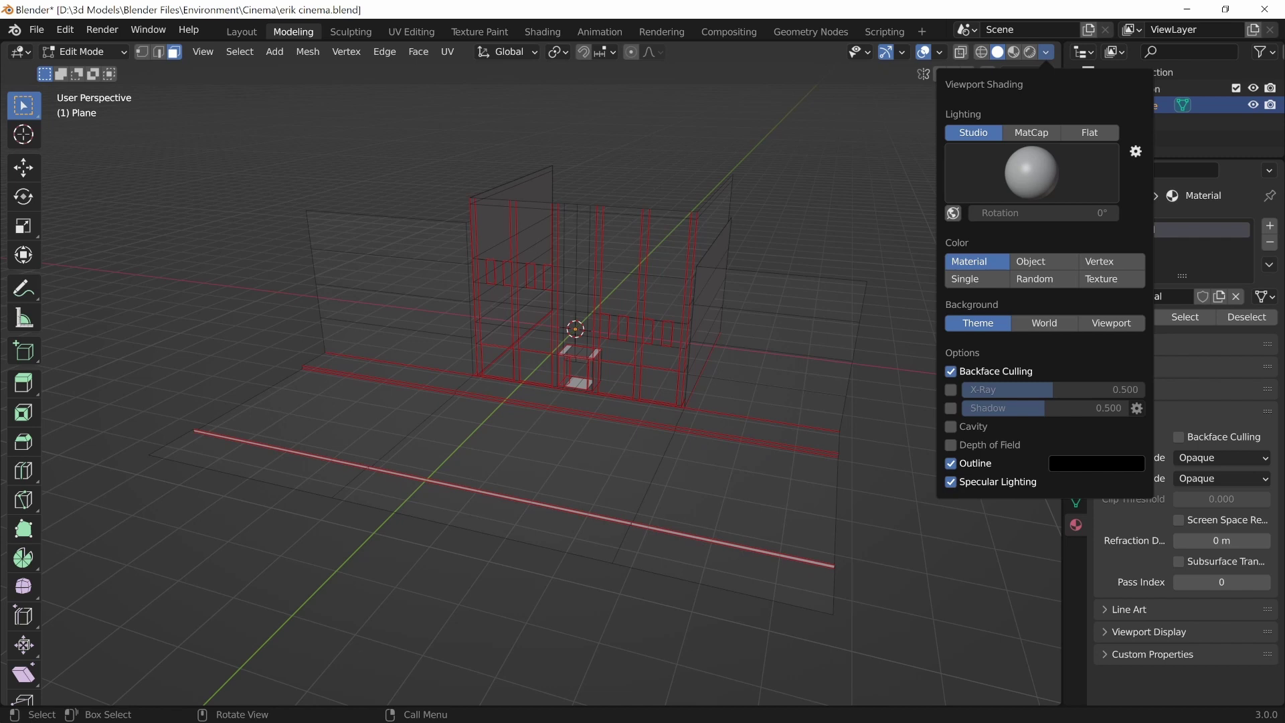
pyautogui.moveTo(669, 402); pyautogui.dragTo(636, 394, button='middle')
pyautogui.moveTo(535, 402); pyautogui.dragTo(455, 388, button='middle')
pyautogui.moveTo(602, 362); pyautogui.dragTo(368, 392, button='middle')
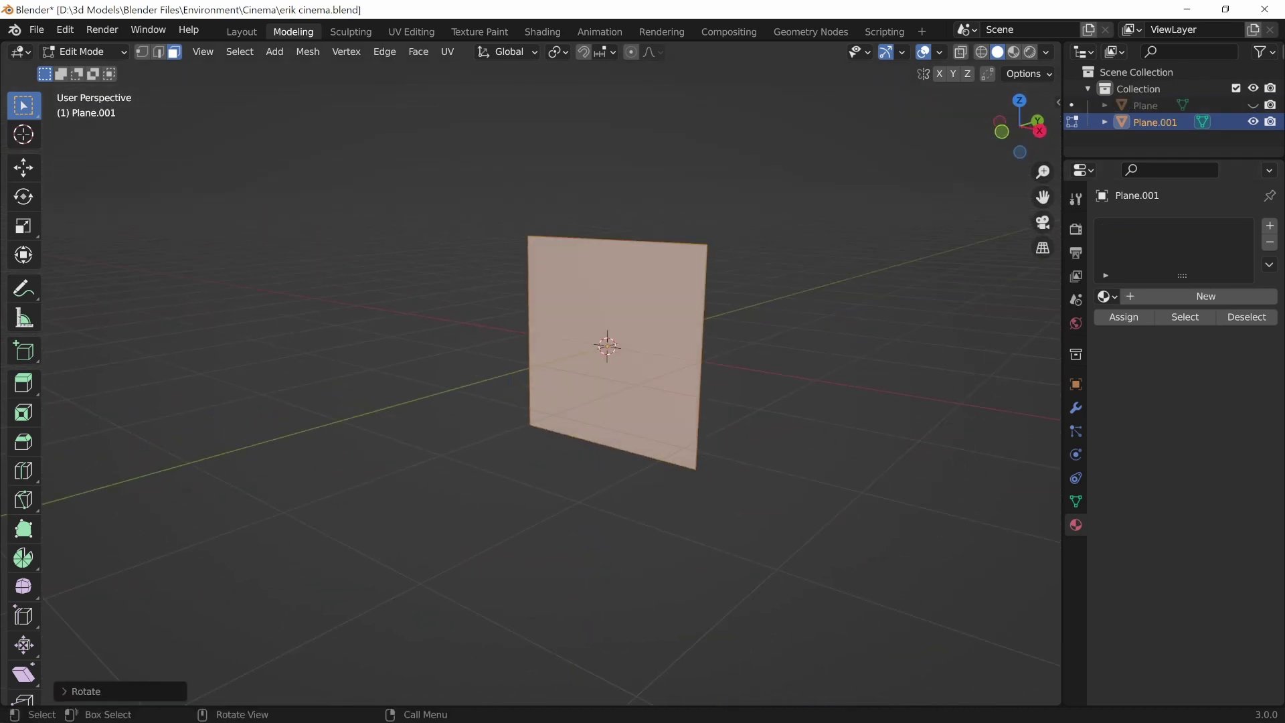
# Step: Examine the single upright plane from both sides to compare the visibility of its front and back faces
pyautogui.moveTo(368, 391); pyautogui.dragTo(282, 391, button='middle')
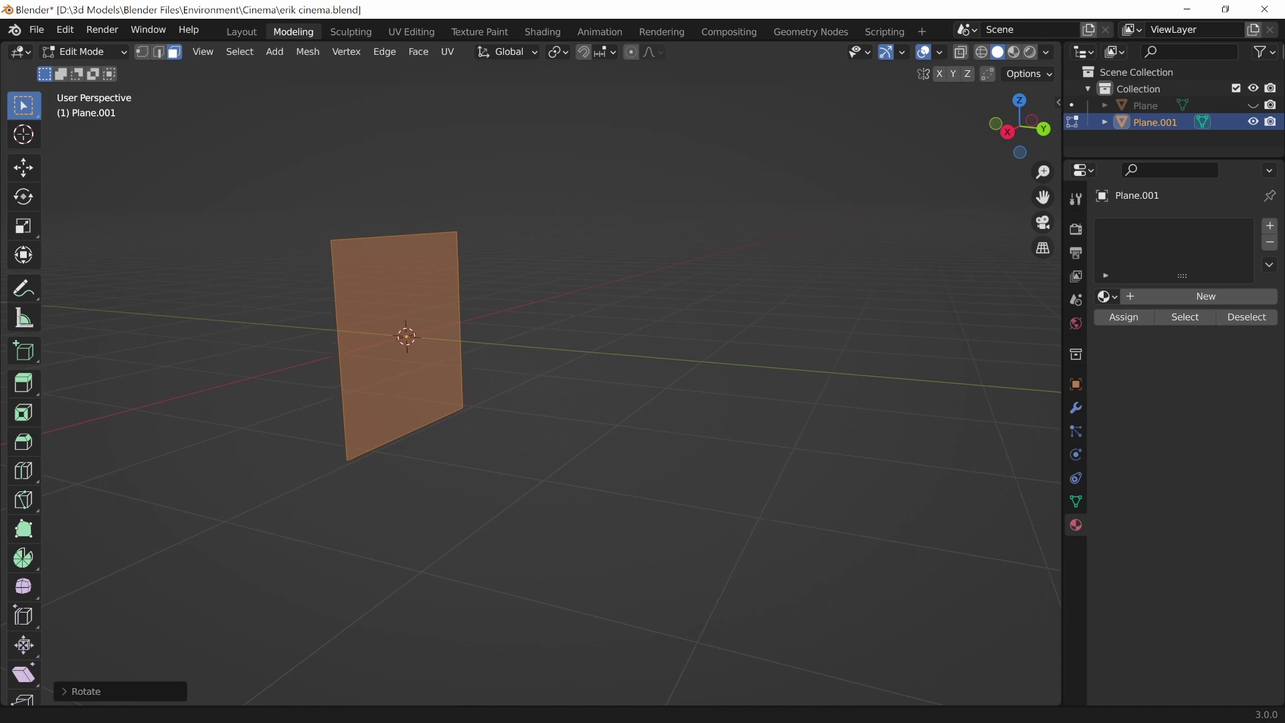
pyautogui.keyDown('shift'); pyautogui.moveTo(535, 401); pyautogui.dragTo(624, 409, button='middle'); pyautogui.keyUp('shift')
pyautogui.click(624, 409)
pyautogui.moveTo(495, 345); pyautogui.dragTo(368, 345, button='middle')
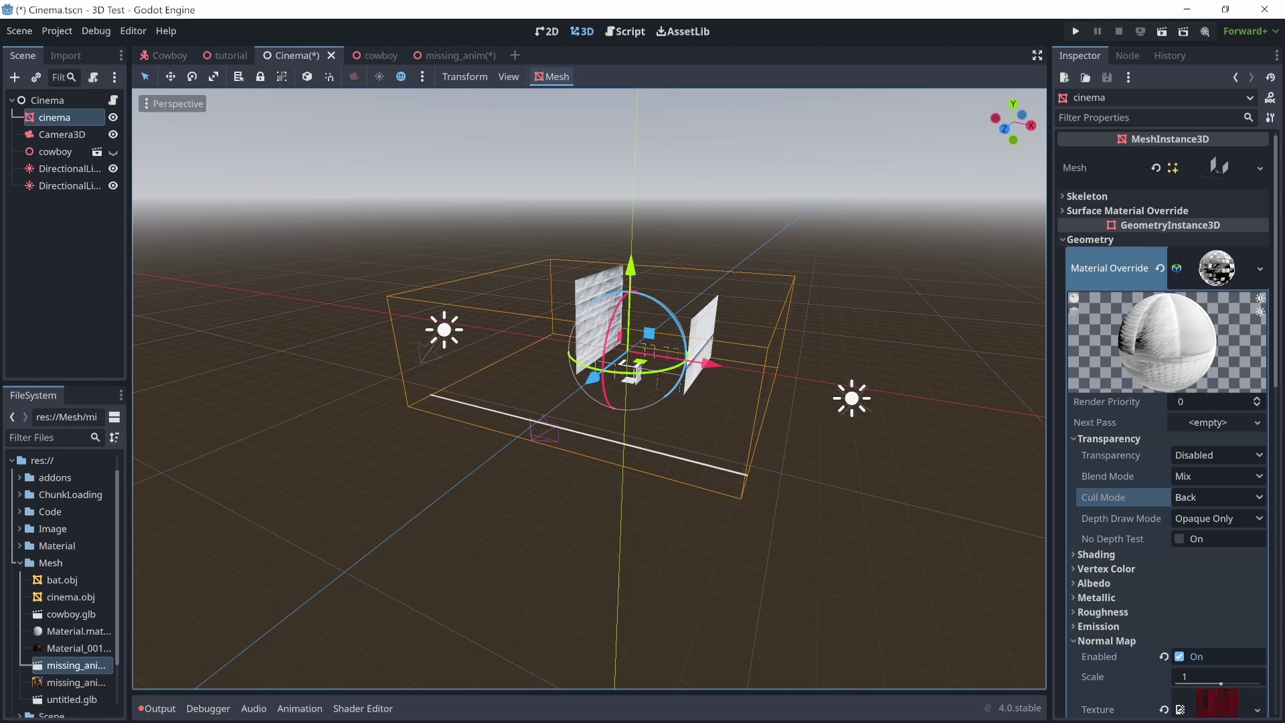
# Step: In Godot, set the Cull Mode of the cinema mesh's override material to Disabled and view the result from several angles
pyautogui.click(1218, 497)
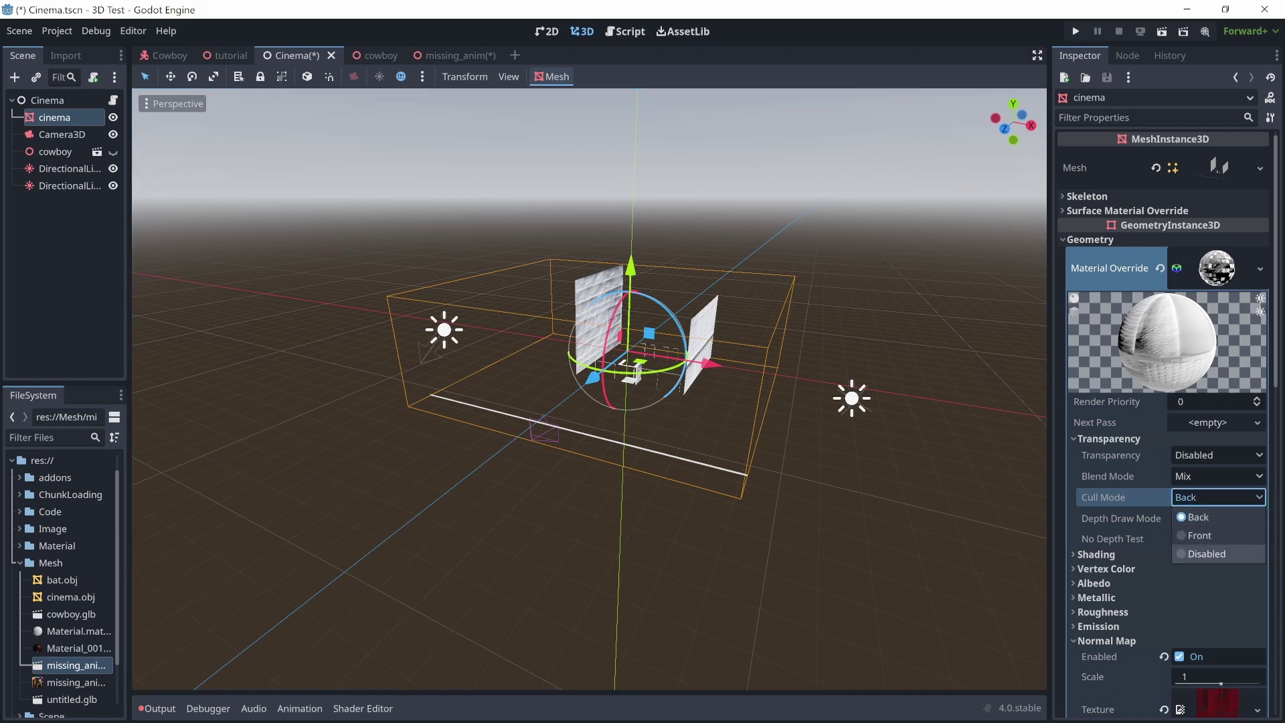
pyautogui.click(1204, 554)
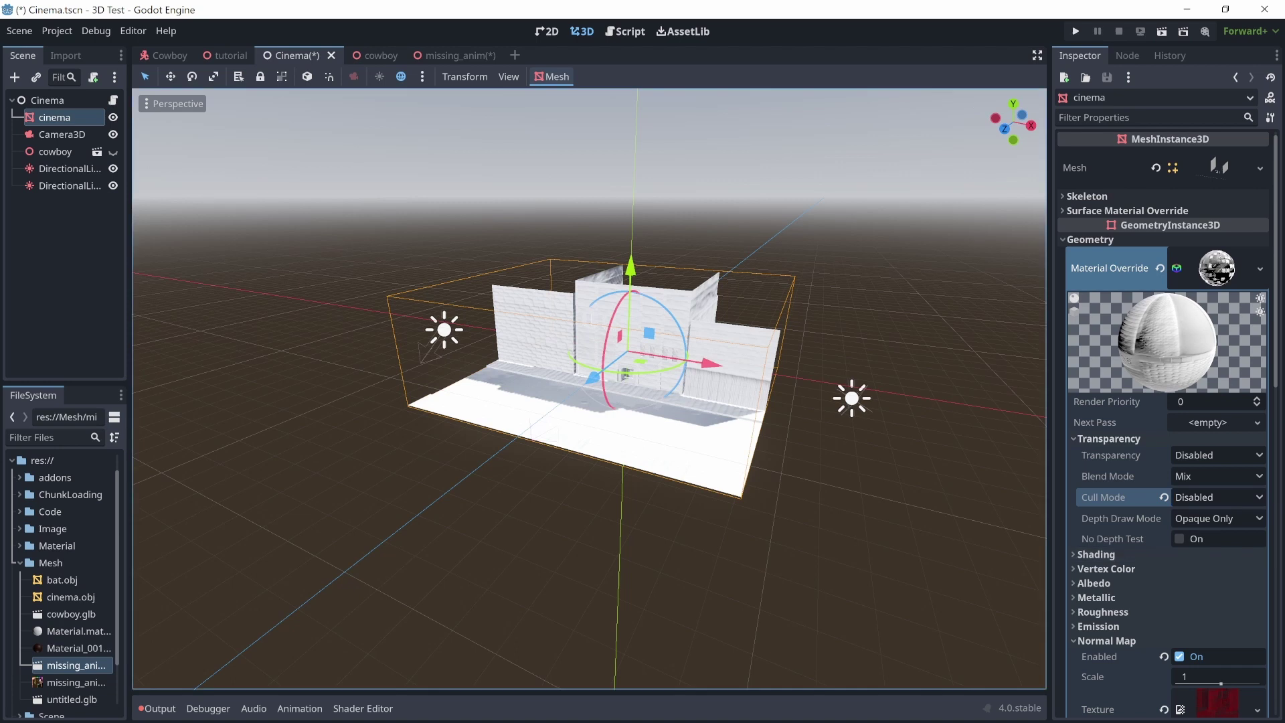
pyautogui.scroll(3, 589, 389)
pyautogui.moveTo(723, 401); pyautogui.dragTo(140, 441, button='middle')
pyautogui.moveTo(696, 375); pyautogui.dragTo(291, 288, button='middle')
pyautogui.moveTo(689, 335); pyautogui.dragTo(632, 402, button='middle')
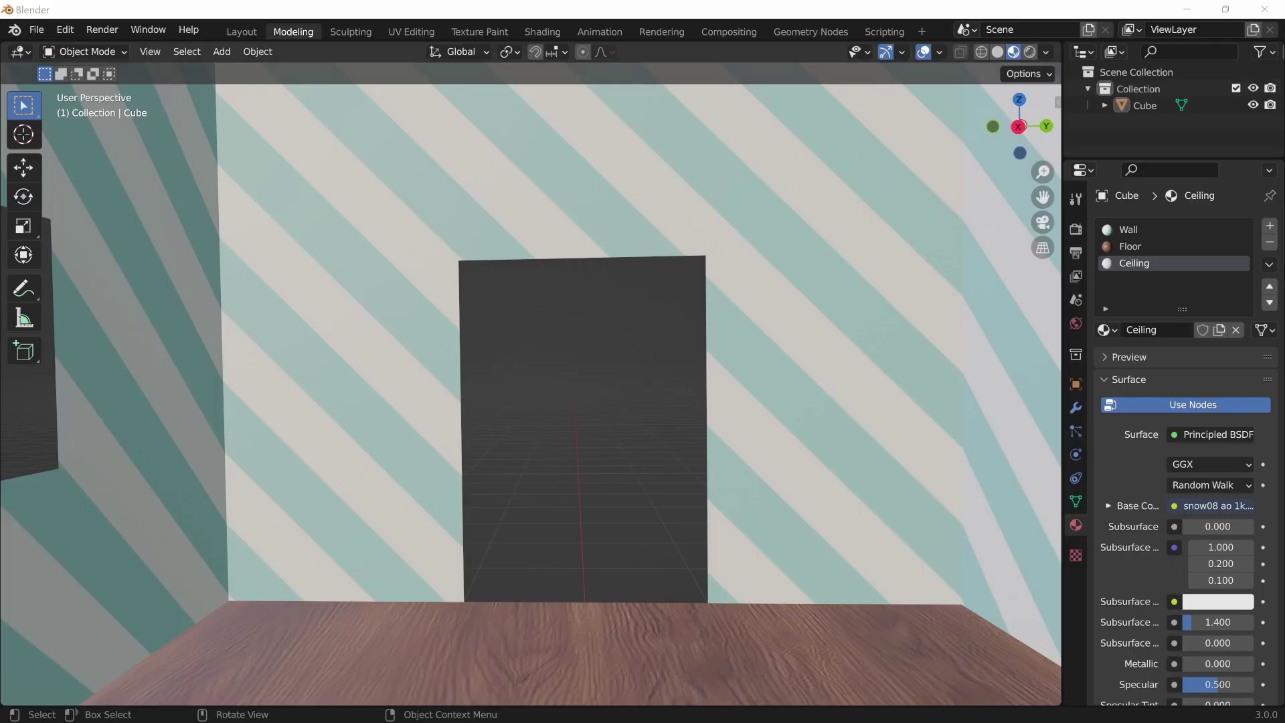
# Step: In Blender, examine the striped room's walls, floor and ceiling from inside and outside as a culling example
pyautogui.moveTo(535, 335); pyautogui.dragTo(448, 428, button='middle')
pyautogui.scroll(-5, 501, 415)
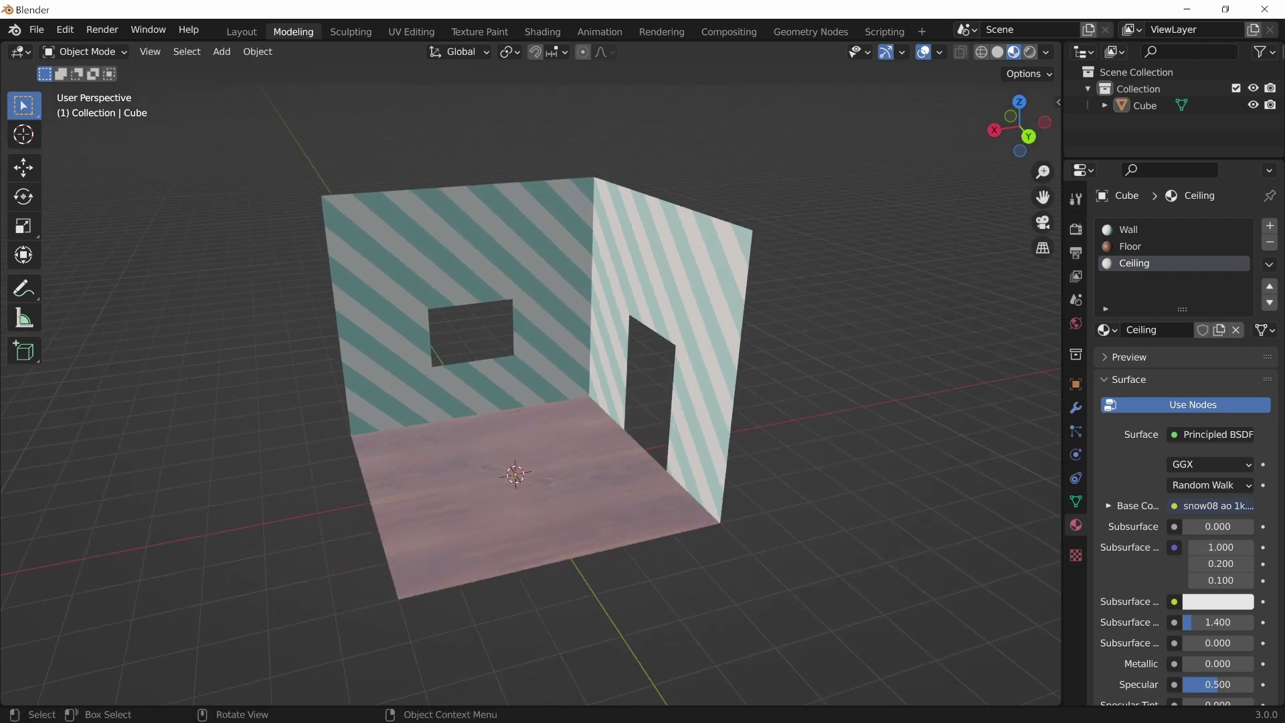
pyautogui.scroll(8, 531, 385)
pyautogui.moveTo(522, 422); pyautogui.dragTo(630, 297, button='middle')
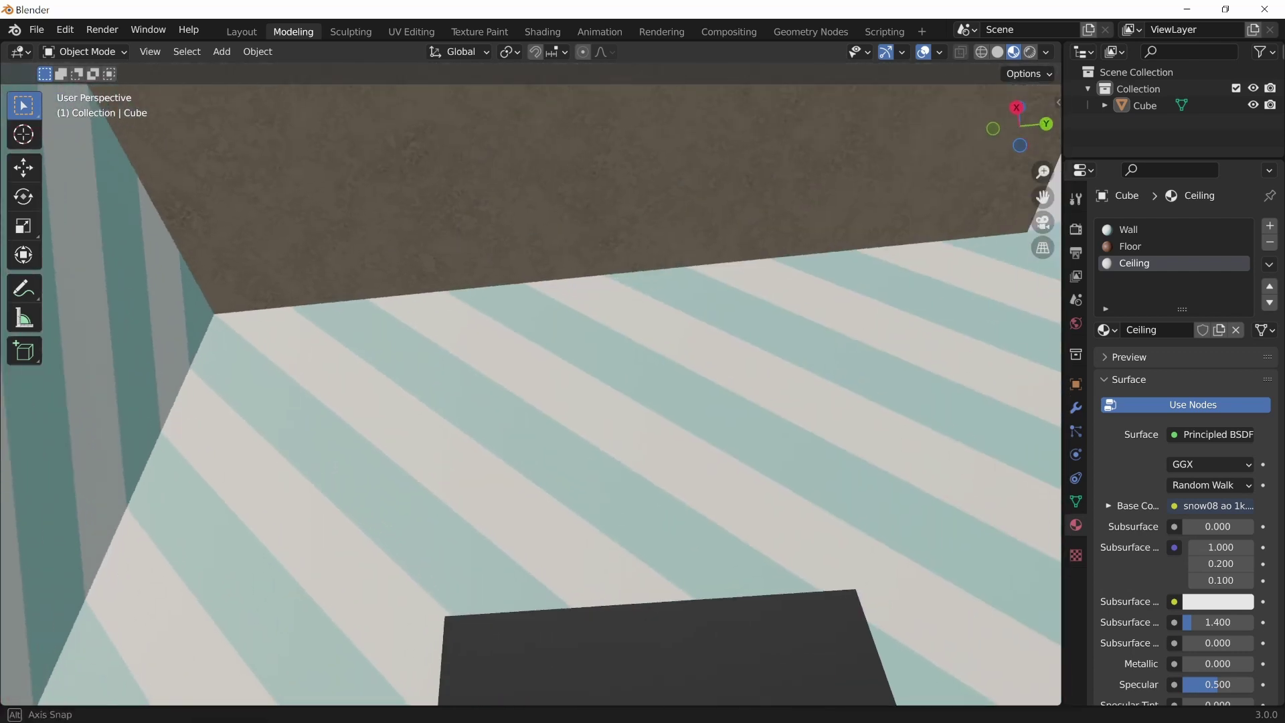
pyautogui.moveTo(496, 461); pyautogui.dragTo(653, 414, button='middle')
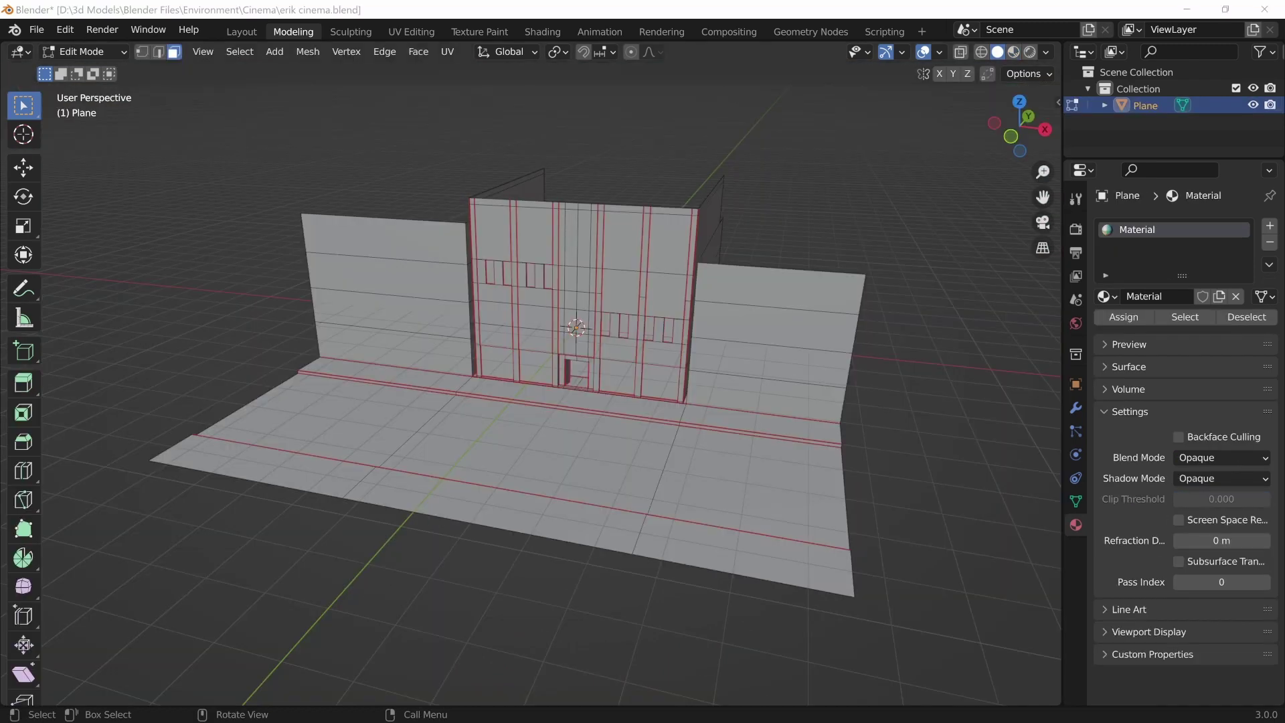
# Step: Flip the normals of the large central ground face in front of the cinema building
pyautogui.moveTo(575, 401); pyautogui.dragTo(441, 435, button='middle')
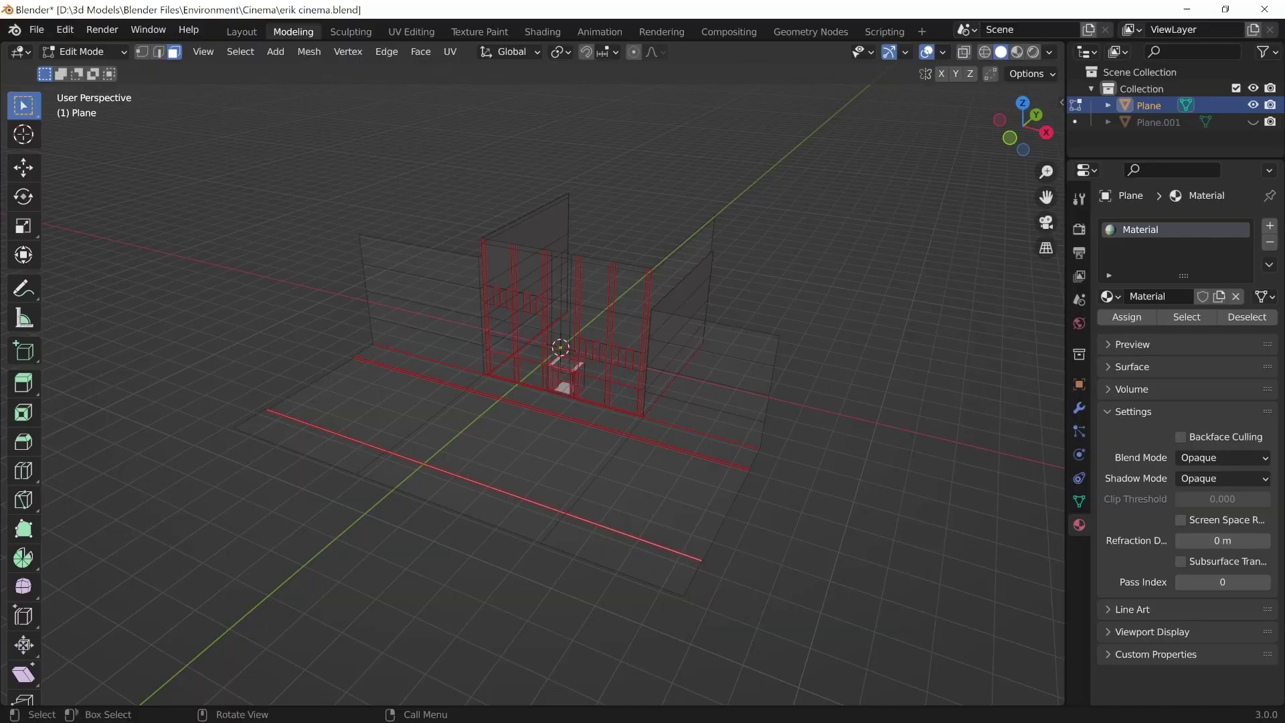
pyautogui.click(510, 451)
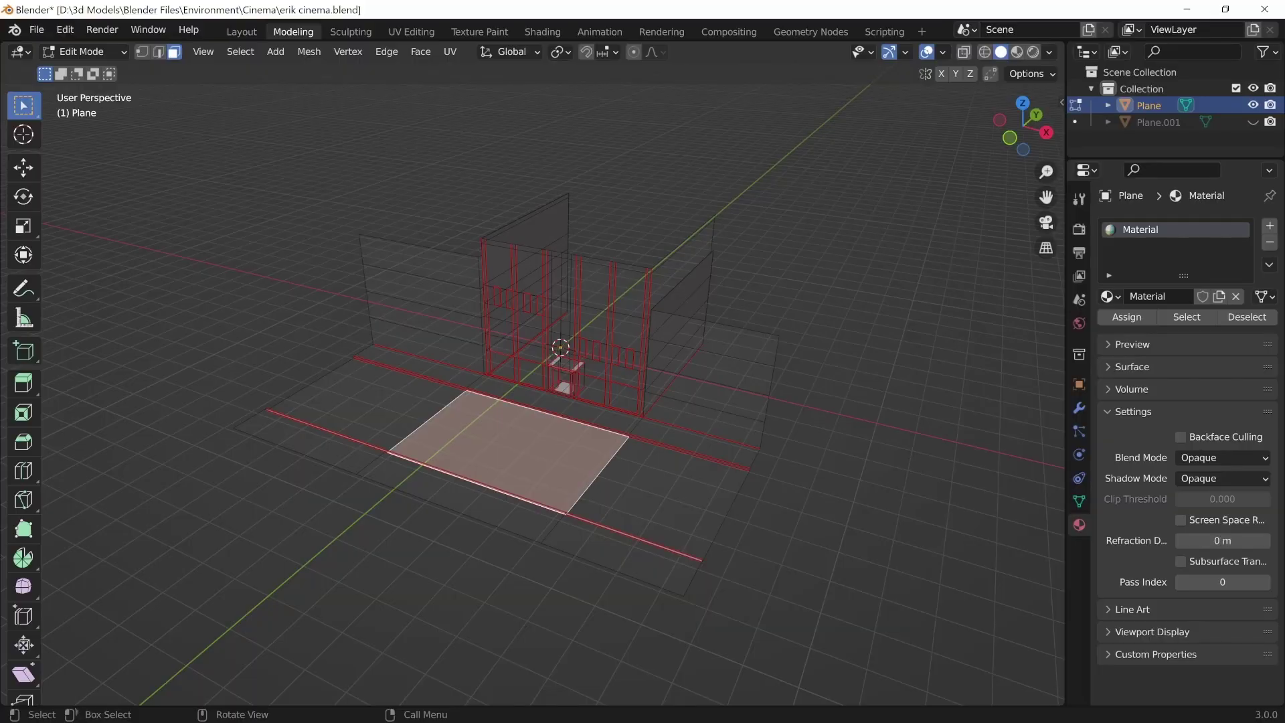
pyautogui.moveTo(510, 452); pyautogui.dragTo(518, 452, button='middle')
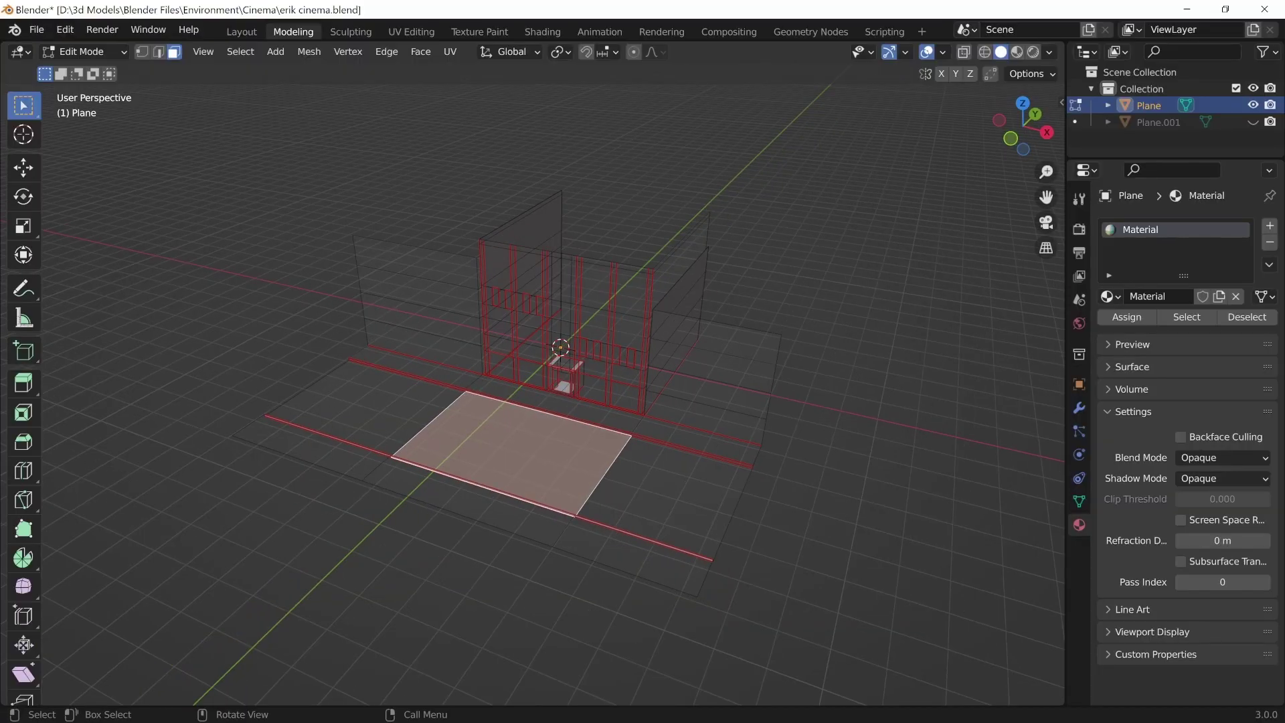
pyautogui.click(309, 51)
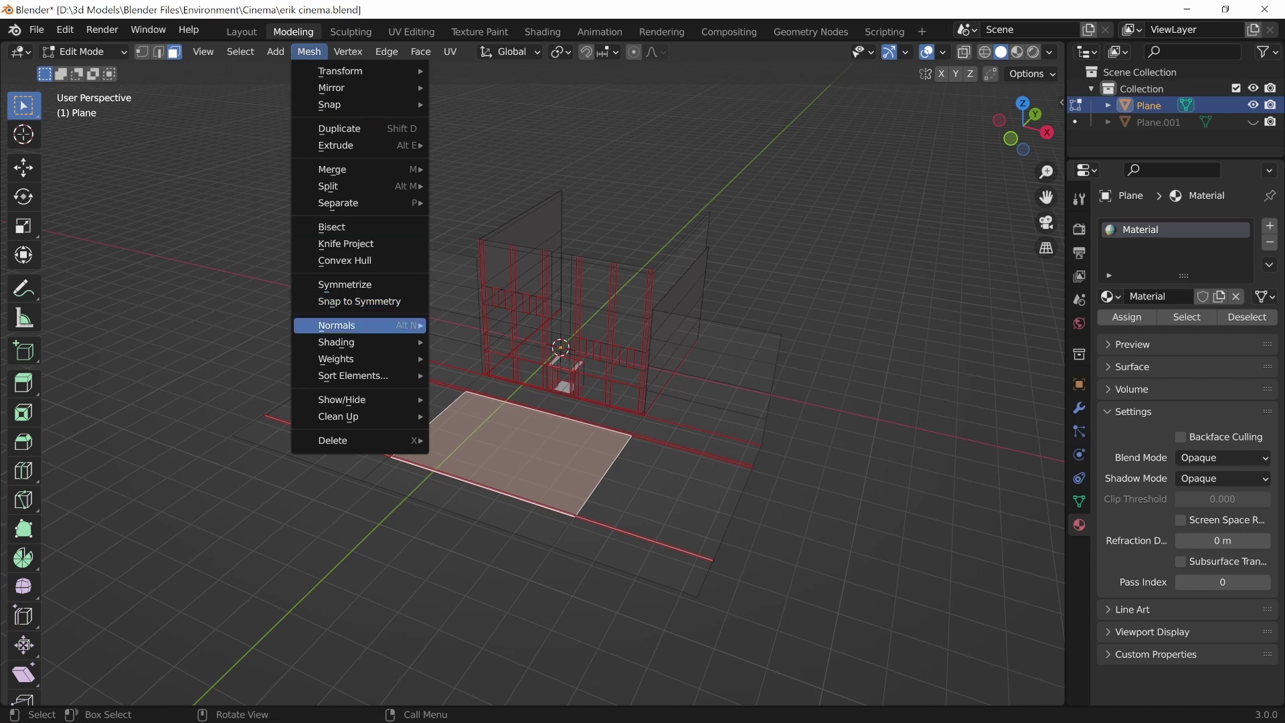
pyautogui.moveTo(348, 326)
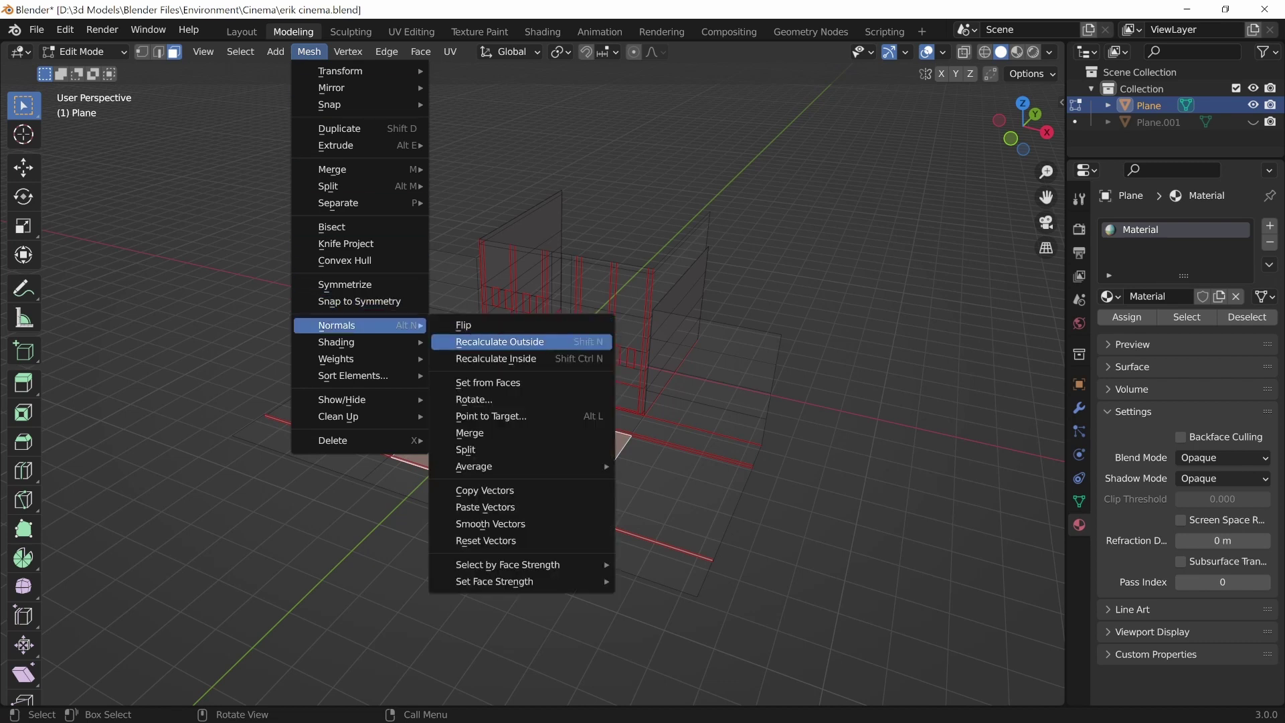
pyautogui.click(463, 325)
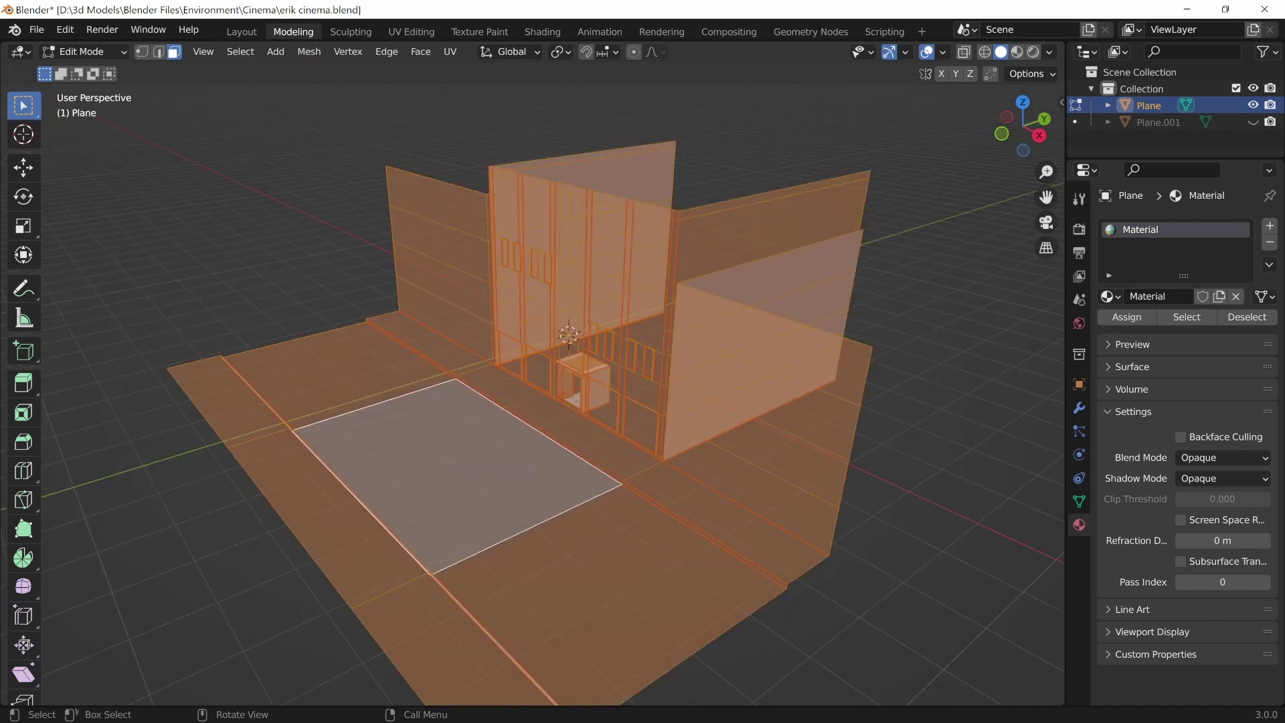
# Step: Recalculate the normals of all cinema faces to the outside and clear the selection
pyautogui.hotkey('alt', 'n')
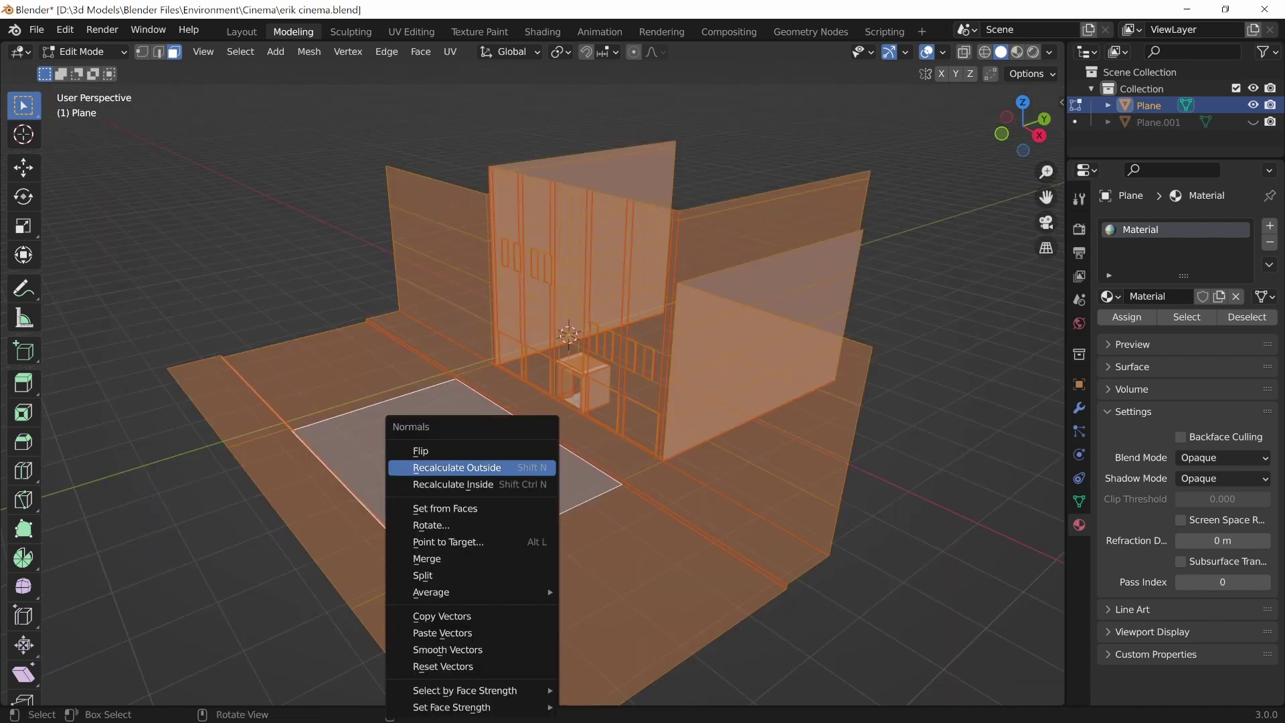
pyautogui.click(509, 452)
pyautogui.hotkey('alt', 'a')
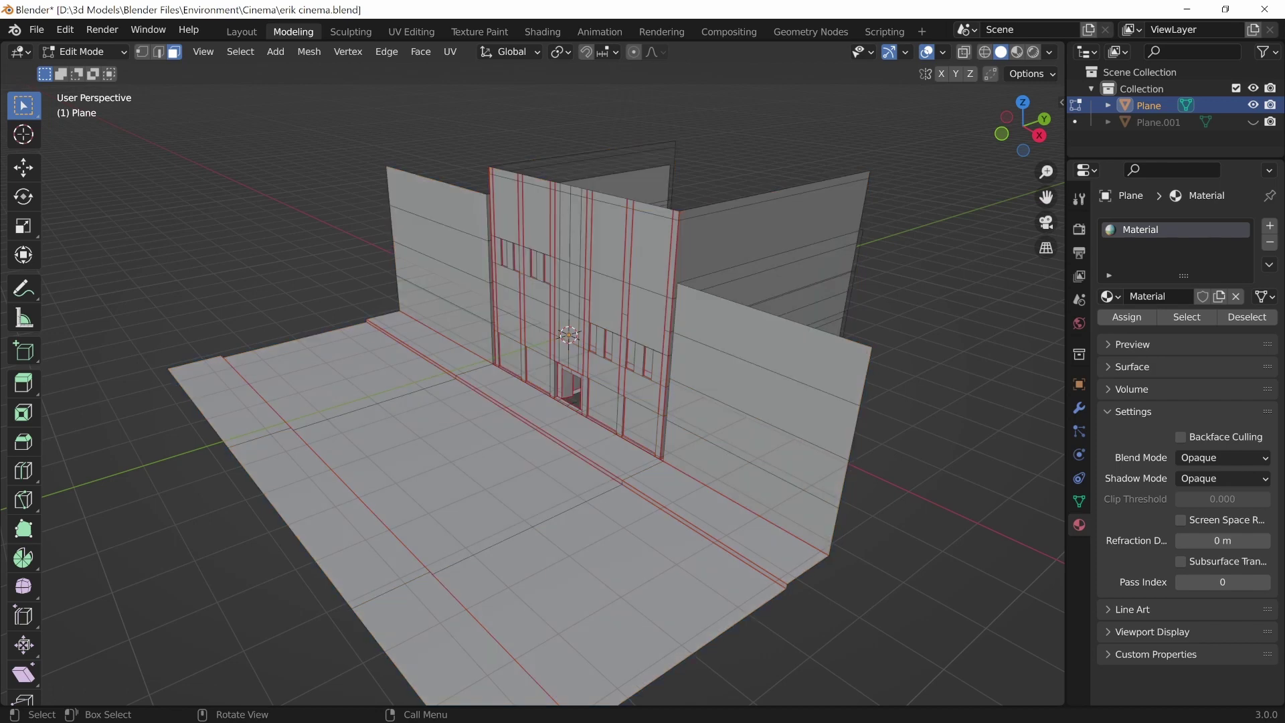
# Step: Return to Object Mode and show the cinema with its textures in Material Preview shading
pyautogui.scroll(-1, 508, 452)
pyautogui.moveTo(508, 452); pyautogui.dragTo(535, 449, button='middle')
pyautogui.press('Tab')
pyautogui.click(1016, 51)
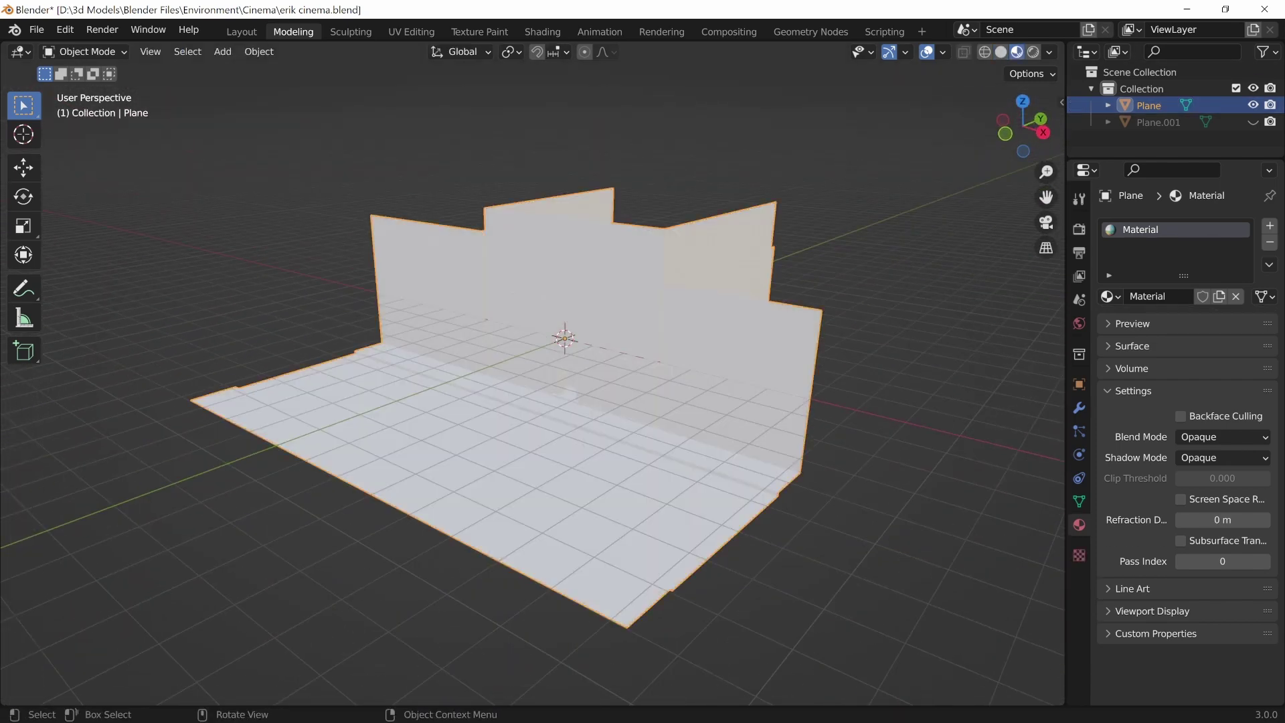
pyautogui.keyDown('shift'); pyautogui.moveTo(575, 374); pyautogui.dragTo(561, 363, button='middle'); pyautogui.keyUp('shift')
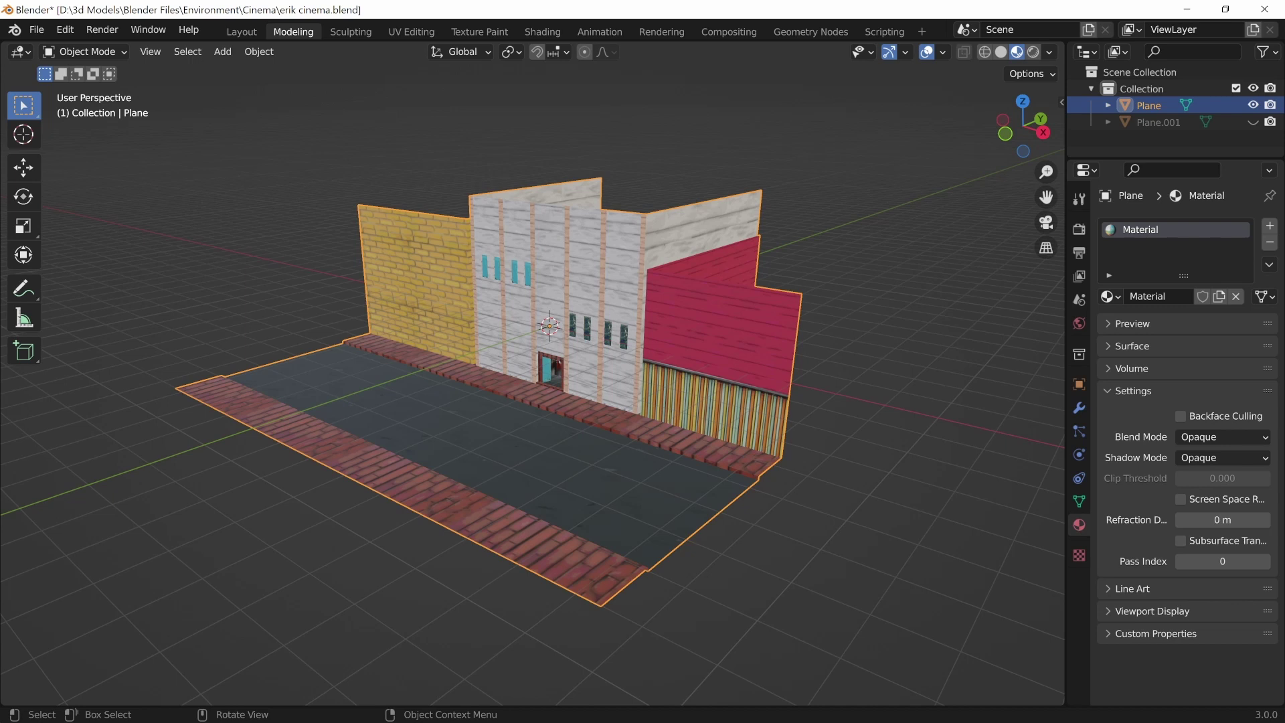
# Step: Enable Backface Culling on the cinema's material and view the building from behind and from the front
pyautogui.moveTo(533, 321); pyautogui.dragTo(573, 288, button='middle')
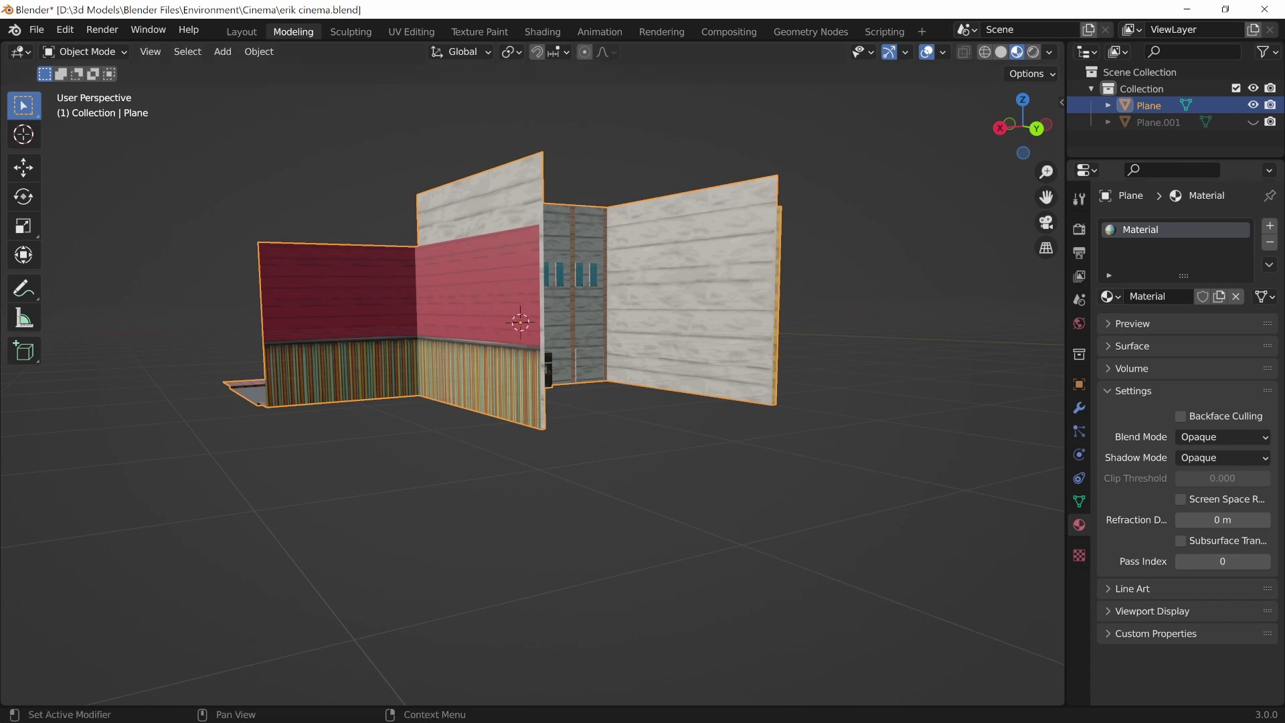
pyautogui.click(1180, 415)
pyautogui.moveTo(529, 308); pyautogui.dragTo(341, 351, button='middle')
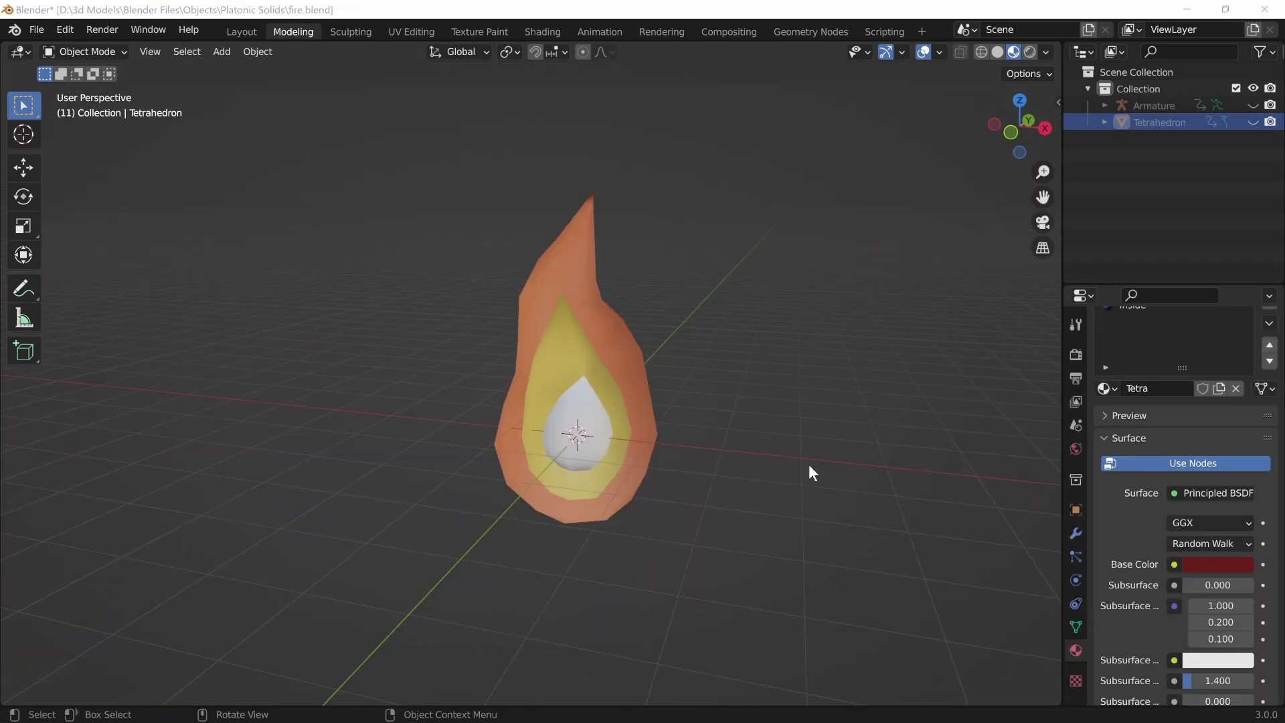
# Step: Examine the layered flame in Blender, then the black-outlined sphere in Godot, from several angles as culling examples
pyautogui.moveTo(722, 383); pyautogui.dragTo(770, 435, button='middle')
pyautogui.moveTo(722, 377); pyautogui.dragTo(495, 342, button='middle')
pyautogui.moveTo(617, 359); pyautogui.dragTo(757, 515, button='middle')
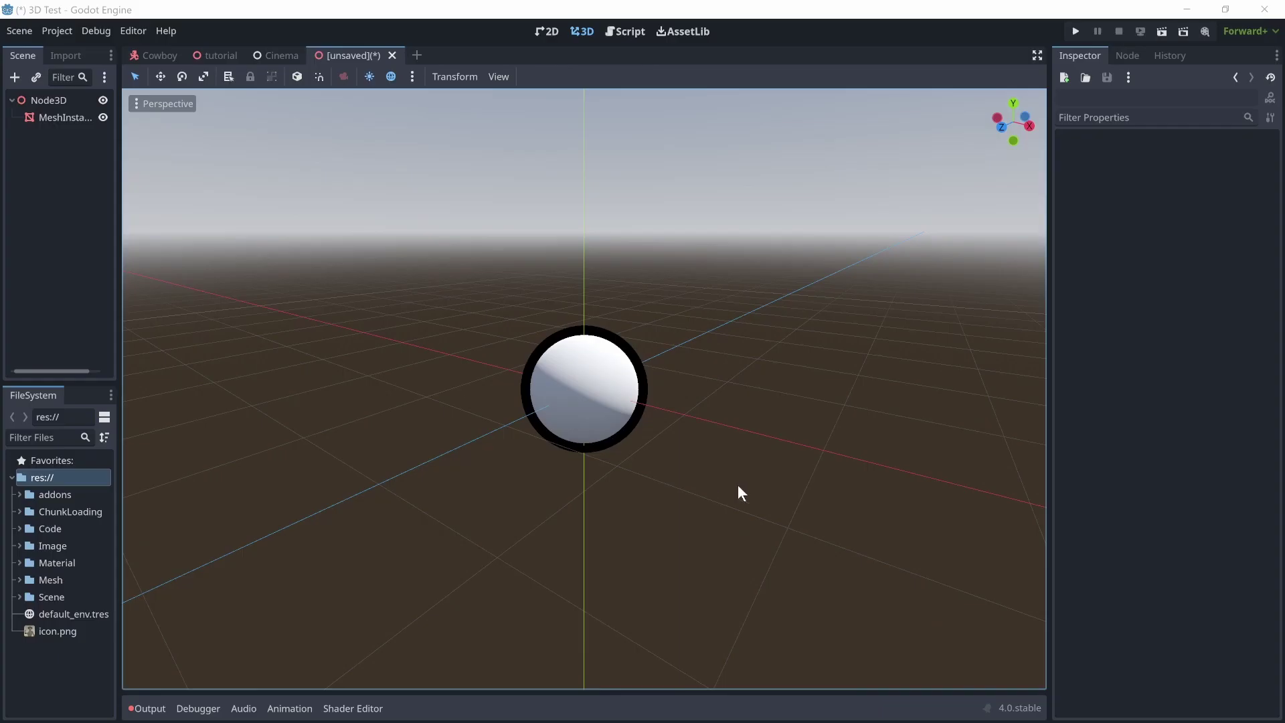
pyautogui.scroll(2, 753, 487)
pyautogui.moveTo(755, 456); pyautogui.dragTo(573, 442, button='middle')
pyautogui.scroll(2, 472, 462)
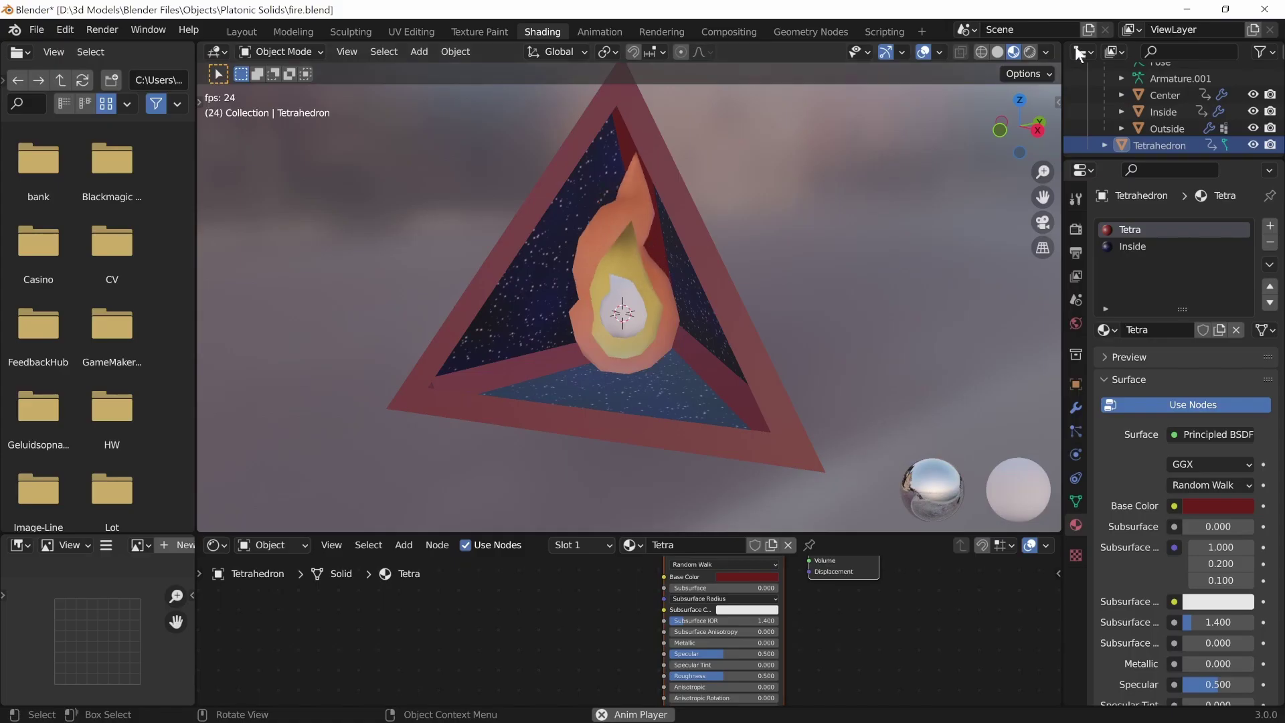
# Step: Set the viewport's render pass to Diffuse Color for the tetrahedron with the animated flame
pyautogui.click(1043, 54)
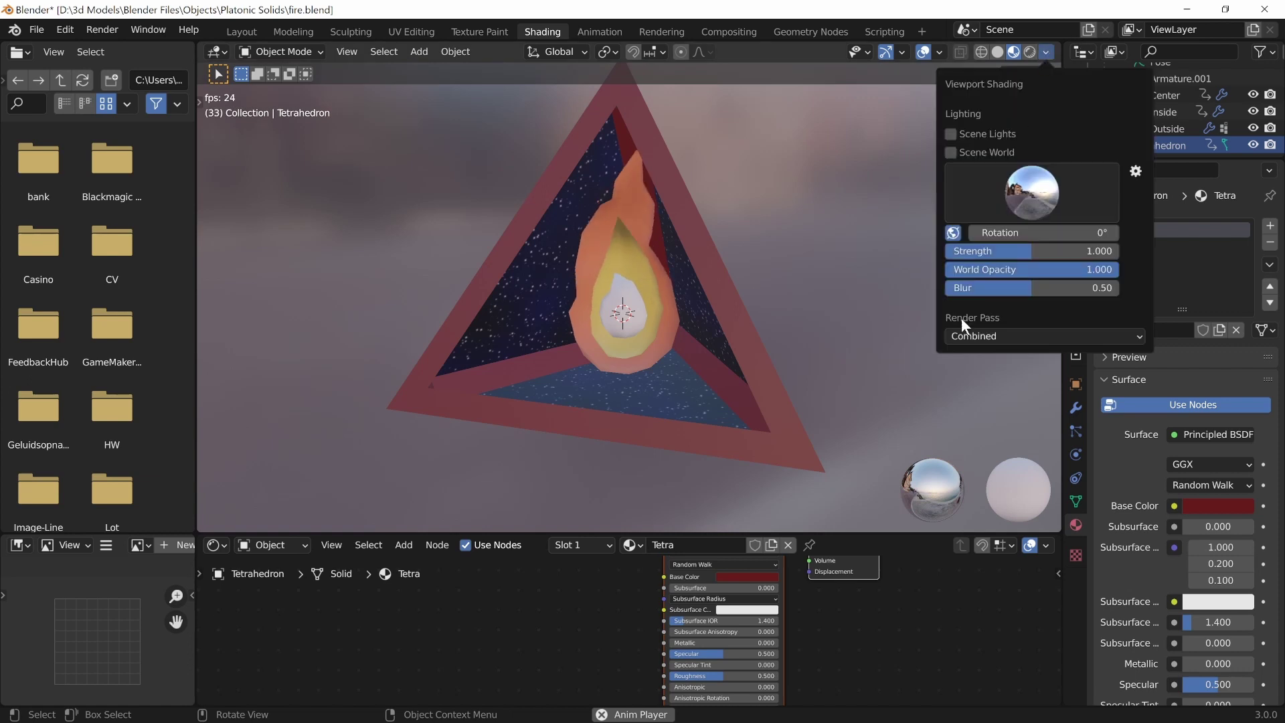
pyautogui.click(963, 337)
pyautogui.click(1000, 400)
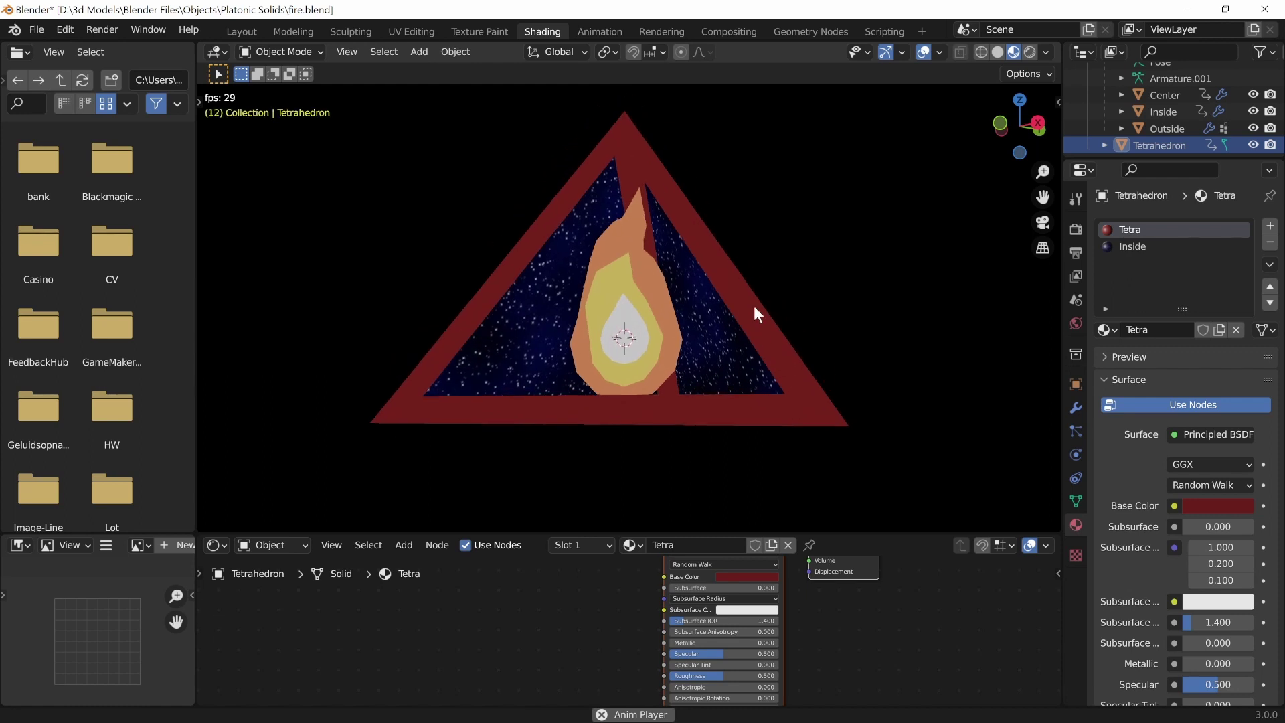
pyautogui.moveTo(737, 263)
pyautogui.mouseDown(button='middle')
pyautogui.moveTo(609, 257)
pyautogui.moveTo(568, 286)
pyautogui.moveTo(777, 220)
pyautogui.moveTo(757, 263)
pyautogui.mouseUp(button='middle')
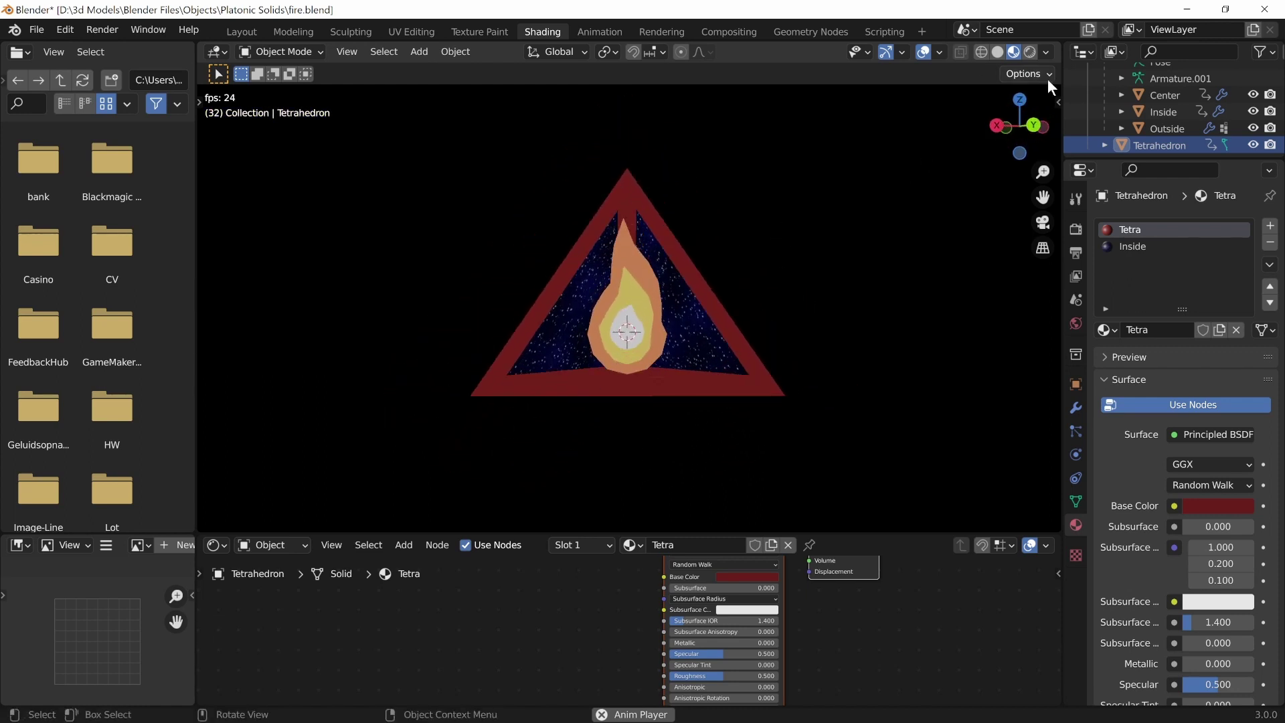
# Step: Check the viewport's overlay options and its shading settings for the tetrahedron scene
pyautogui.click(939, 53)
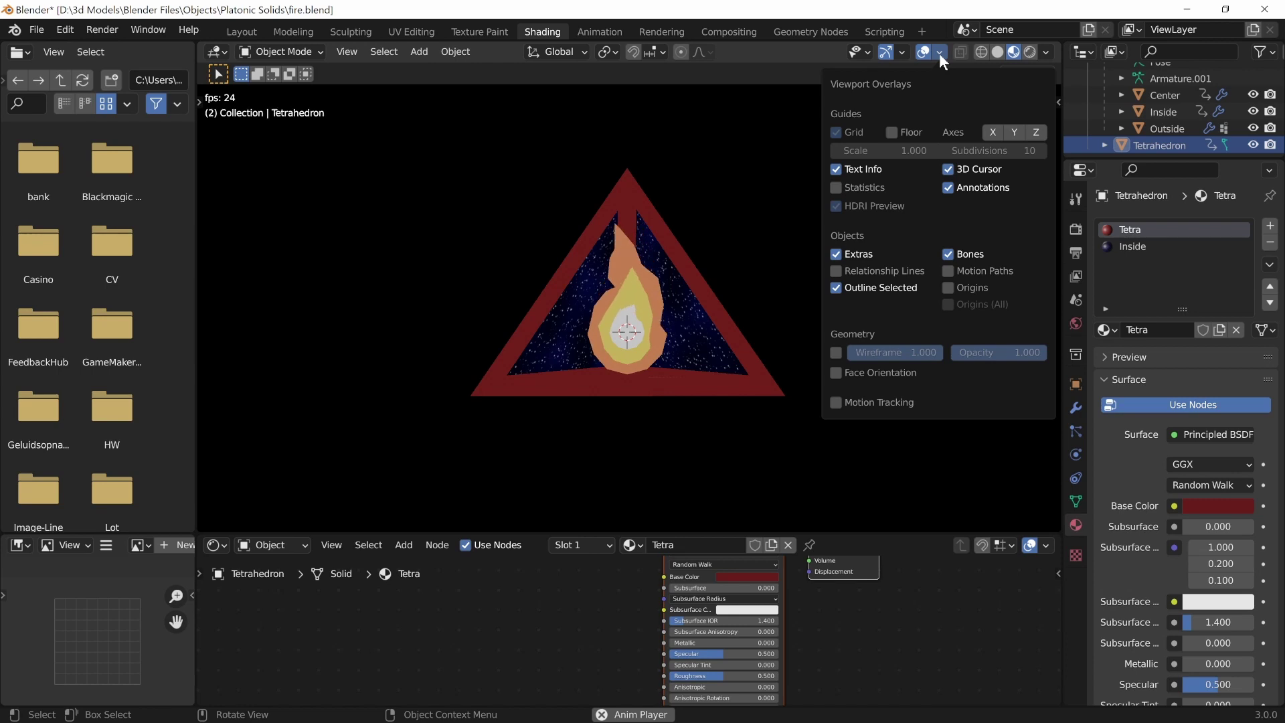
pyautogui.click(938, 54)
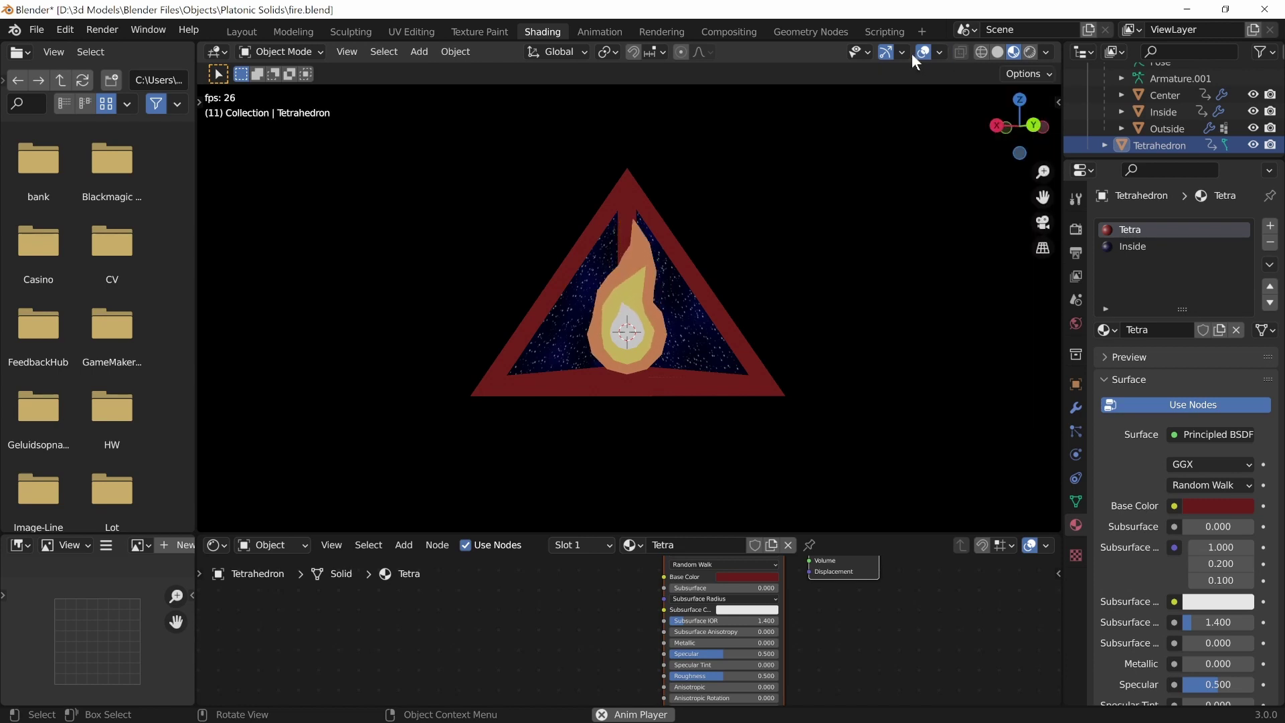
pyautogui.click(1048, 53)
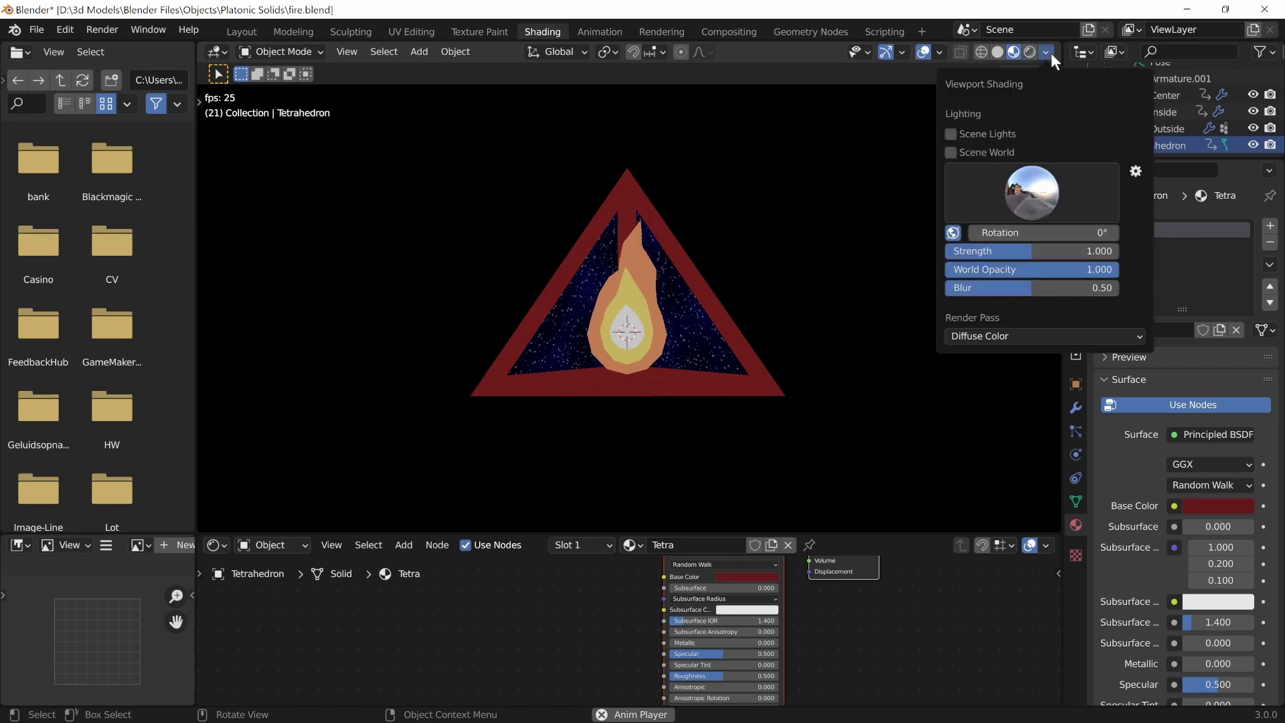
pyautogui.click(1051, 53)
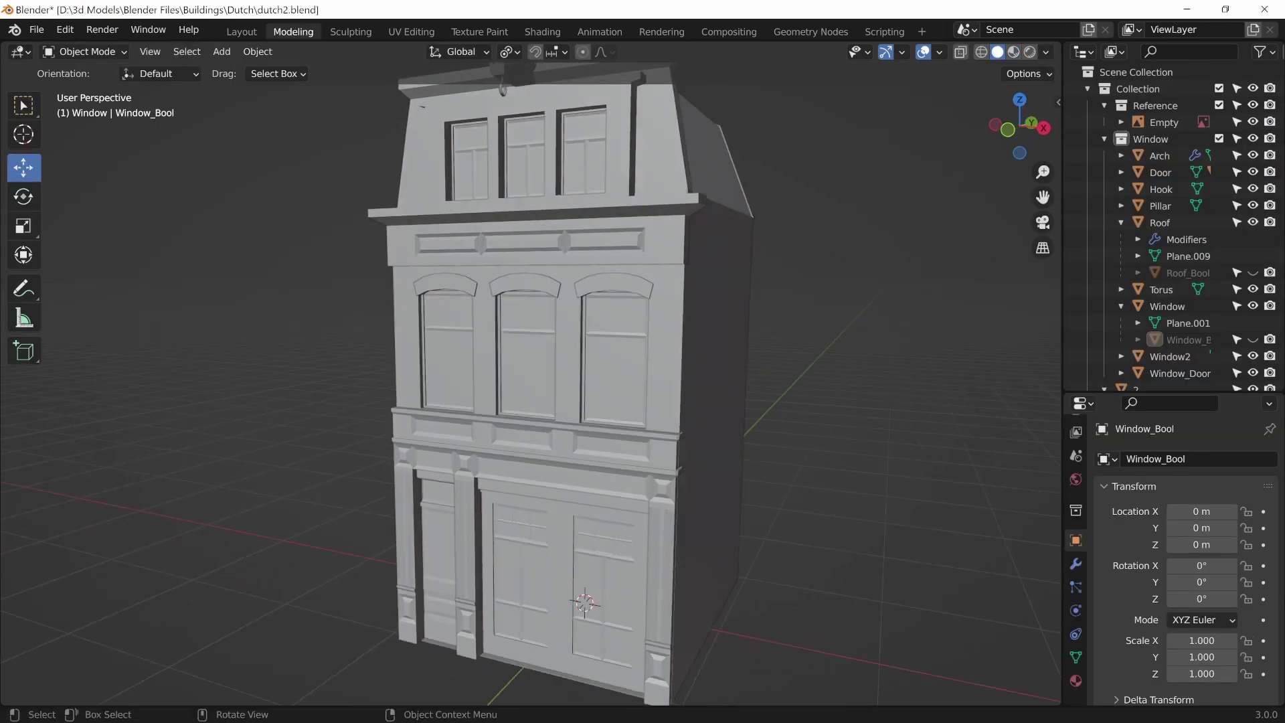
# Step: Compare the Dutch house in Blender with its exported ngon.obj mesh in Godot, examining the facade, windows and roof
pyautogui.scroll(-2, 536, 375)
pyautogui.moveTo(536, 375); pyautogui.dragTo(583, 361, button='middle')
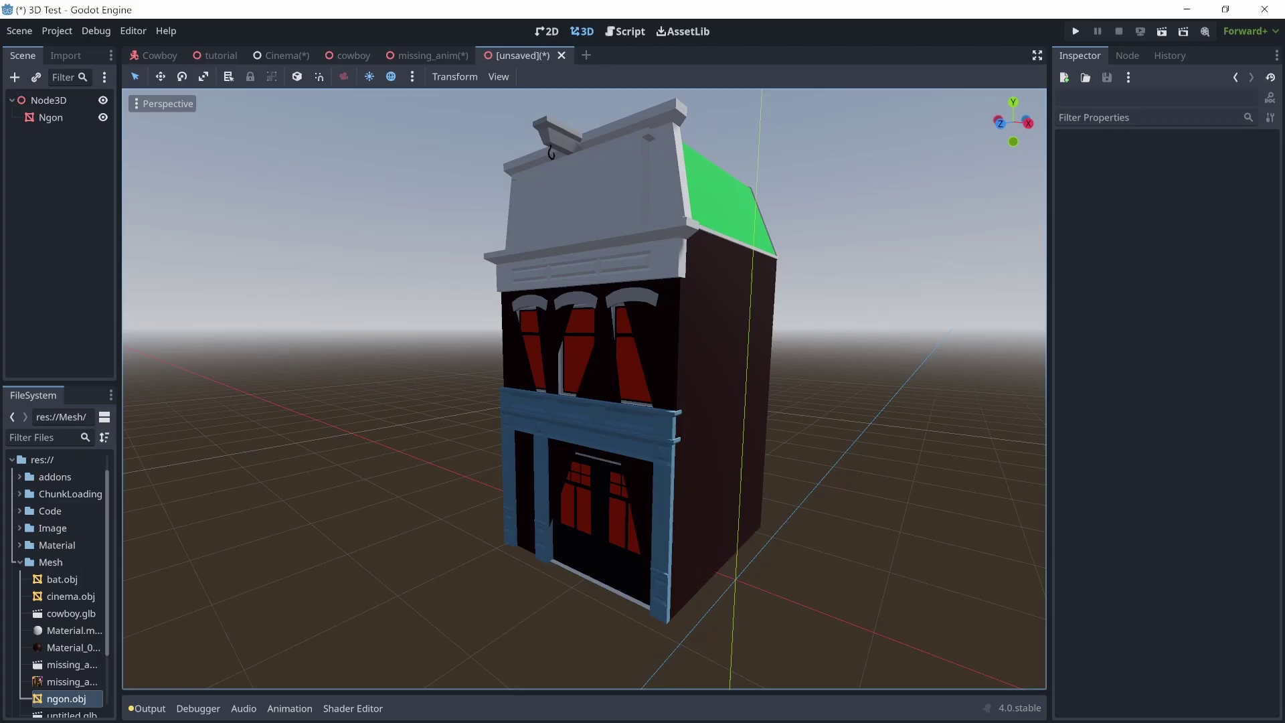
pyautogui.scroll(5, 583, 388)
pyautogui.moveTo(562, 388); pyautogui.dragTo(472, 355, button='middle')
pyautogui.scroll(-8, 584, 388)
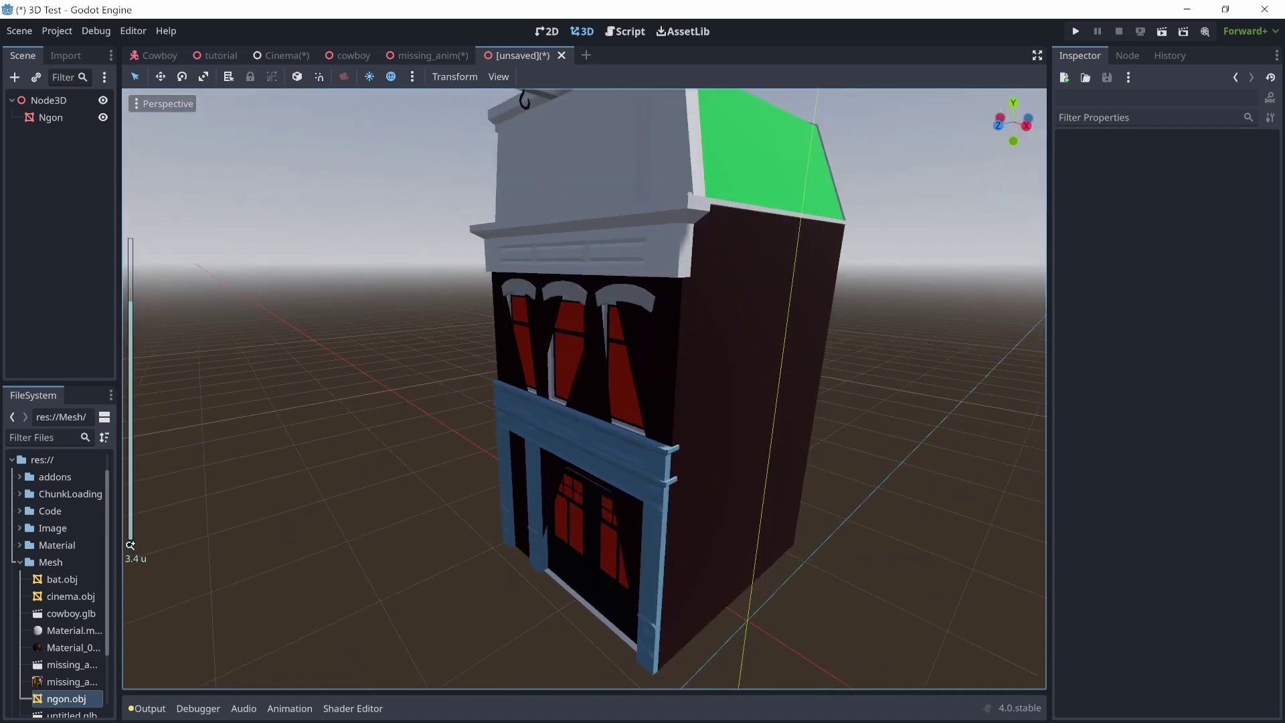
pyautogui.moveTo(576, 402); pyautogui.dragTo(820, 371, button='middle')
pyautogui.moveTo(655, 127)
pyautogui.mouseDown(button='middle')
pyautogui.moveTo(674, 126)
pyautogui.moveTo(661, 104)
pyautogui.mouseUp(button='middle')
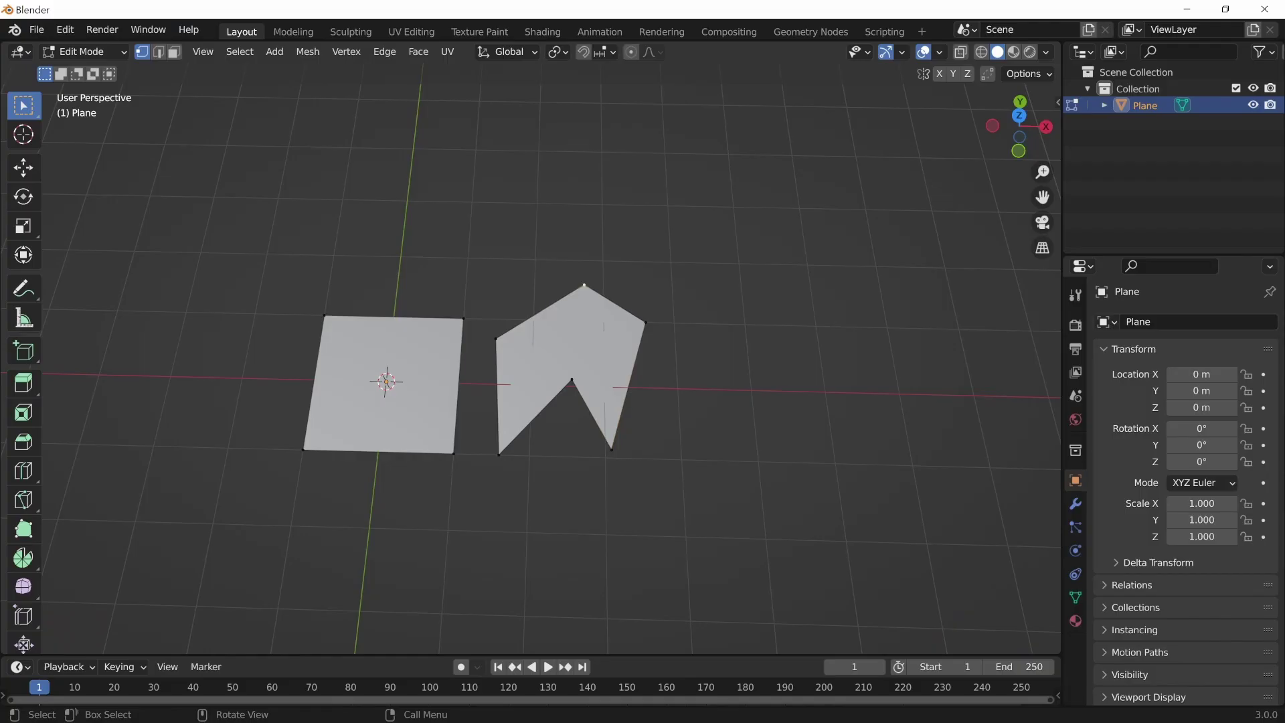
# Step: In Blender, reshape the n-gon beside the square into a narrow zigzag by moving its upper, outer and inner vertices
pyautogui.press('g')
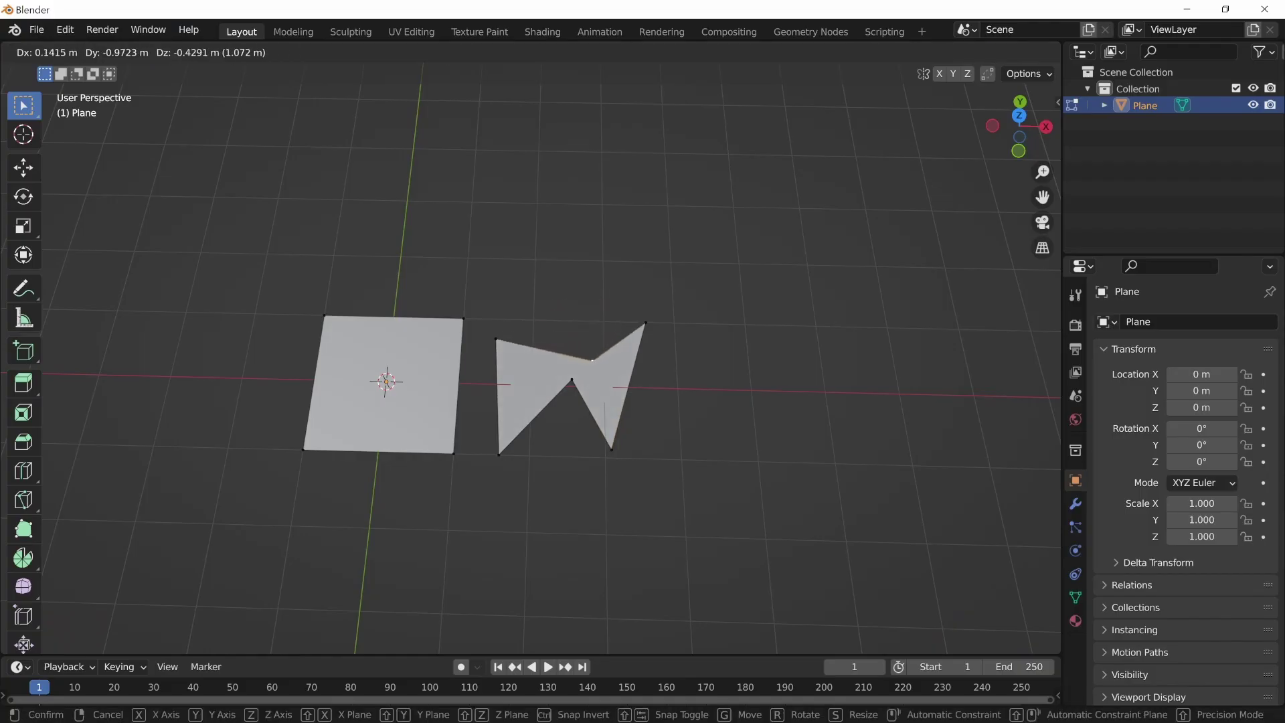
pyautogui.press('Return')
pyautogui.click(496, 338)
pyautogui.press('g')
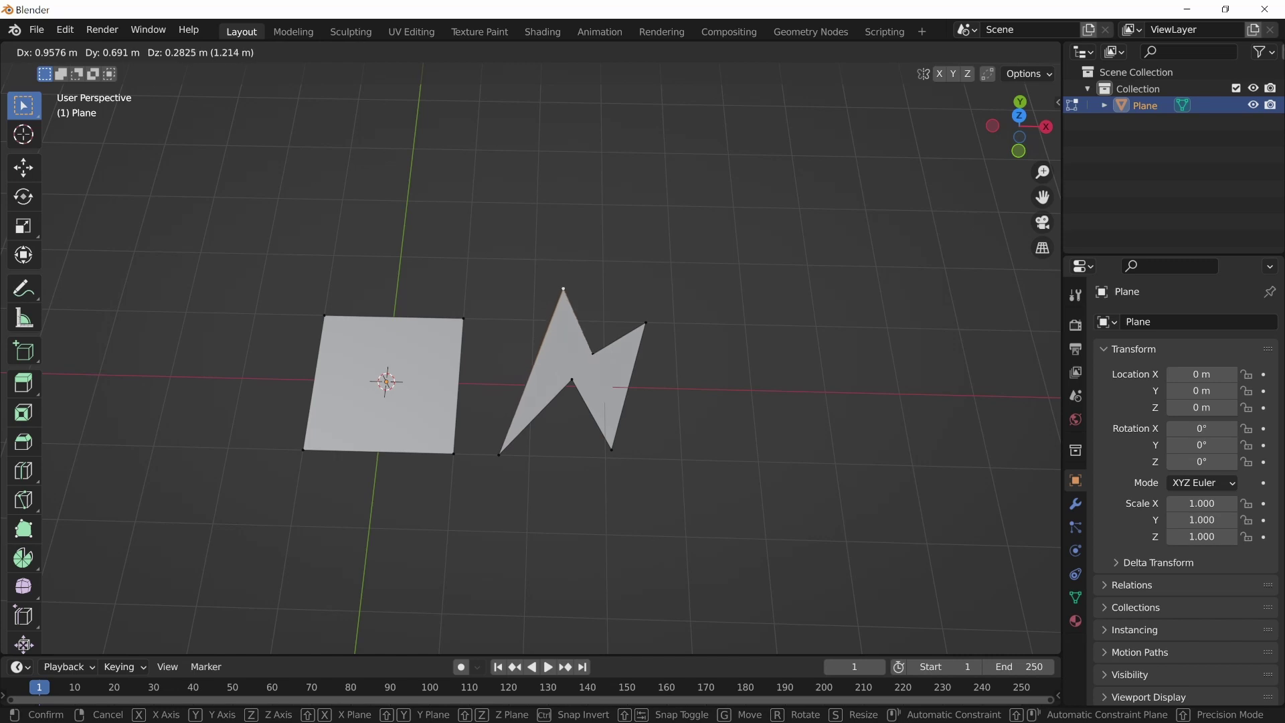
pyautogui.press('Return')
pyautogui.press('g')
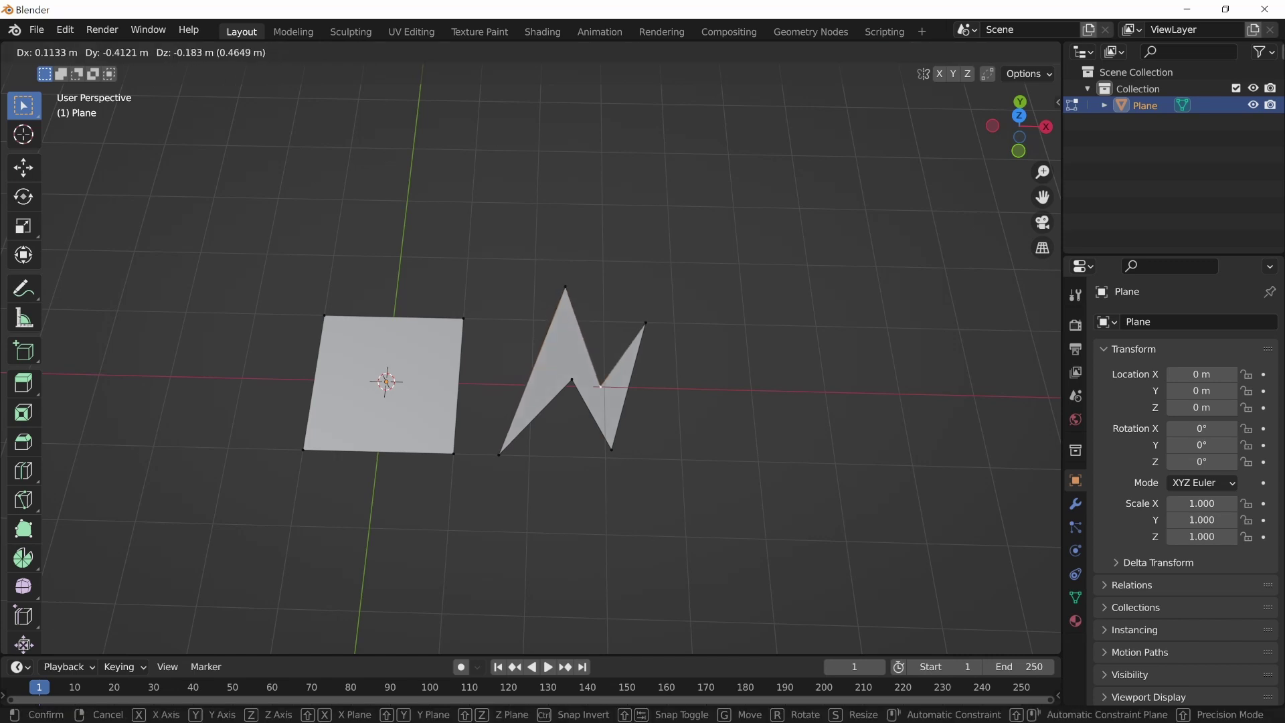
pyautogui.press('Return')
pyautogui.press('g')
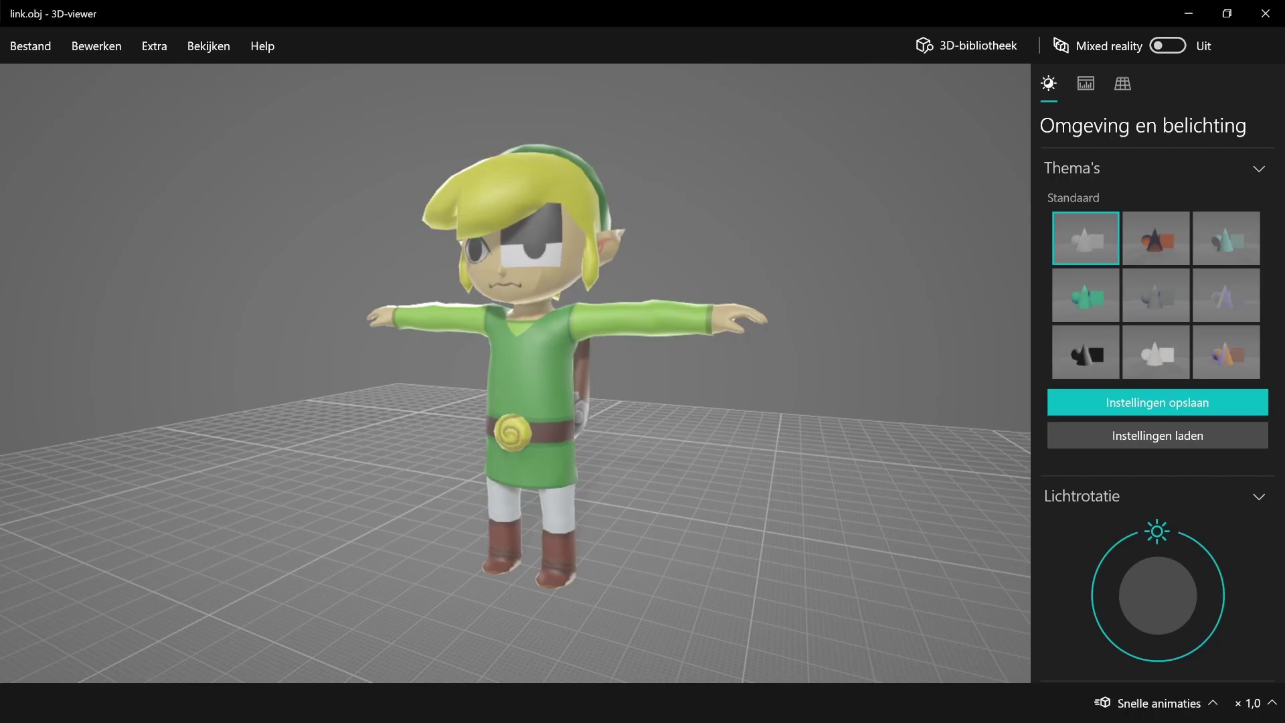
# Step: In 3D-viewer, display the triangle wireframe of link.obj and examine the character's belt buckle, tunic and legs
pyautogui.click(1085, 83)
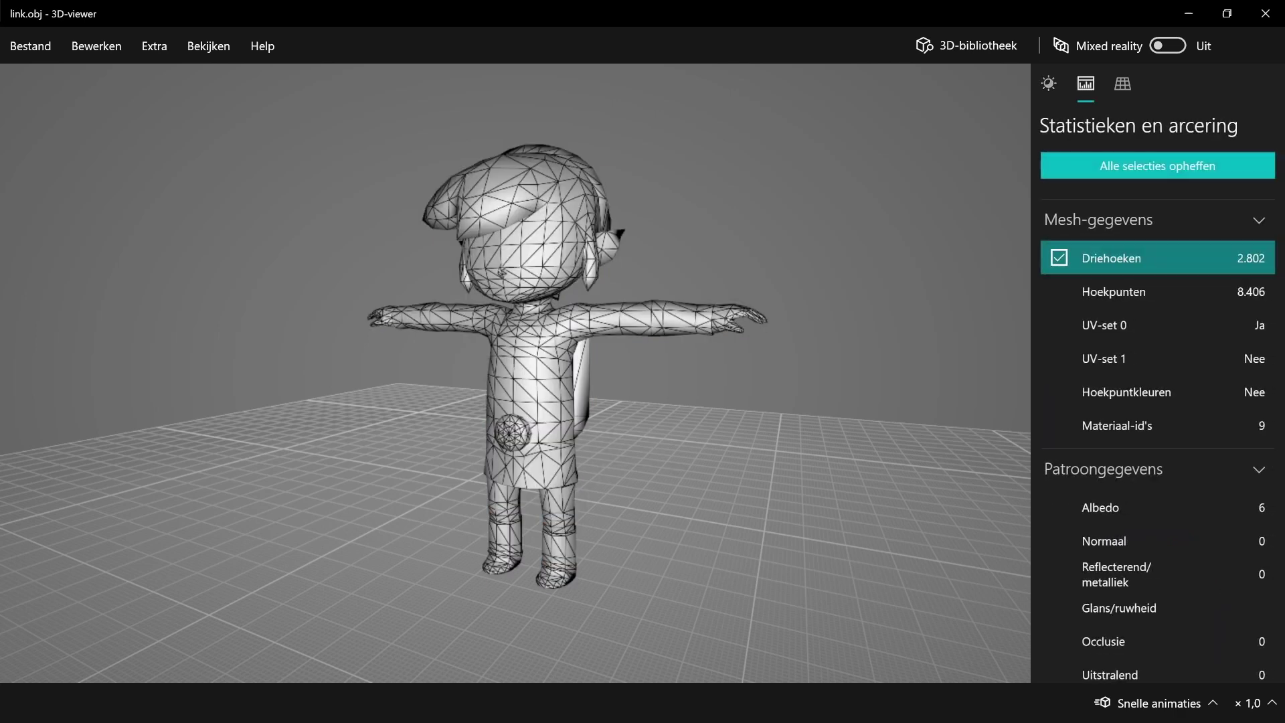
pyautogui.moveTo(515, 428); pyautogui.dragTo(540, 389, button='right')
pyautogui.moveTo(540, 389); pyautogui.dragTo(632, 386)
pyautogui.scroll(8, 632, 387)
pyautogui.moveTo(633, 386); pyautogui.dragTo(455, 186, button='right')
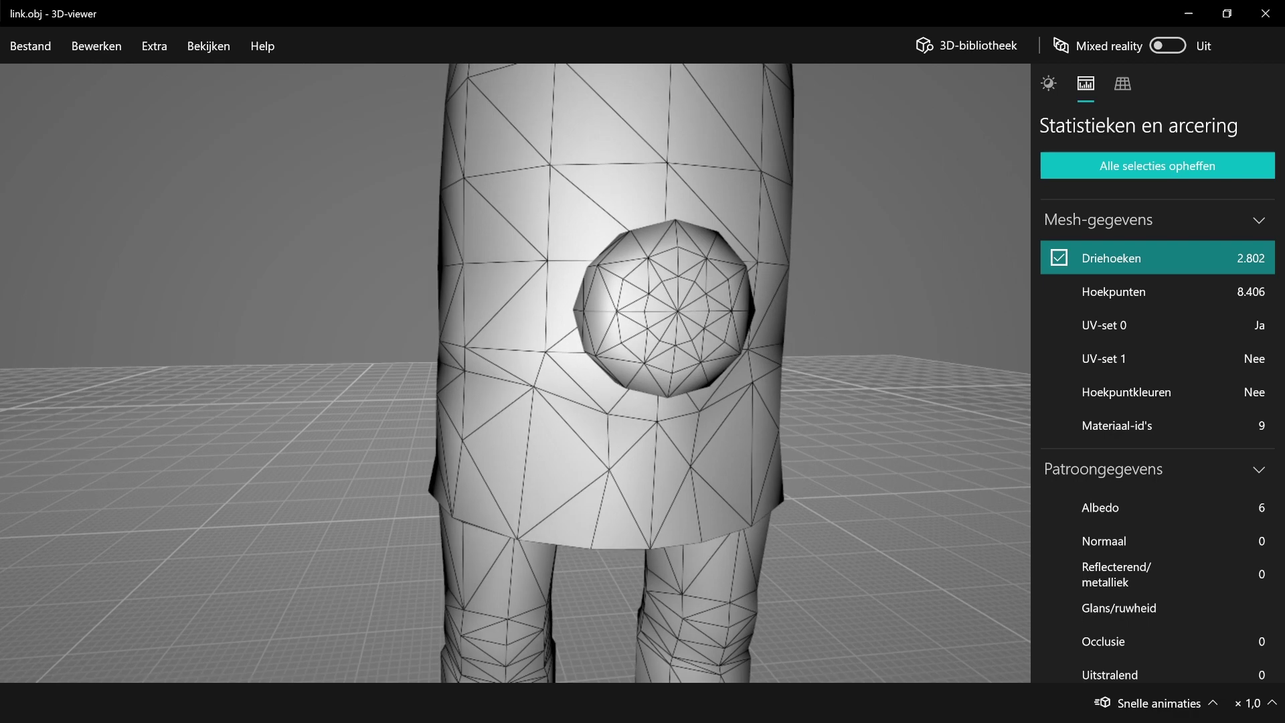
pyautogui.moveTo(575, 375)
pyautogui.mouseDown()
pyautogui.moveTo(565, 328)
pyautogui.moveTo(496, 311)
pyautogui.moveTo(375, 311)
pyautogui.moveTo(468, 274)
pyautogui.moveTo(576, 358)
pyautogui.mouseUp()
pyautogui.scroll(-6, 575, 358)
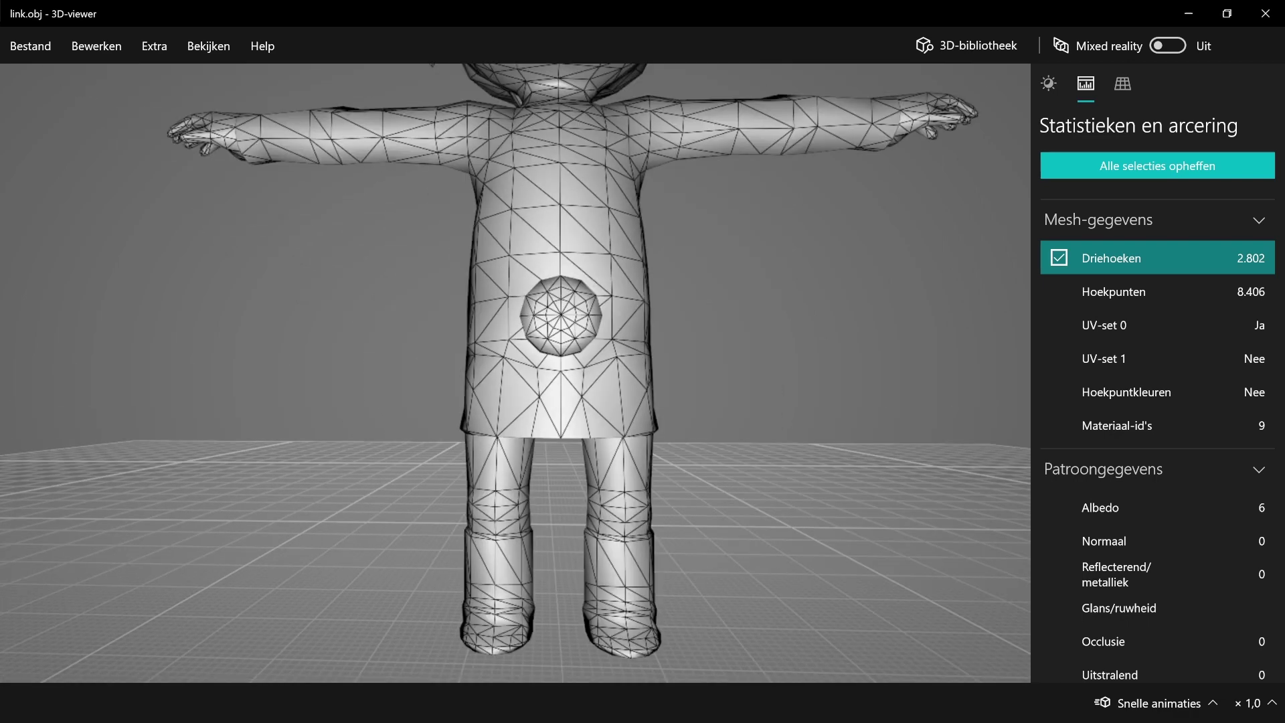
pyautogui.moveTo(574, 335); pyautogui.dragTo(570, 545, button='right')
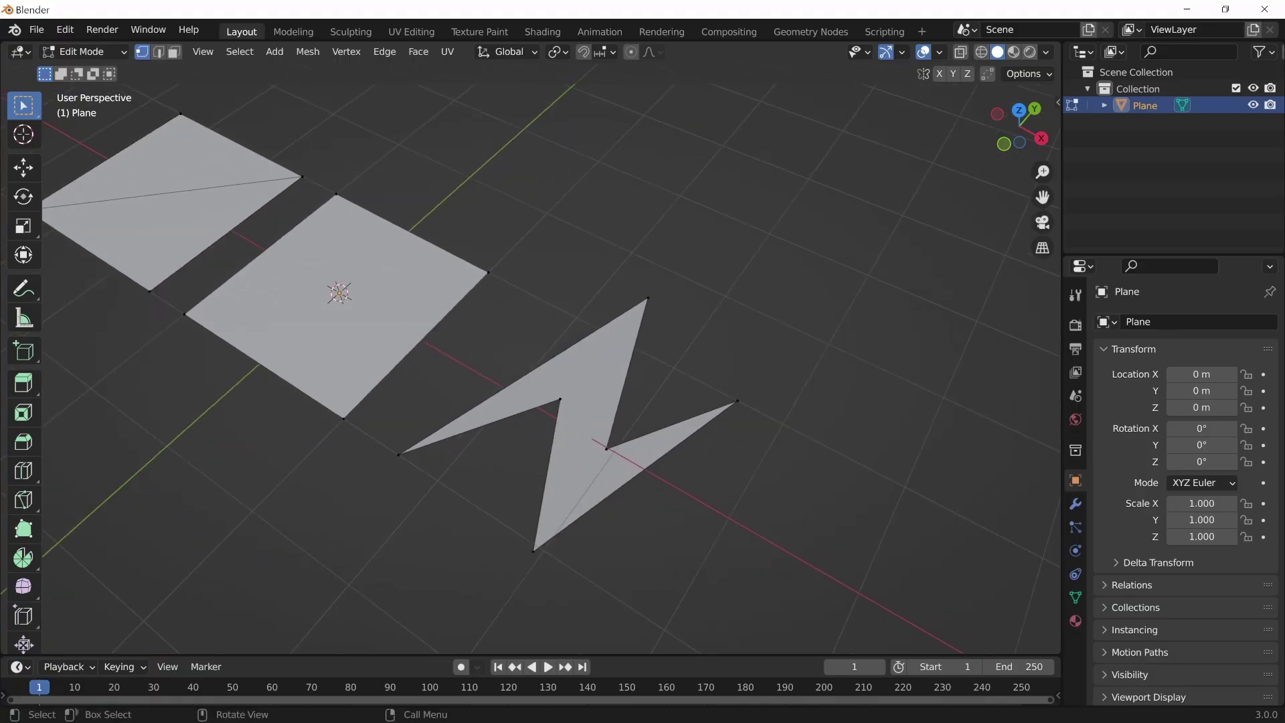
# Step: Knife-cut the zigzag n-gon in Blender from its inner notch beside the short arm to the nearest lower tip
pyautogui.moveTo(548, 375); pyautogui.dragTo(501, 383, button='middle')
pyautogui.scroll(1, 548, 364)
pyautogui.moveTo(516, 339); pyautogui.dragTo(513, 338, button='middle')
pyautogui.press('k')
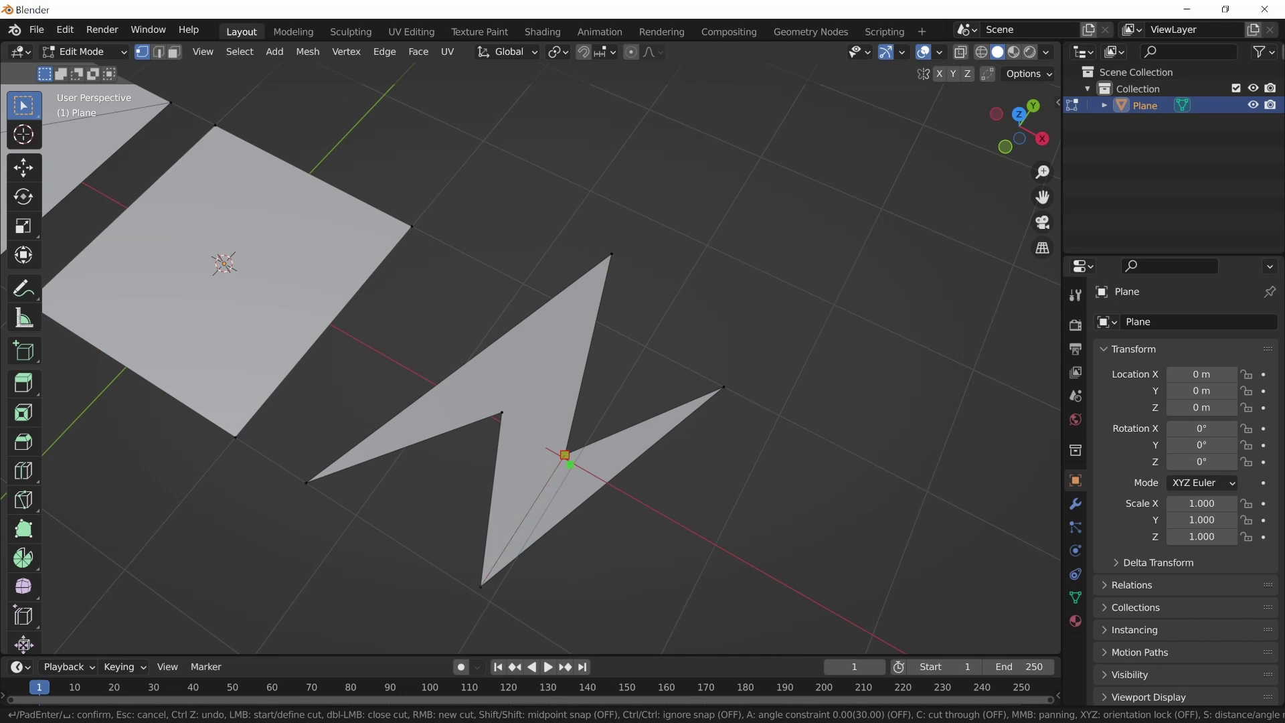
pyautogui.press('Return')
pyautogui.moveTo(572, 466); pyautogui.dragTo(552, 470, button='middle')
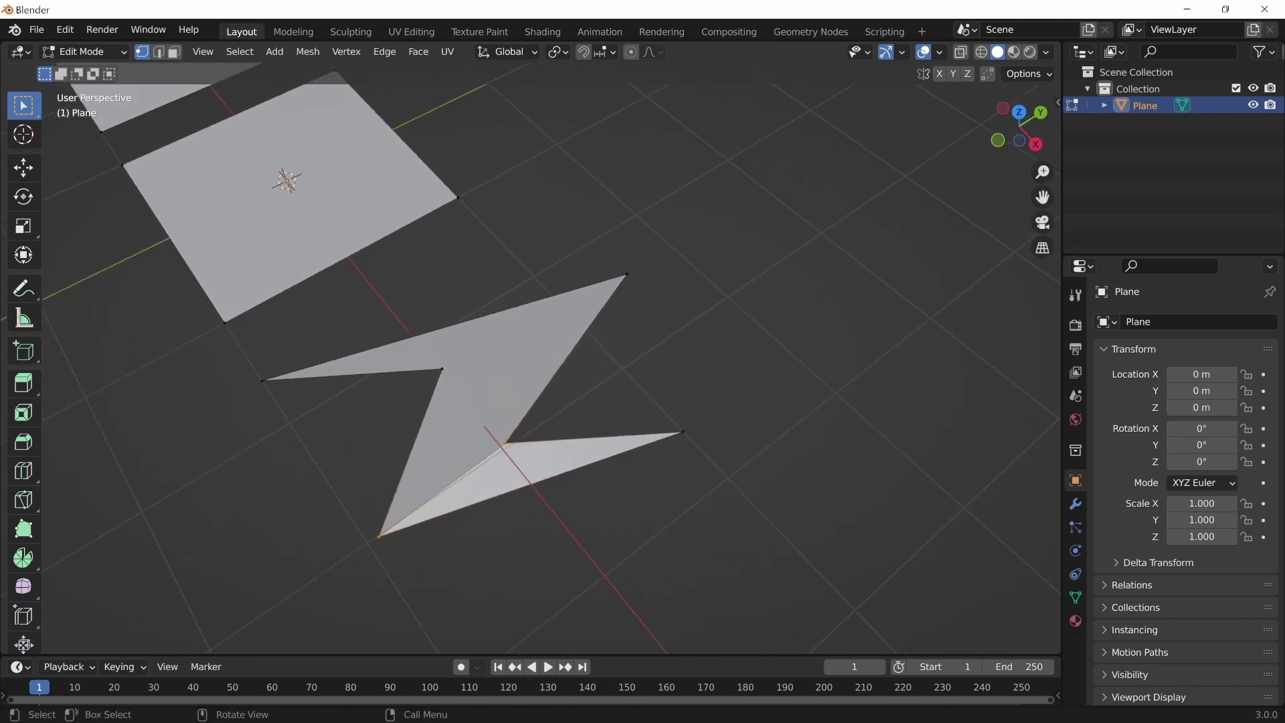
# Step: Knife-cut the zigzag's remaining large face from its other inner notch to the far upper tip
pyautogui.press('k')
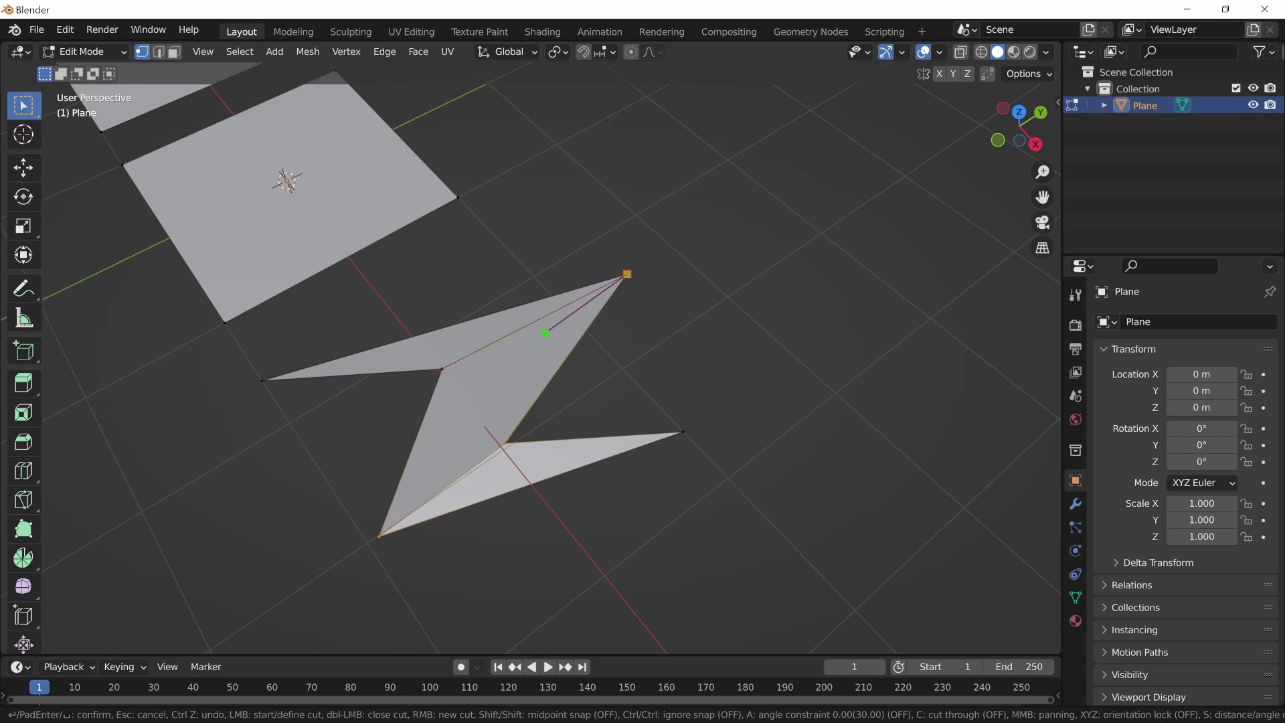
pyautogui.press('Return')
pyautogui.scroll(-2, 547, 336)
pyautogui.moveTo(547, 336); pyautogui.dragTo(626, 258, button='middle')
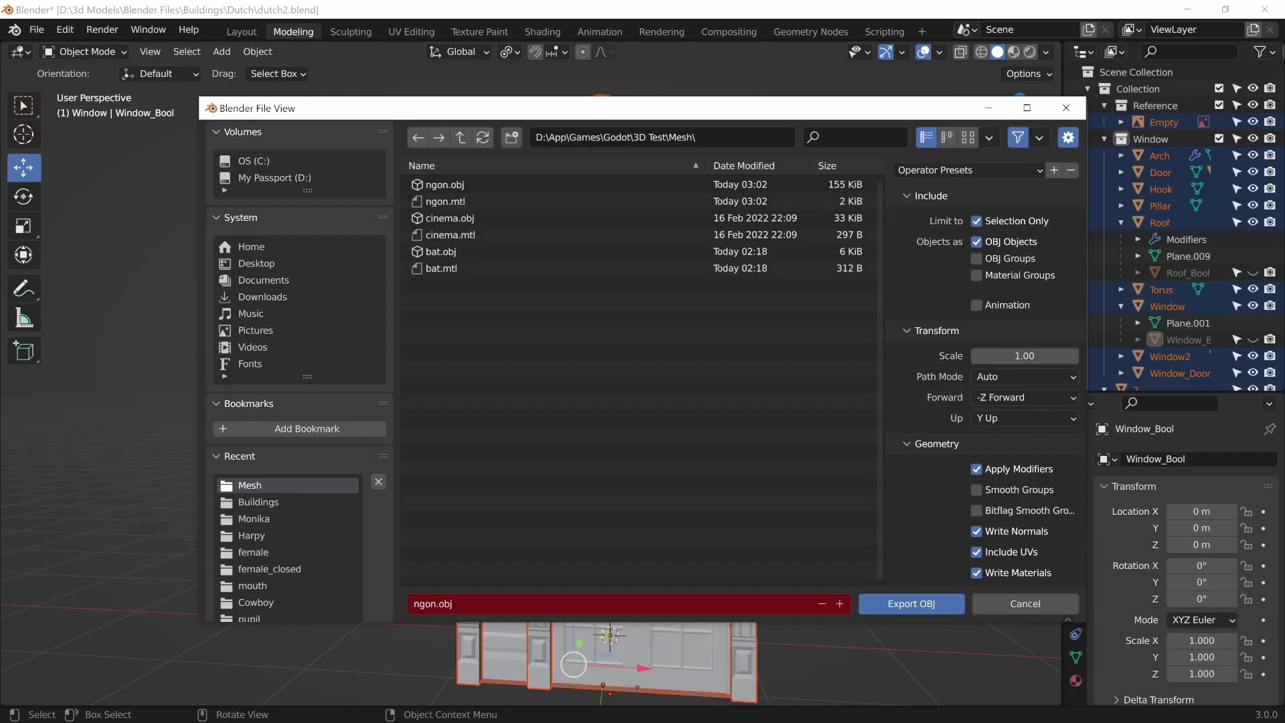
# Step: Enable Triangulate Faces for the ngon.obj export of the Dutch house and view the re-exported mesh in Godot
pyautogui.scroll(-3, 987, 370)
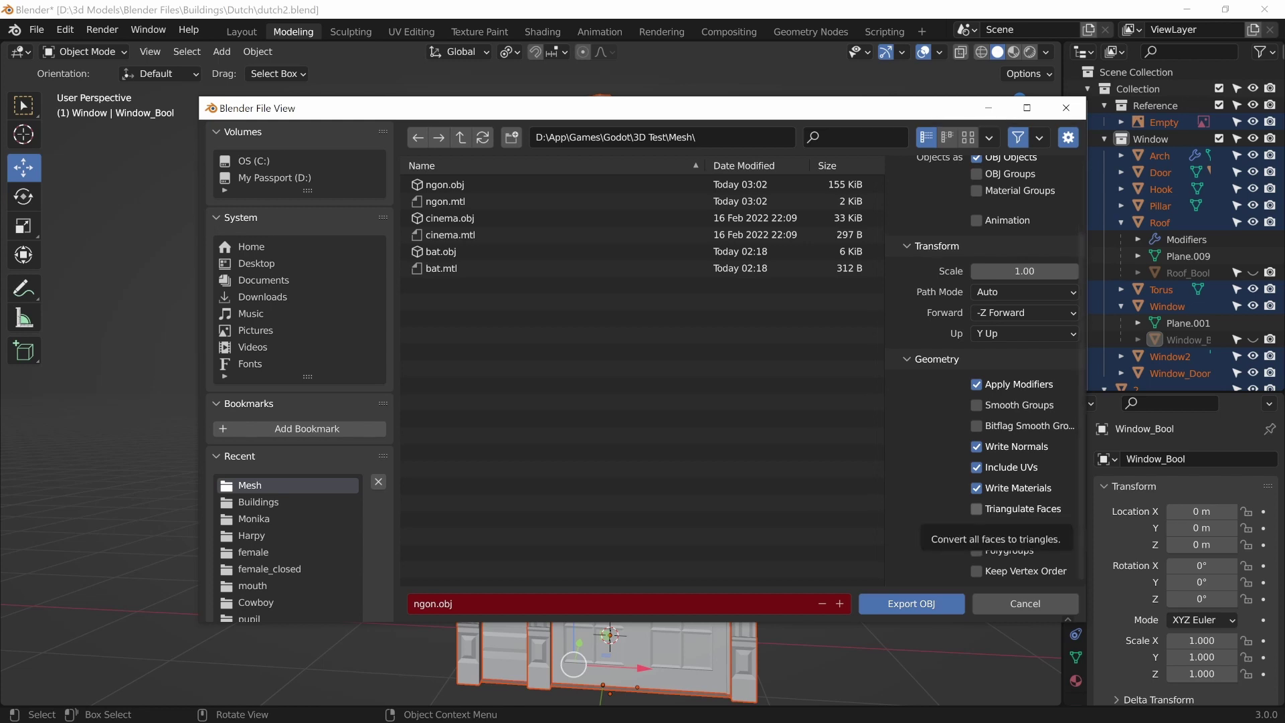
pyautogui.click(997, 509)
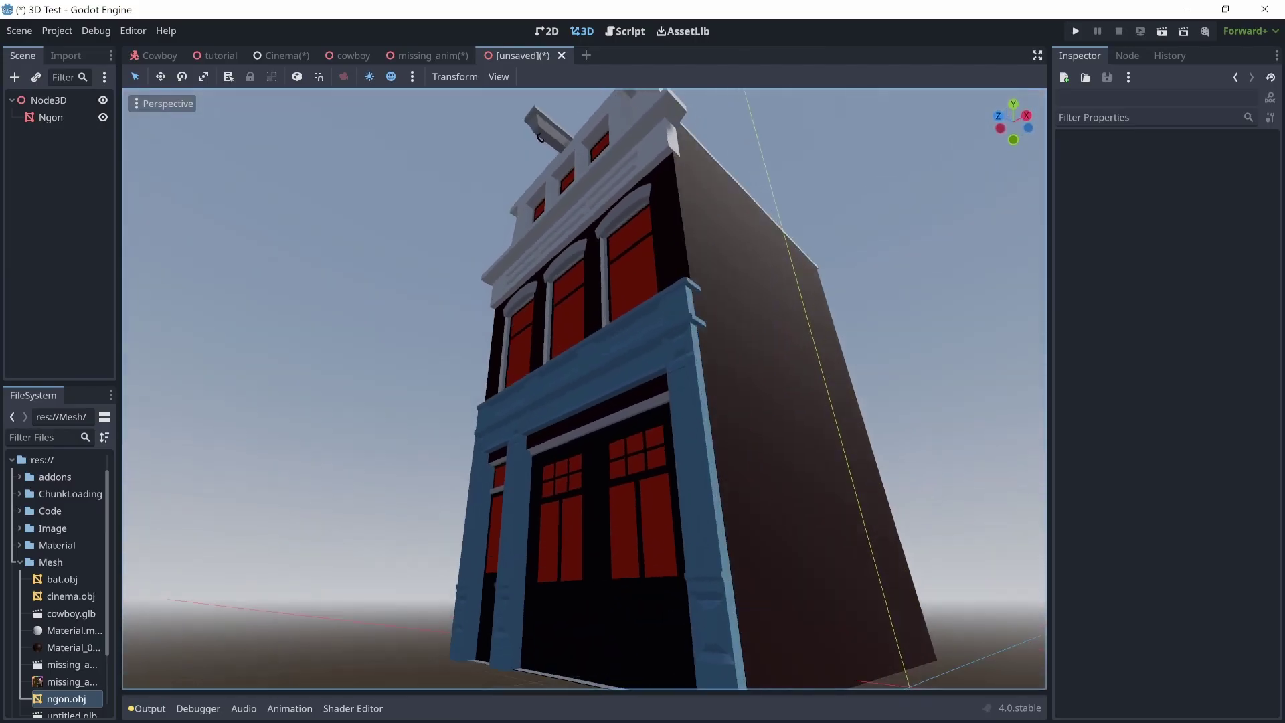
pyautogui.moveTo(536, 335); pyautogui.dragTo(701, 448, button='middle')
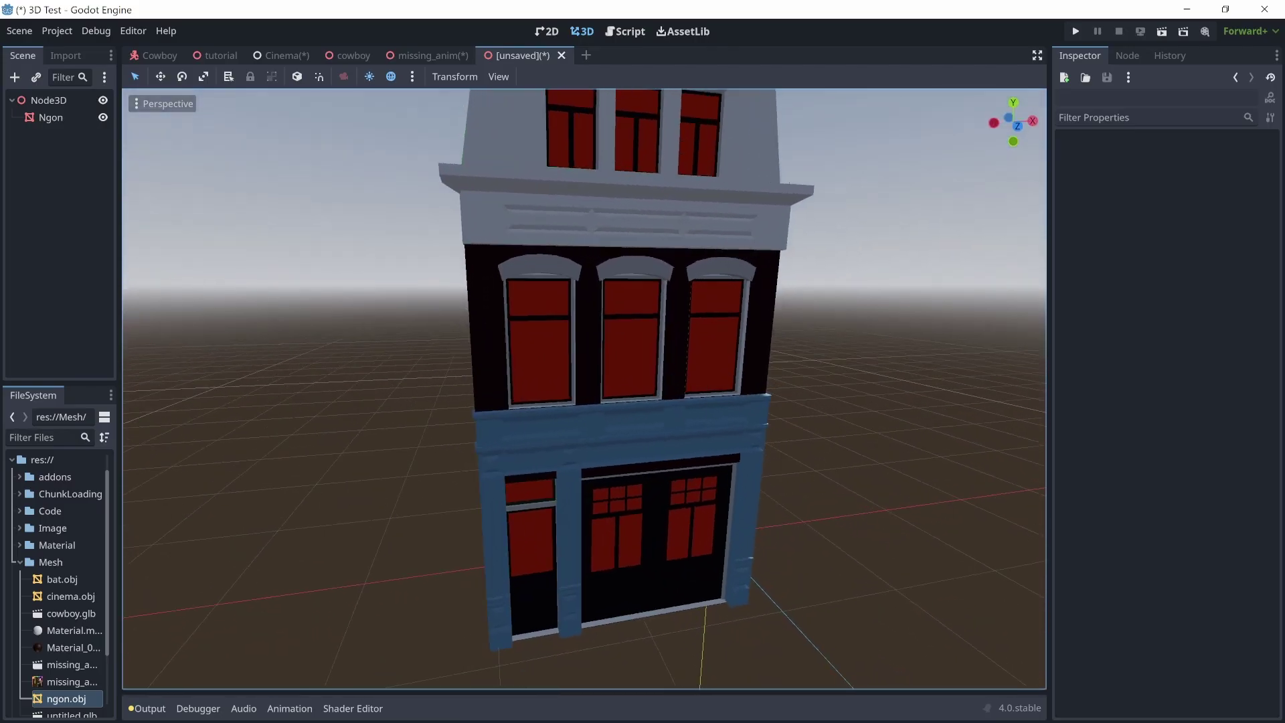
# Step: Rotate the Ngon house about its vertical axis until its facade is lit, and inspect the windows and trim
pyautogui.click(51, 117)
pyautogui.scroll(-3, 584, 388)
pyautogui.moveTo(584, 389); pyautogui.dragTo(548, 406, button='middle')
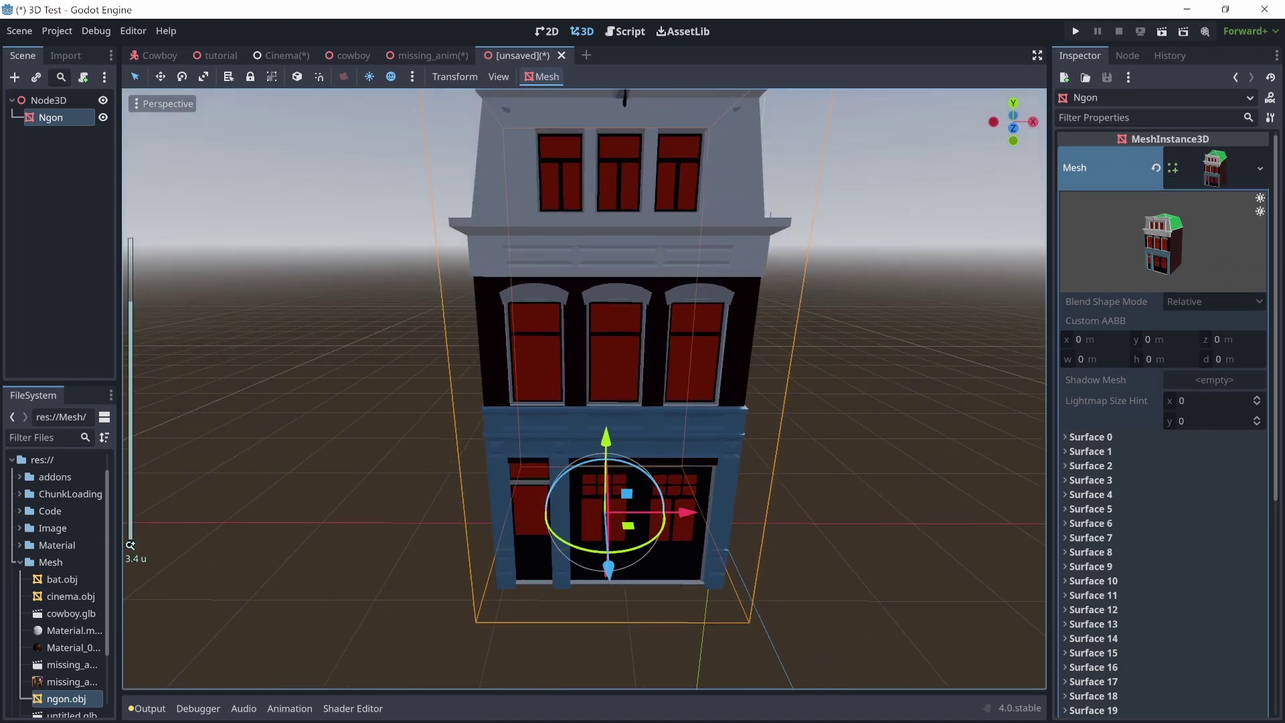
pyautogui.moveTo(567, 542); pyautogui.dragTo(627, 547)
pyautogui.moveTo(796, 435); pyautogui.dragTo(577, 405, button='middle')
pyautogui.scroll(-2, 602, 418)
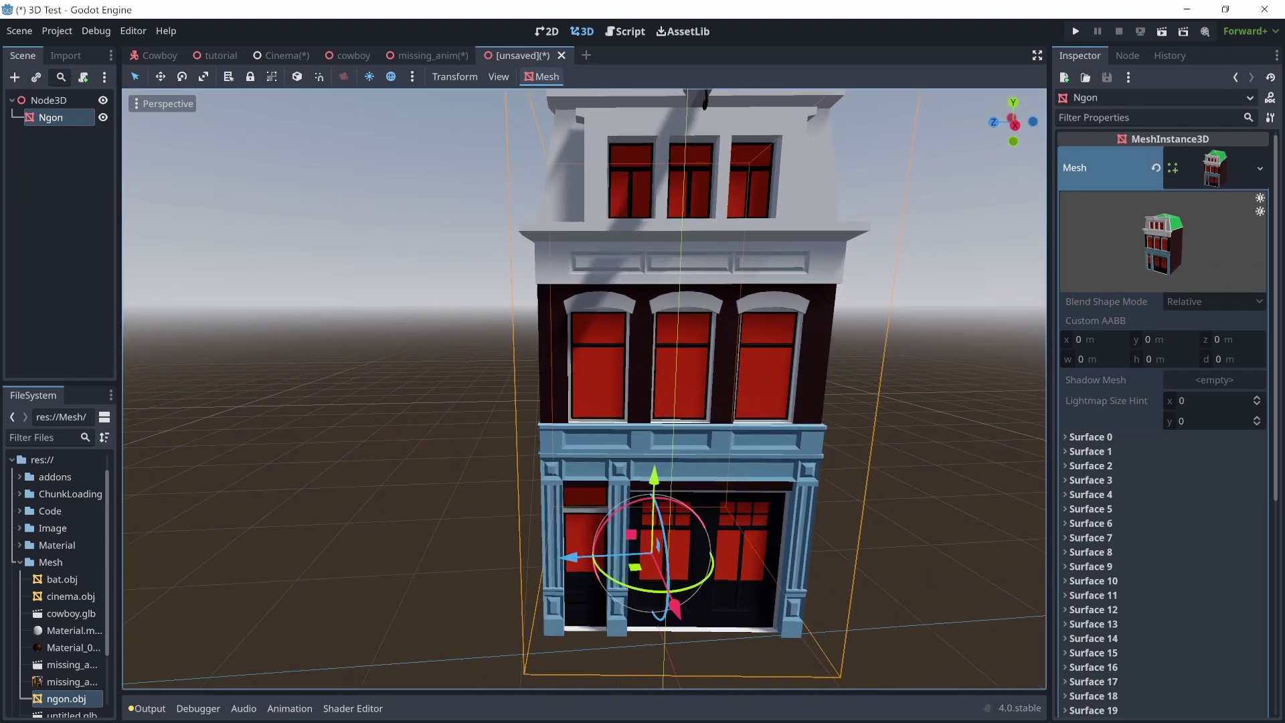
pyautogui.moveTo(643, 589); pyautogui.dragTo(696, 580)
pyautogui.moveTo(696, 580); pyautogui.dragTo(546, 552, button='middle')
pyautogui.scroll(-4, 602, 565)
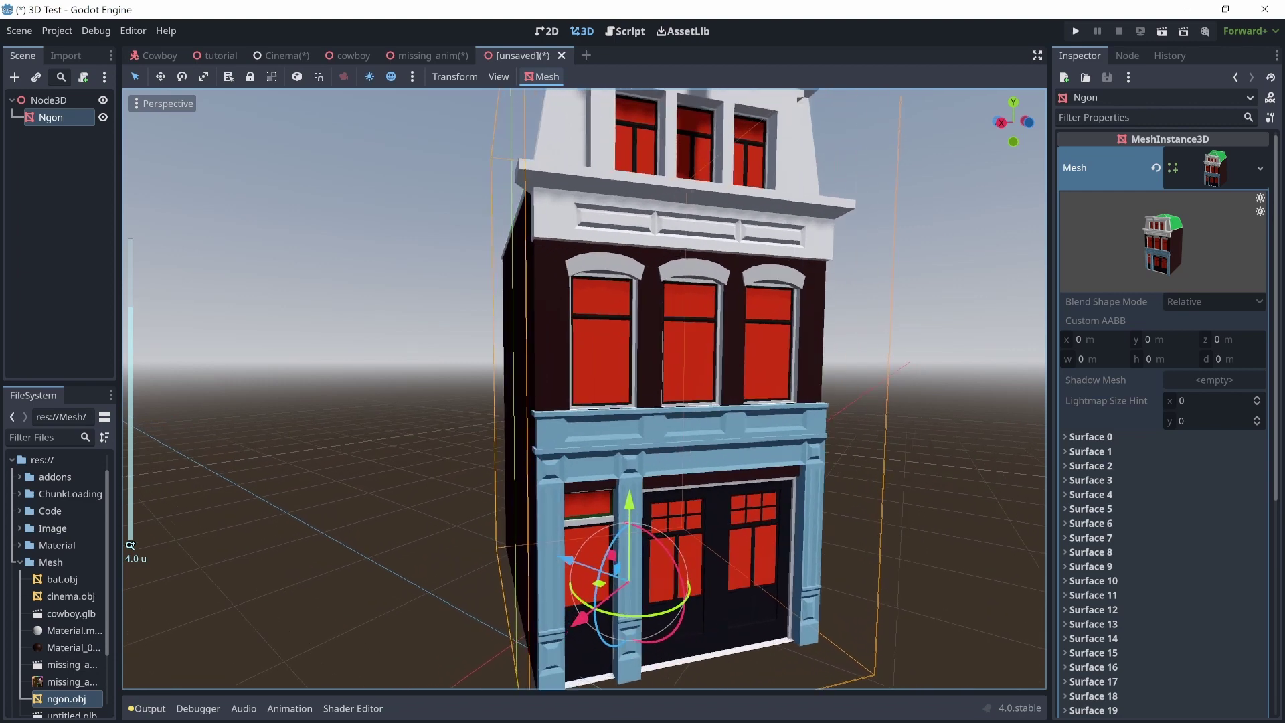